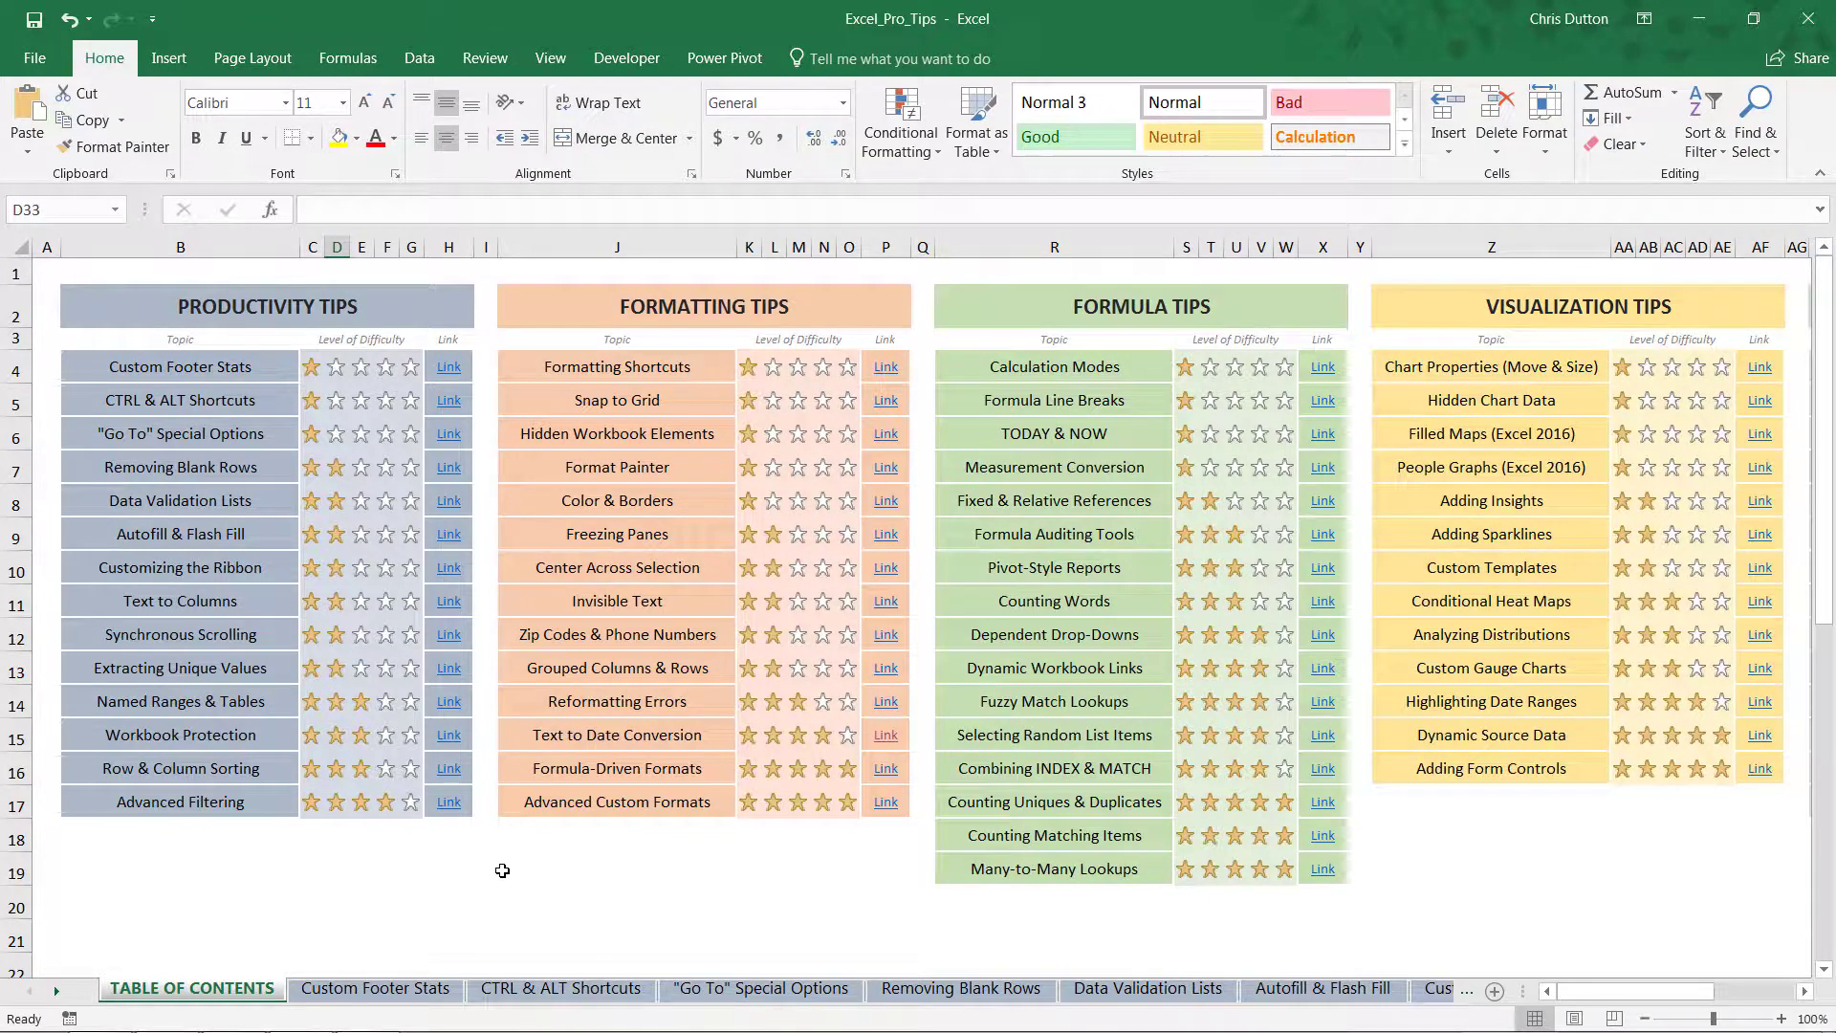
Go to the Text to Date Conversion sheet via its link in the Formatting Tips list.
{"action": "left_click", "coordinate": [603, 734]}
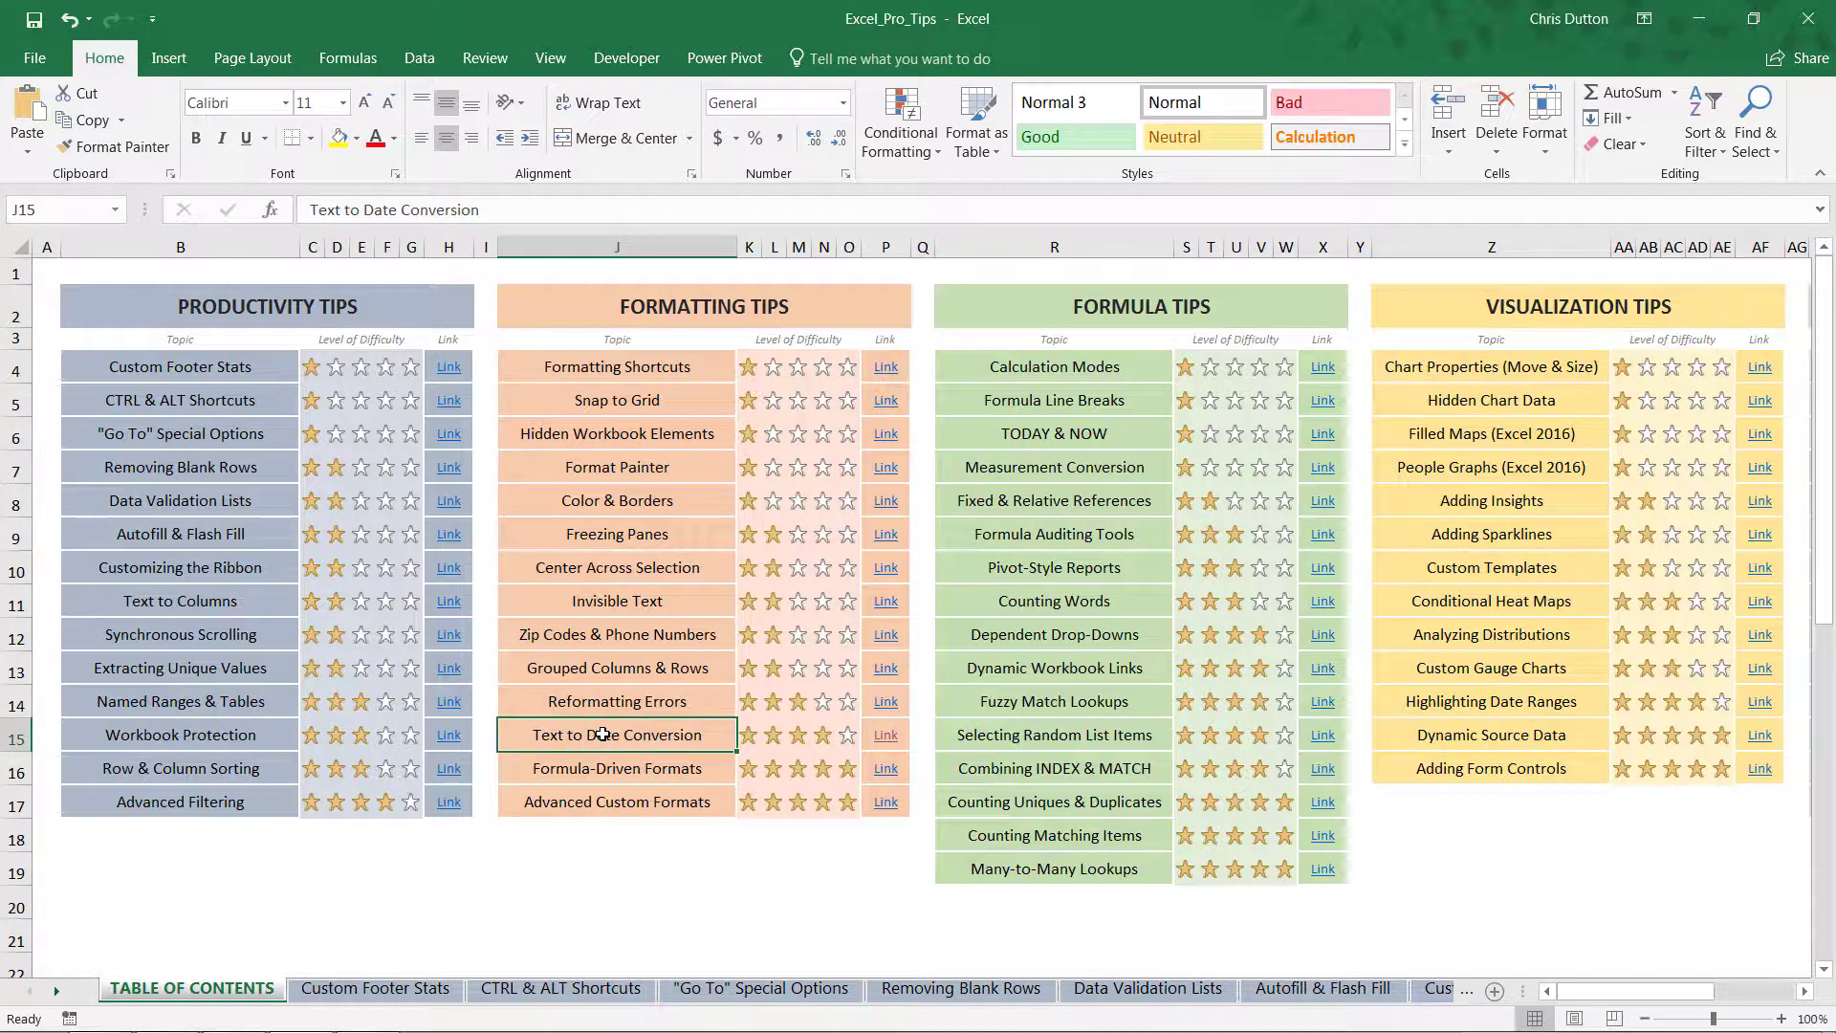
{"action": "left_click", "coordinate": [887, 734]}
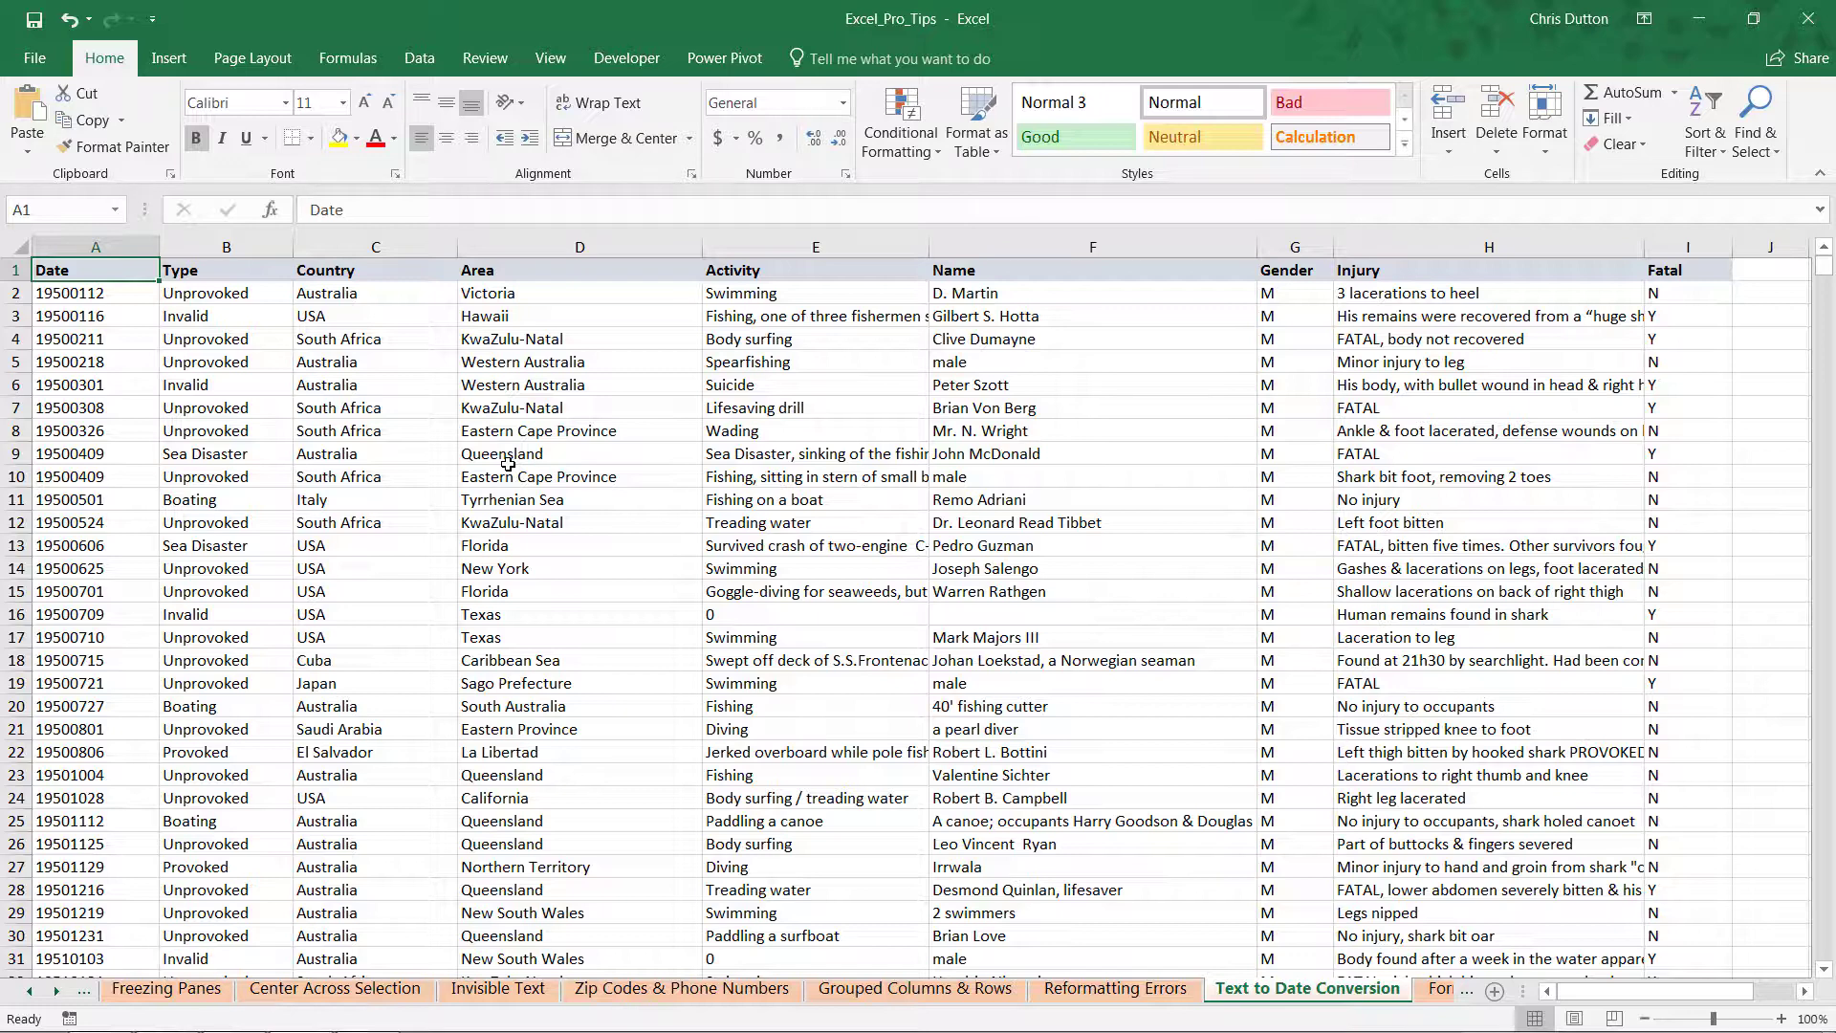
{"action": "scroll", "coordinate": [86, 383], "scroll_direction": "down", "scroll_amount": 12}
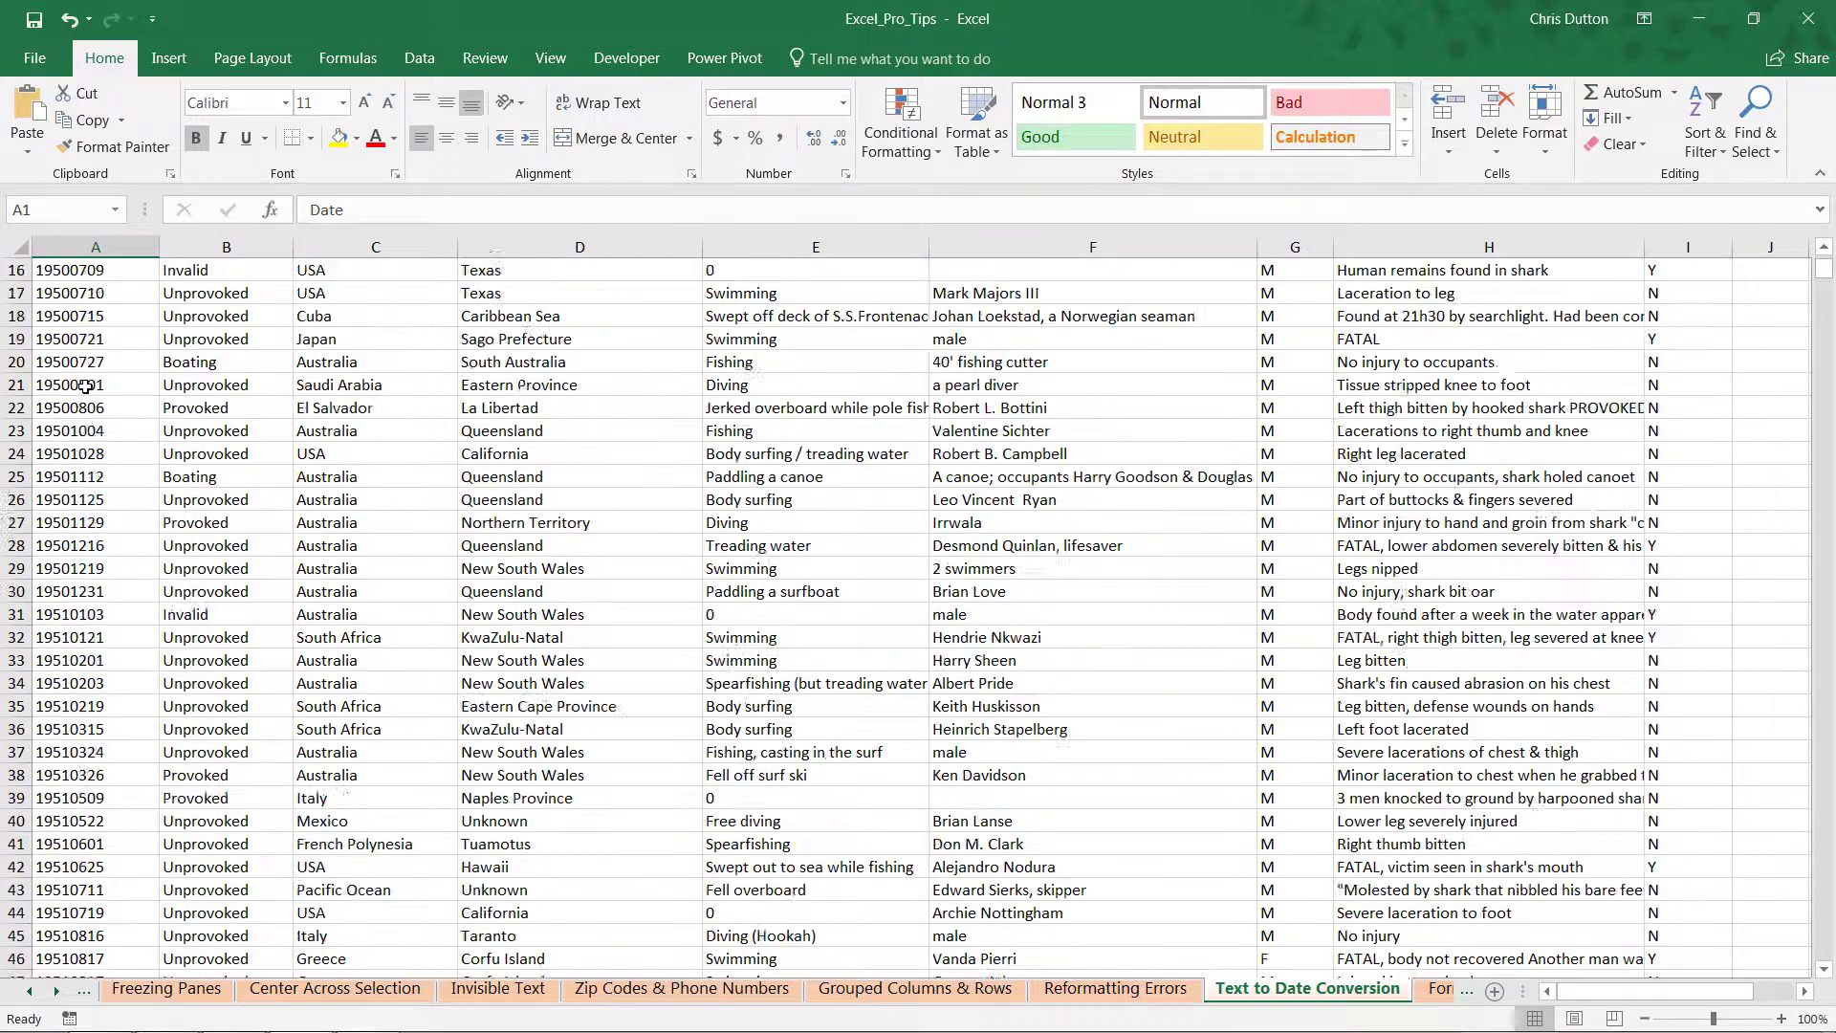
{"action": "scroll", "coordinate": [86, 385], "scroll_direction": "up", "scroll_amount": 12}
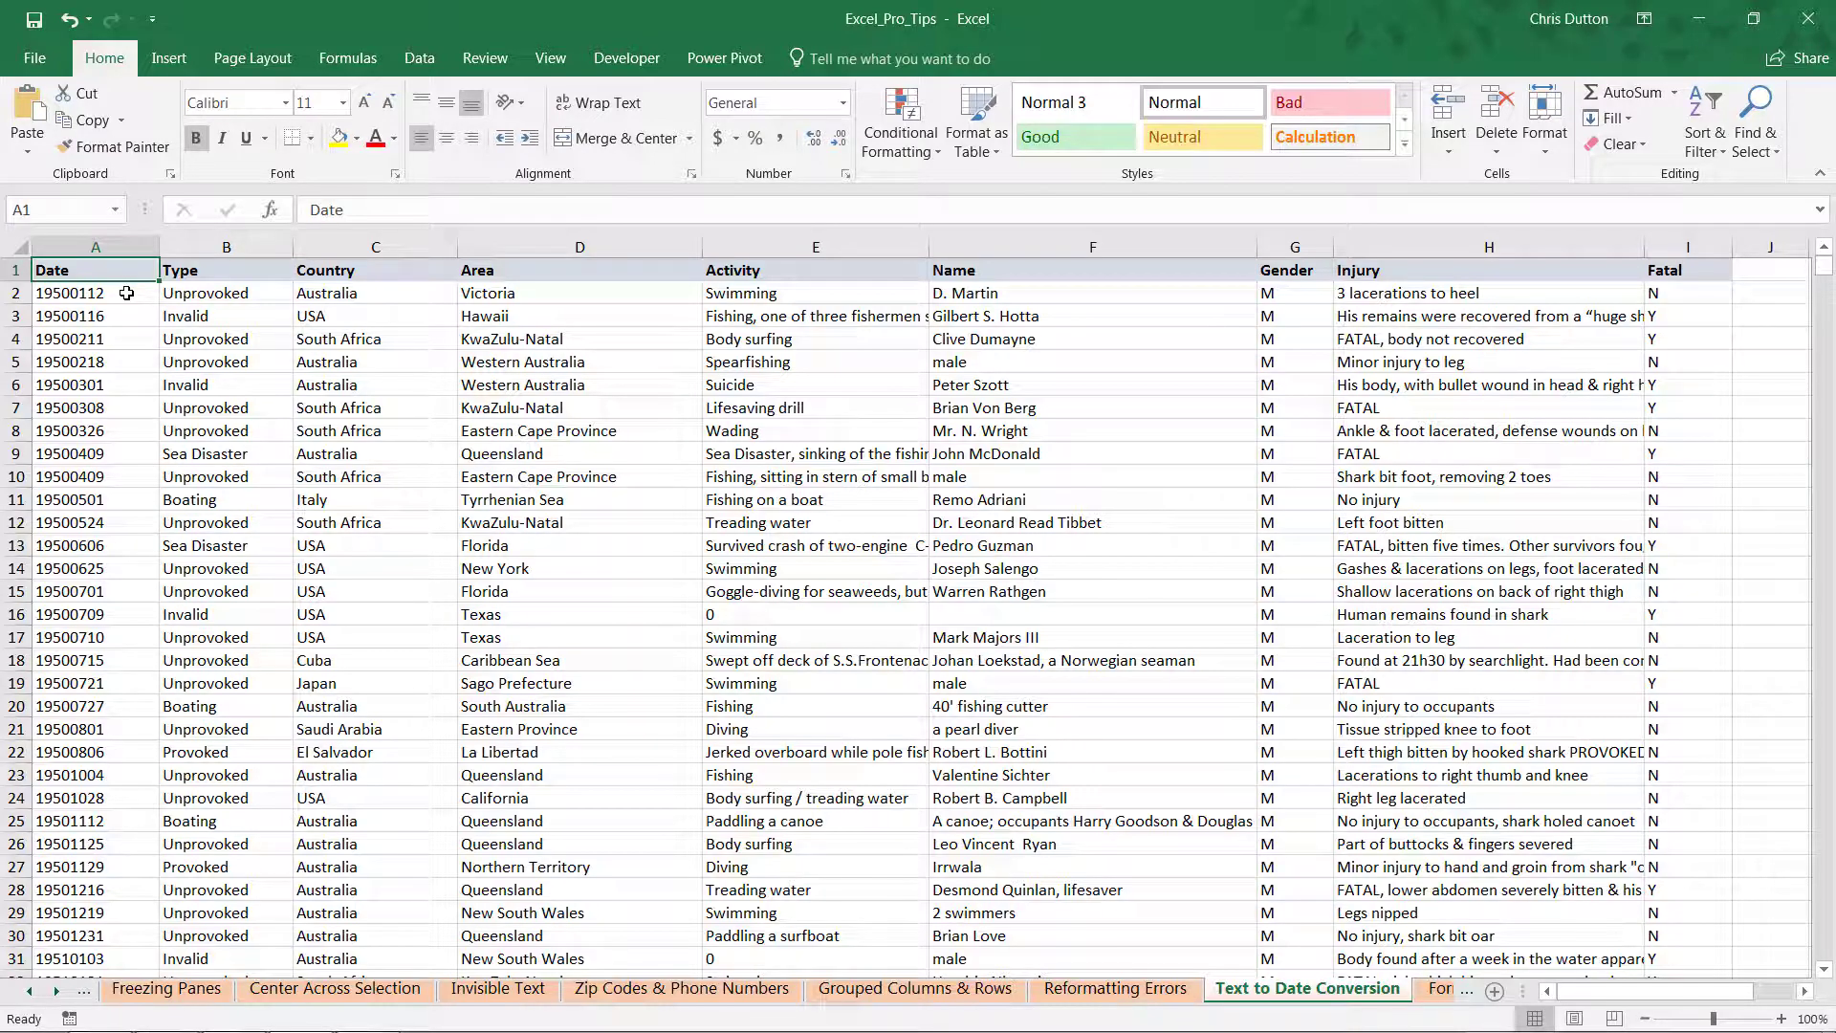
{"action": "left_click", "coordinate": [69, 291]}
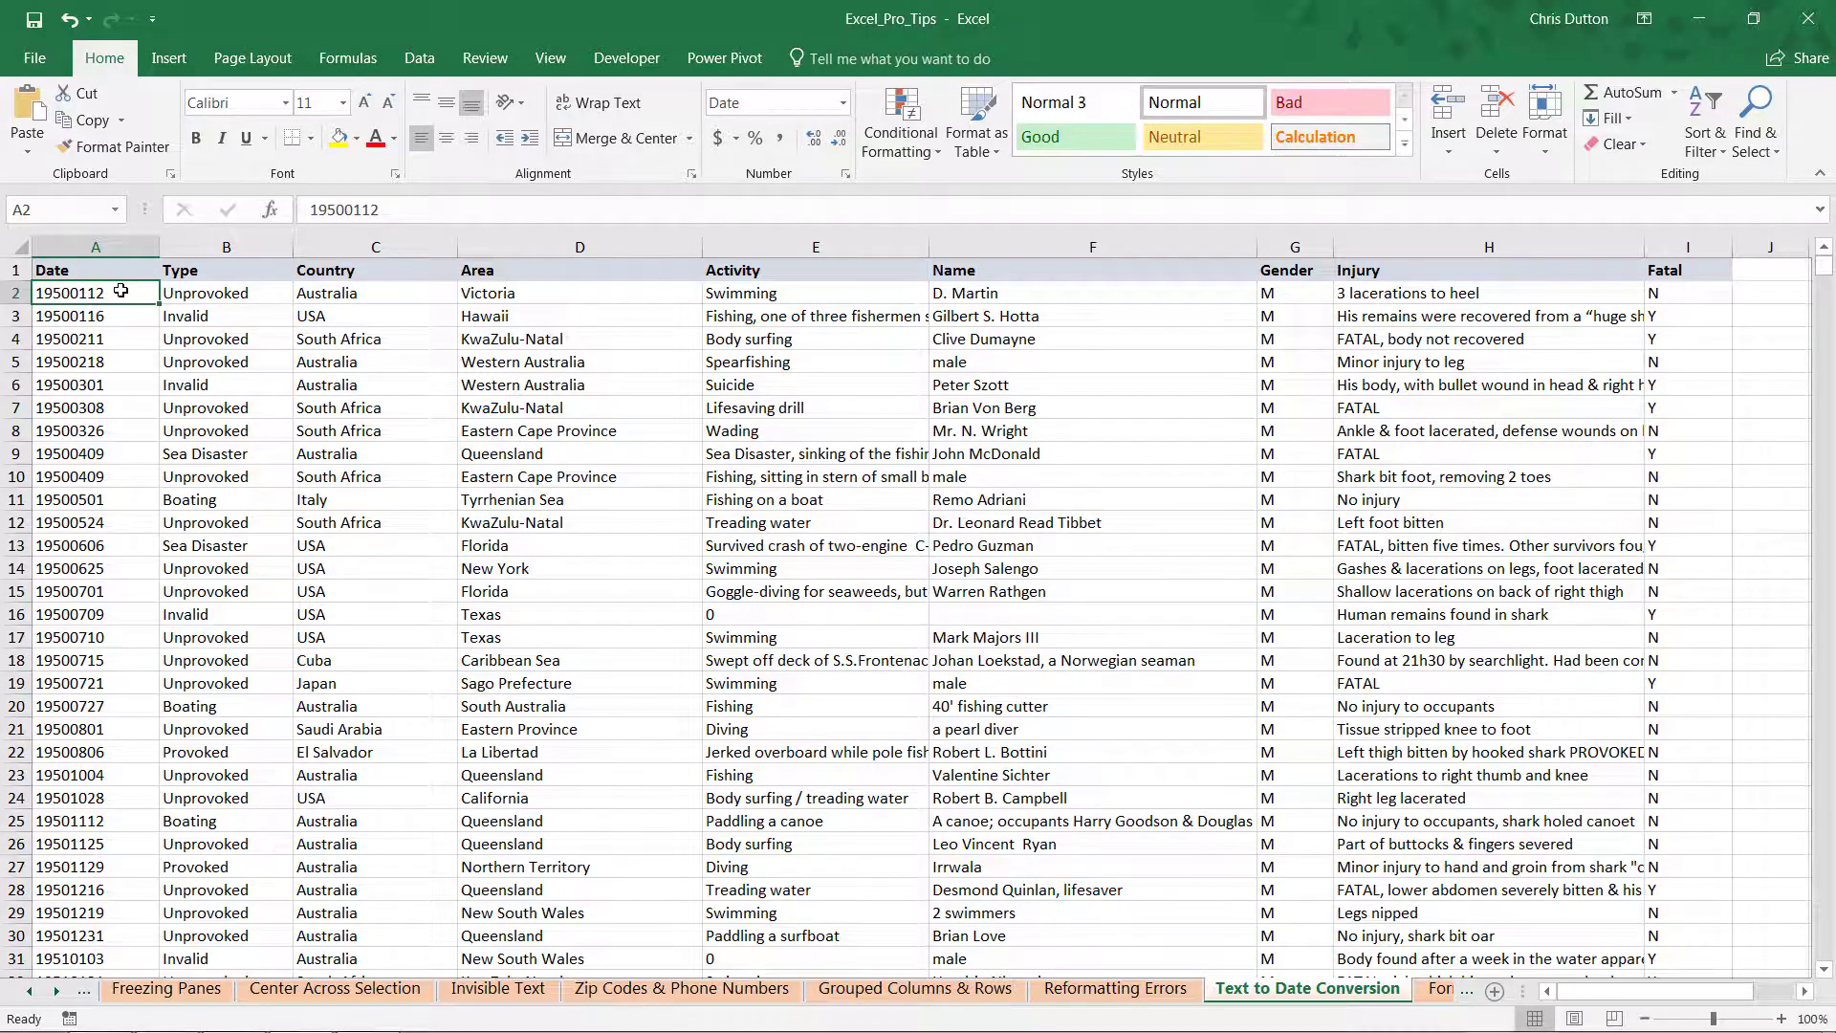
{"action": "key", "text": "ctrl+1"}
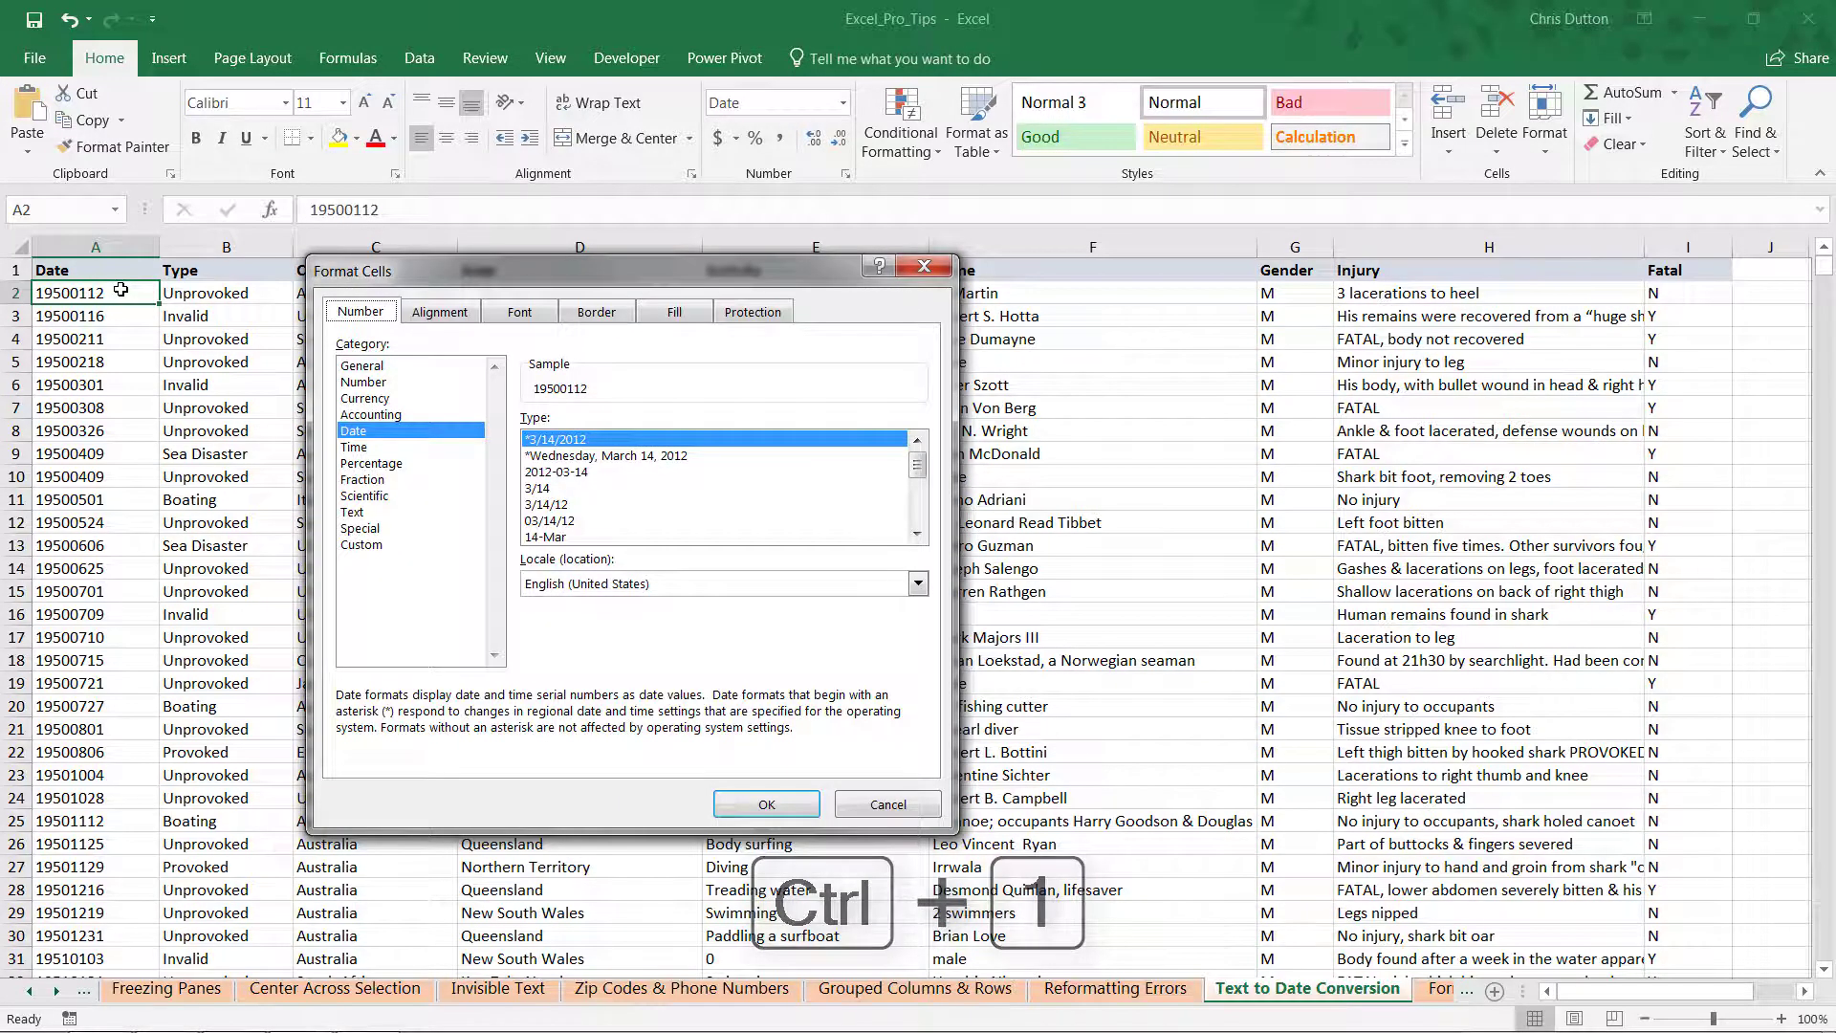
{"action": "left_click_drag", "start_coordinate": [511, 282], "coordinate": [587, 313]}
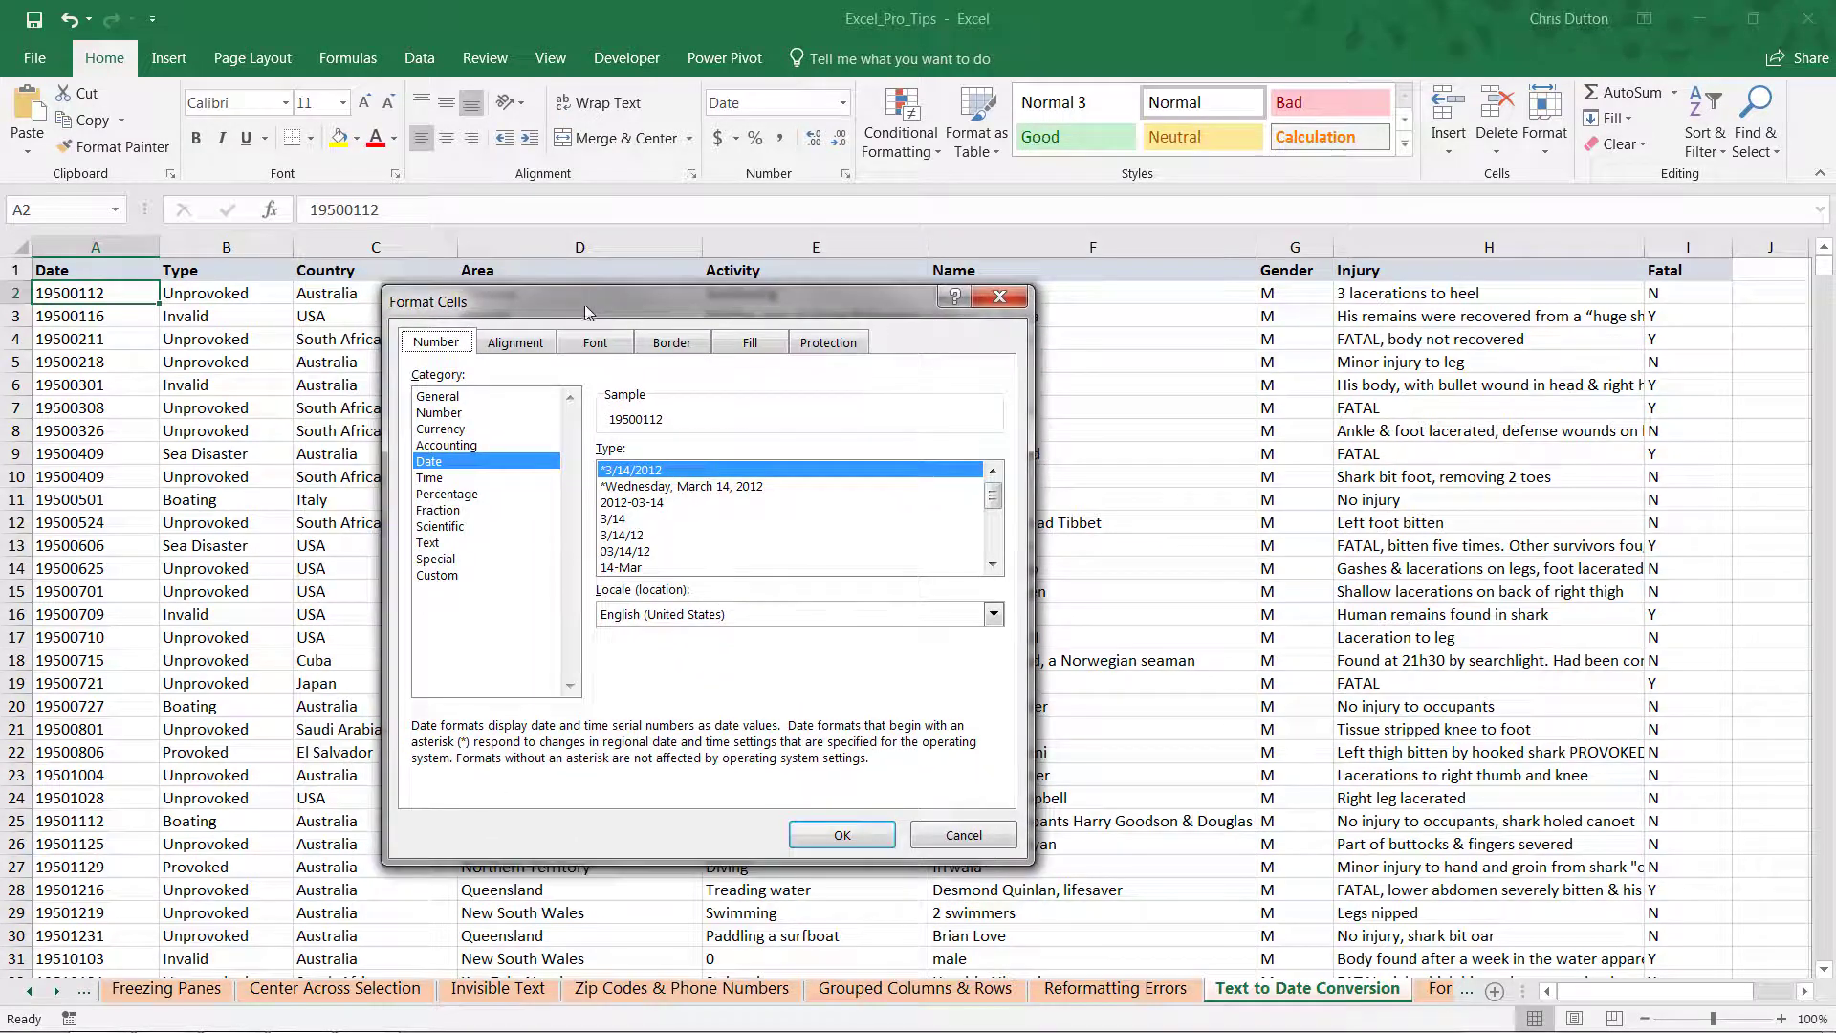
{"action": "left_click", "coordinate": [444, 397]}
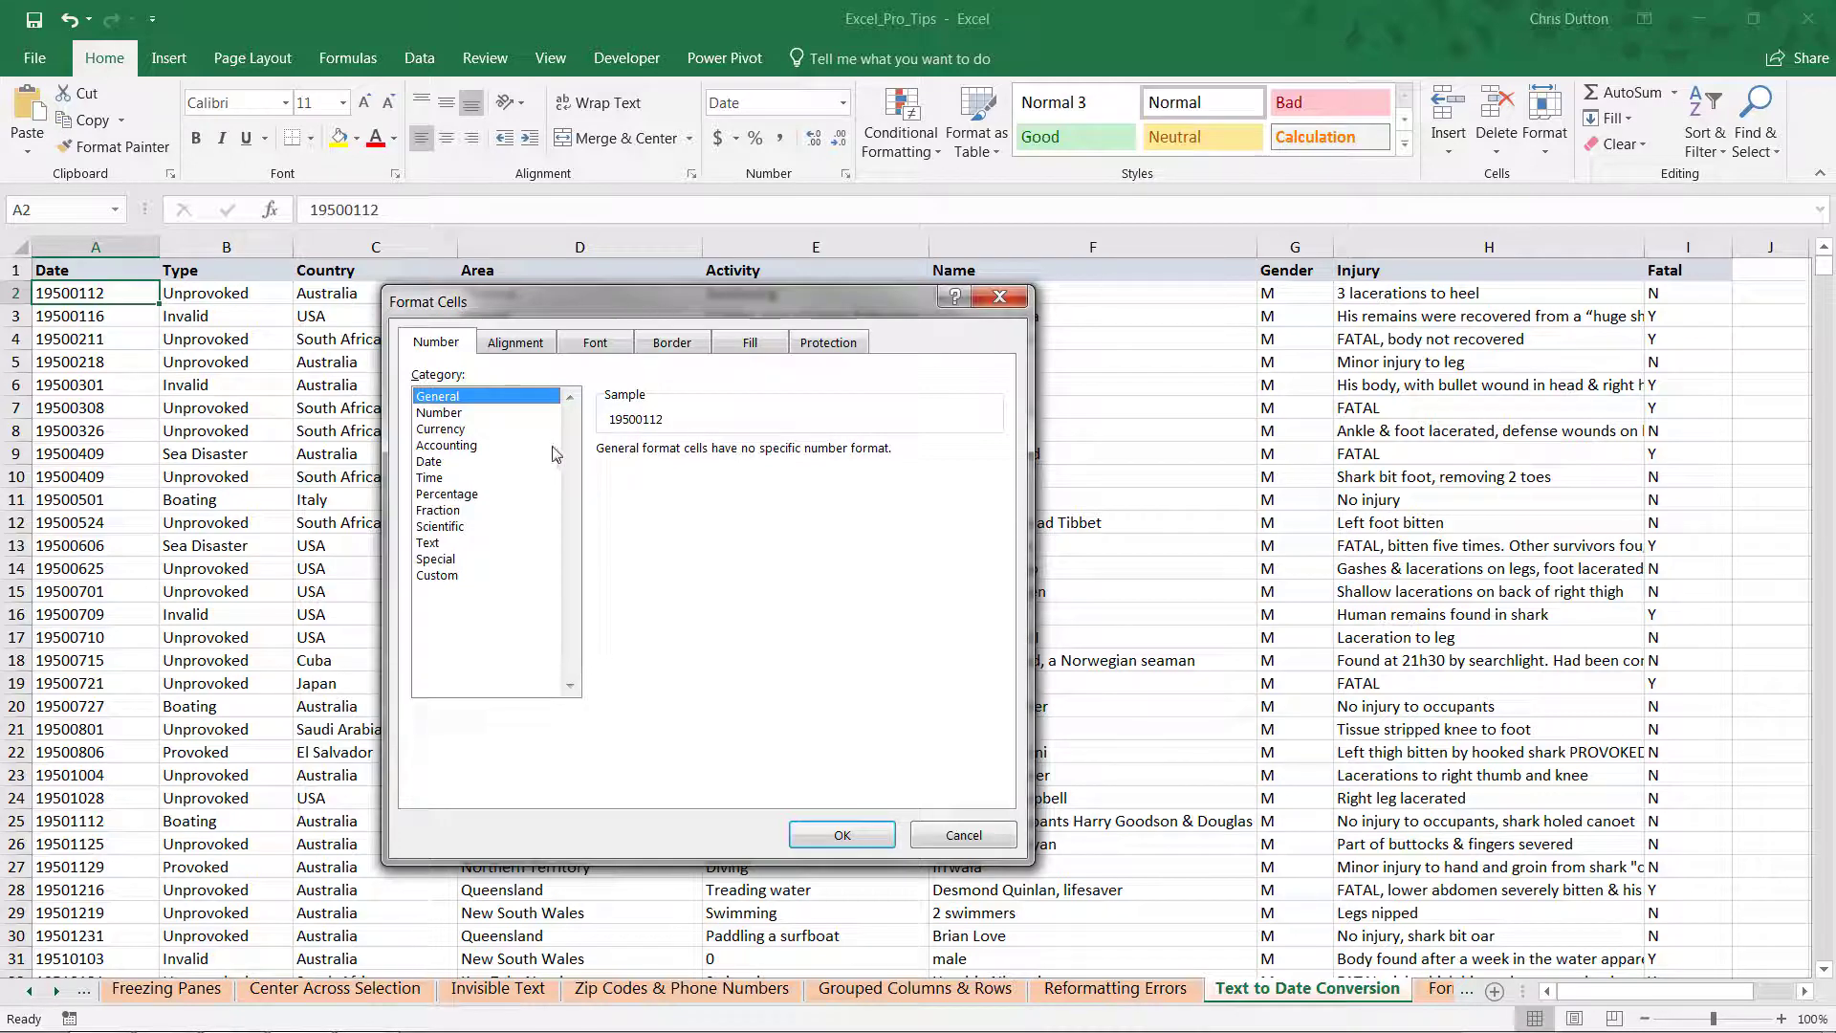
{"action": "left_click", "coordinate": [430, 462]}
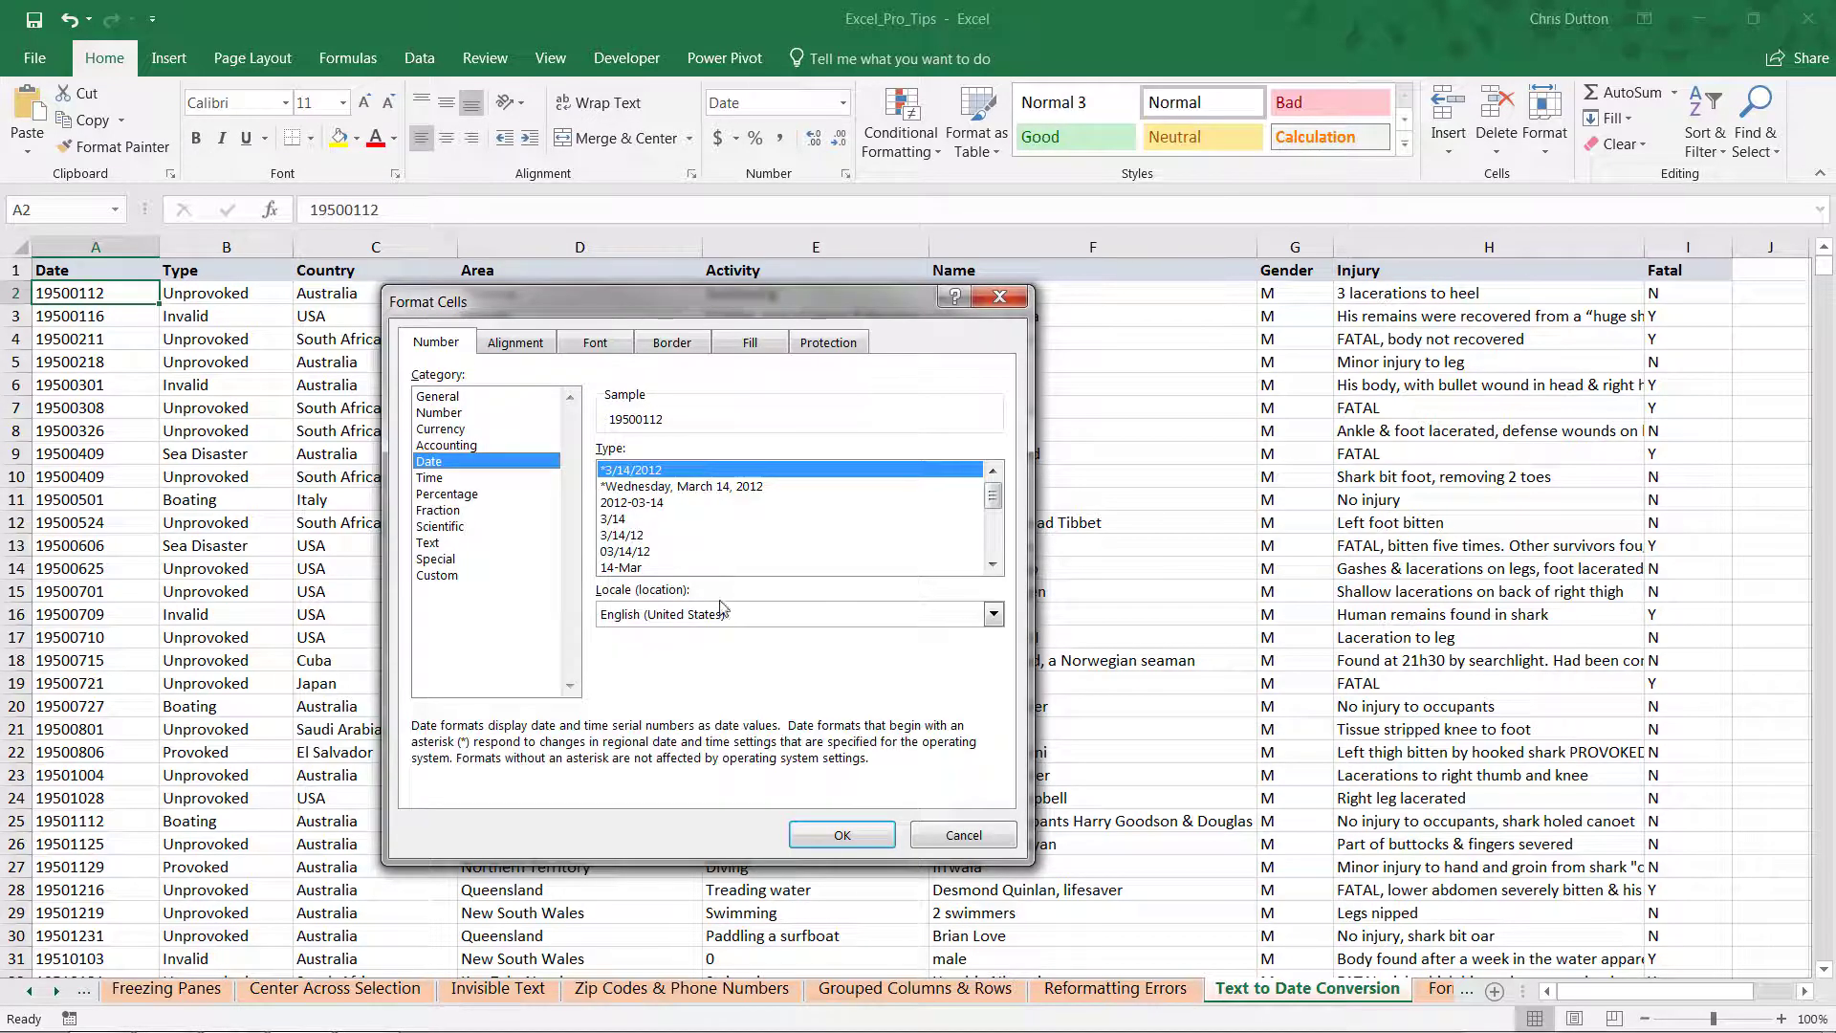
{"action": "left_click", "coordinate": [842, 835]}
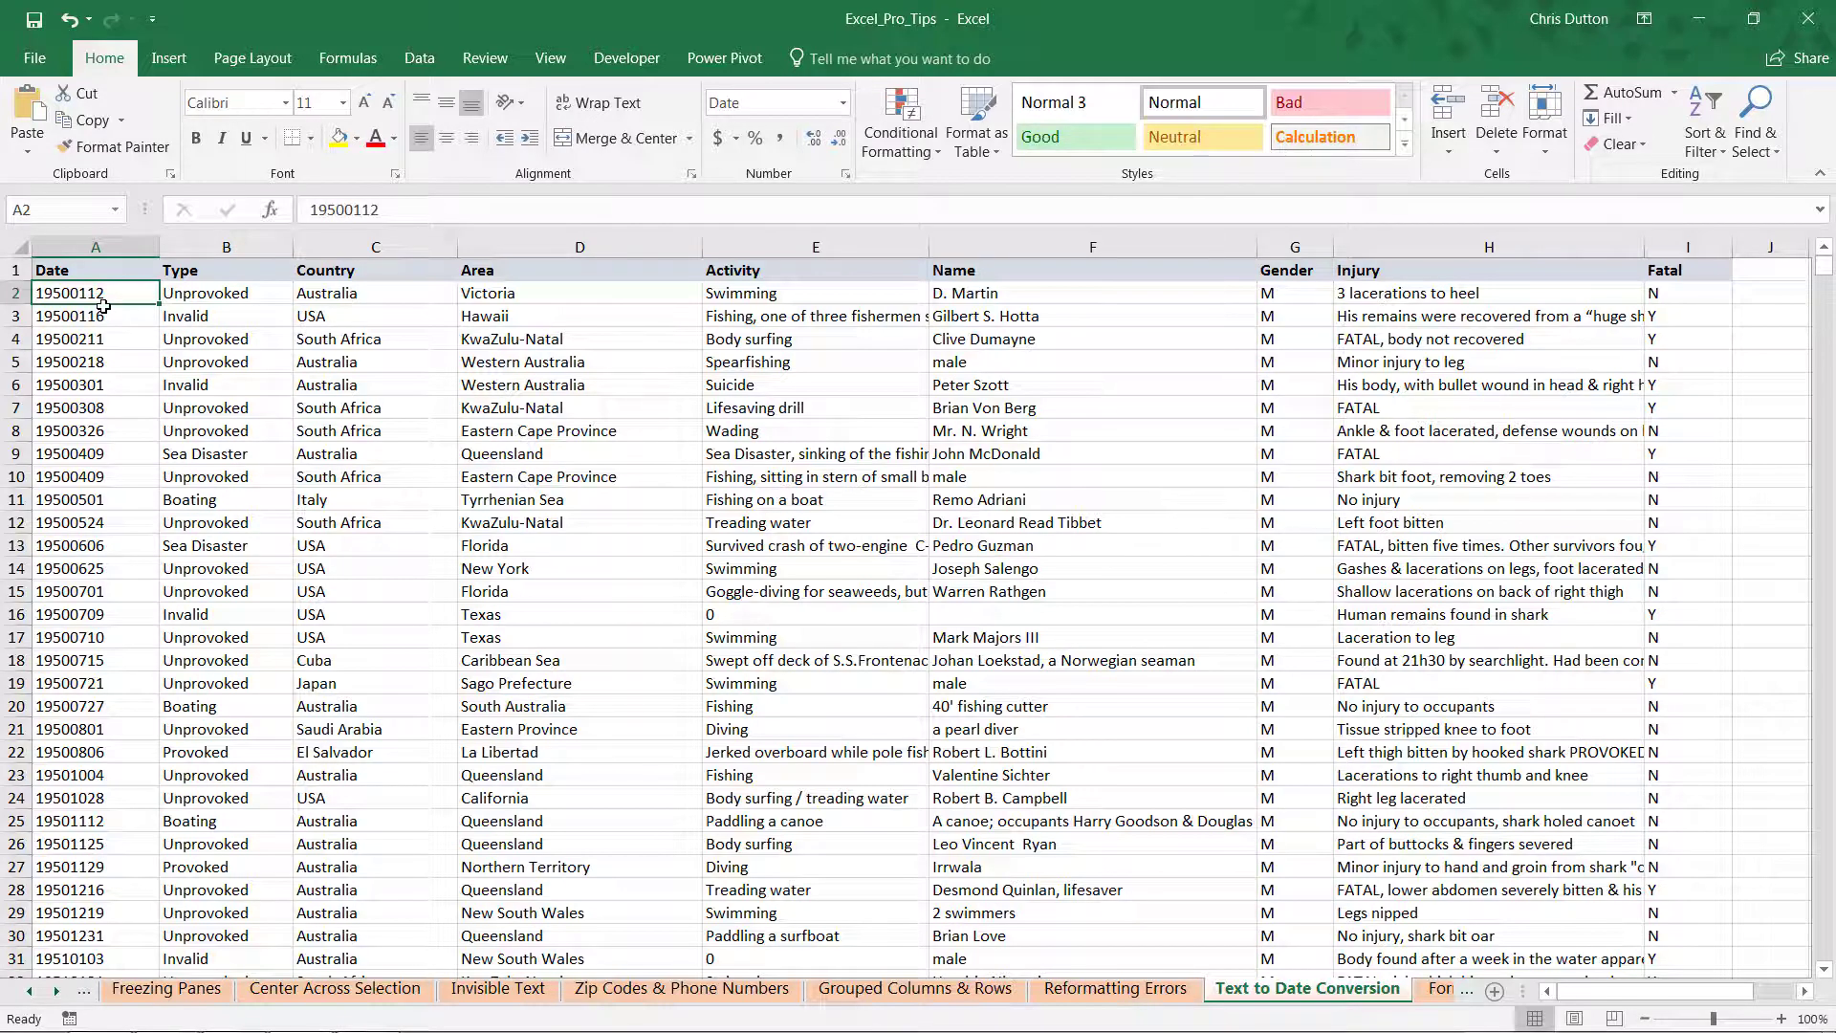
Insert an empty column B between the Date and Type columns.
{"action": "right_click", "coordinate": [226, 247]}
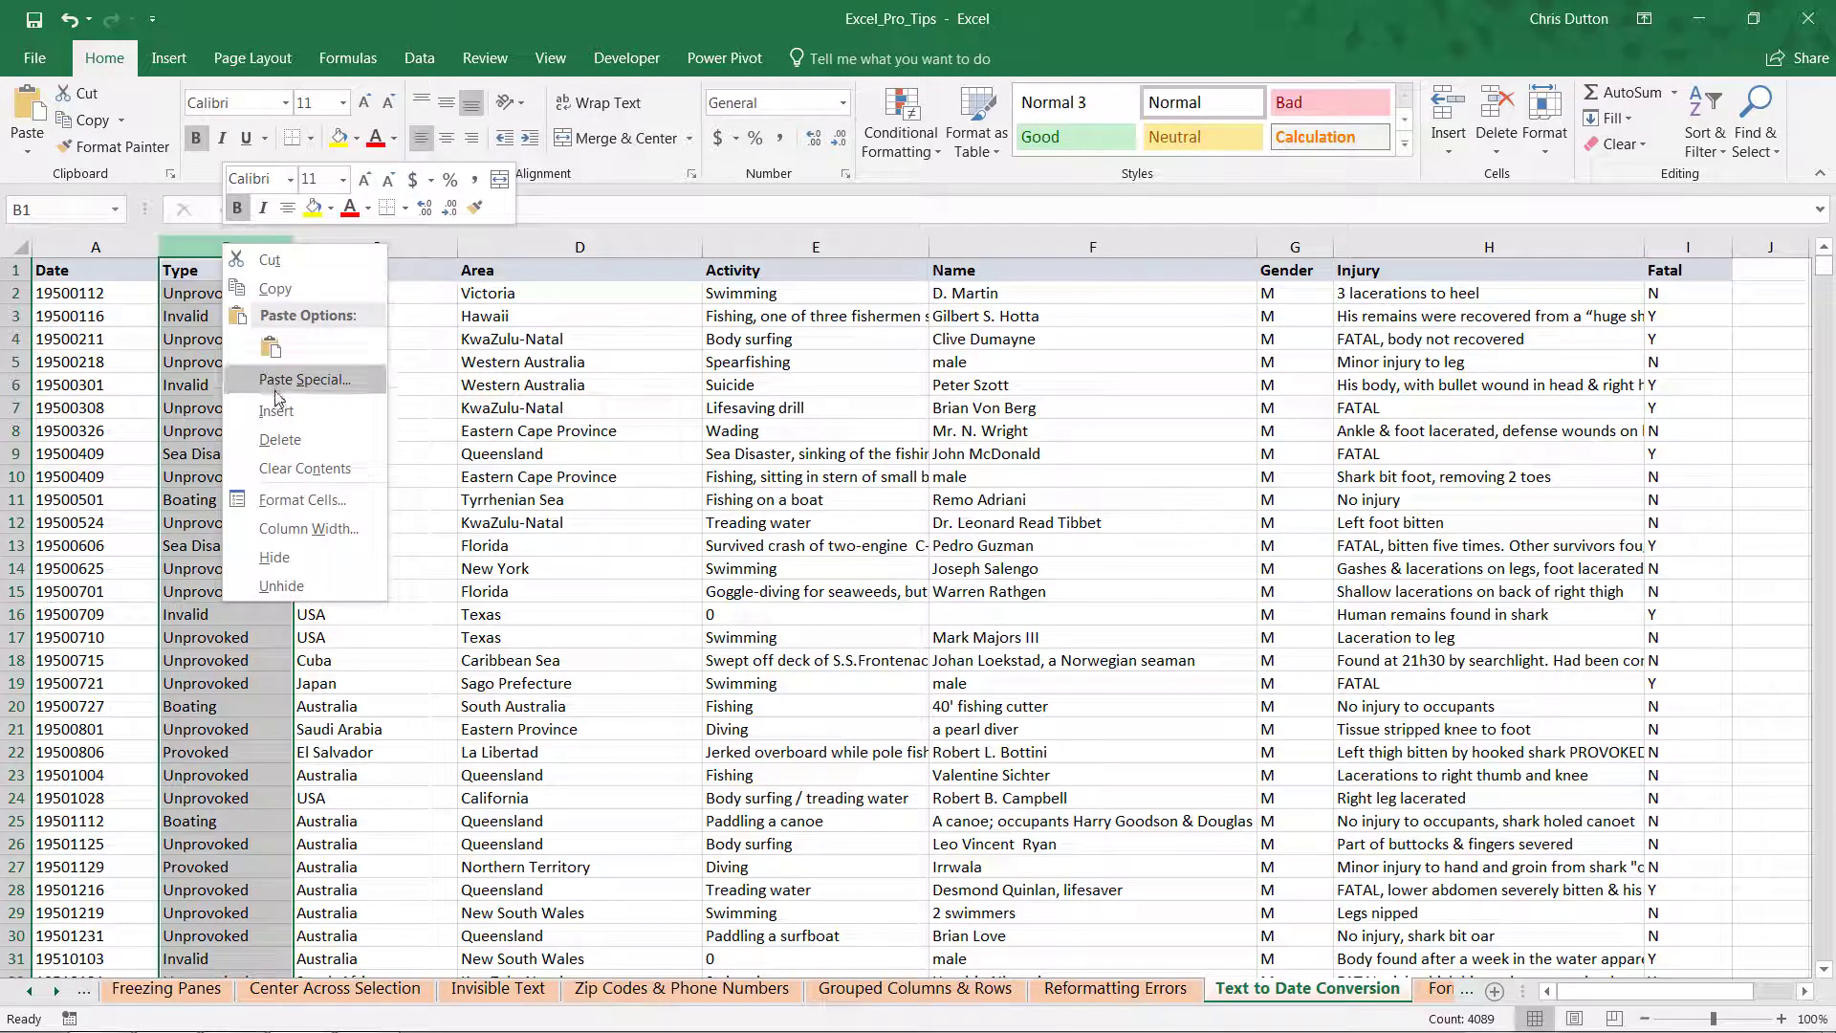
{"action": "left_click", "coordinate": [275, 405]}
{"action": "left_click", "coordinate": [218, 292]}
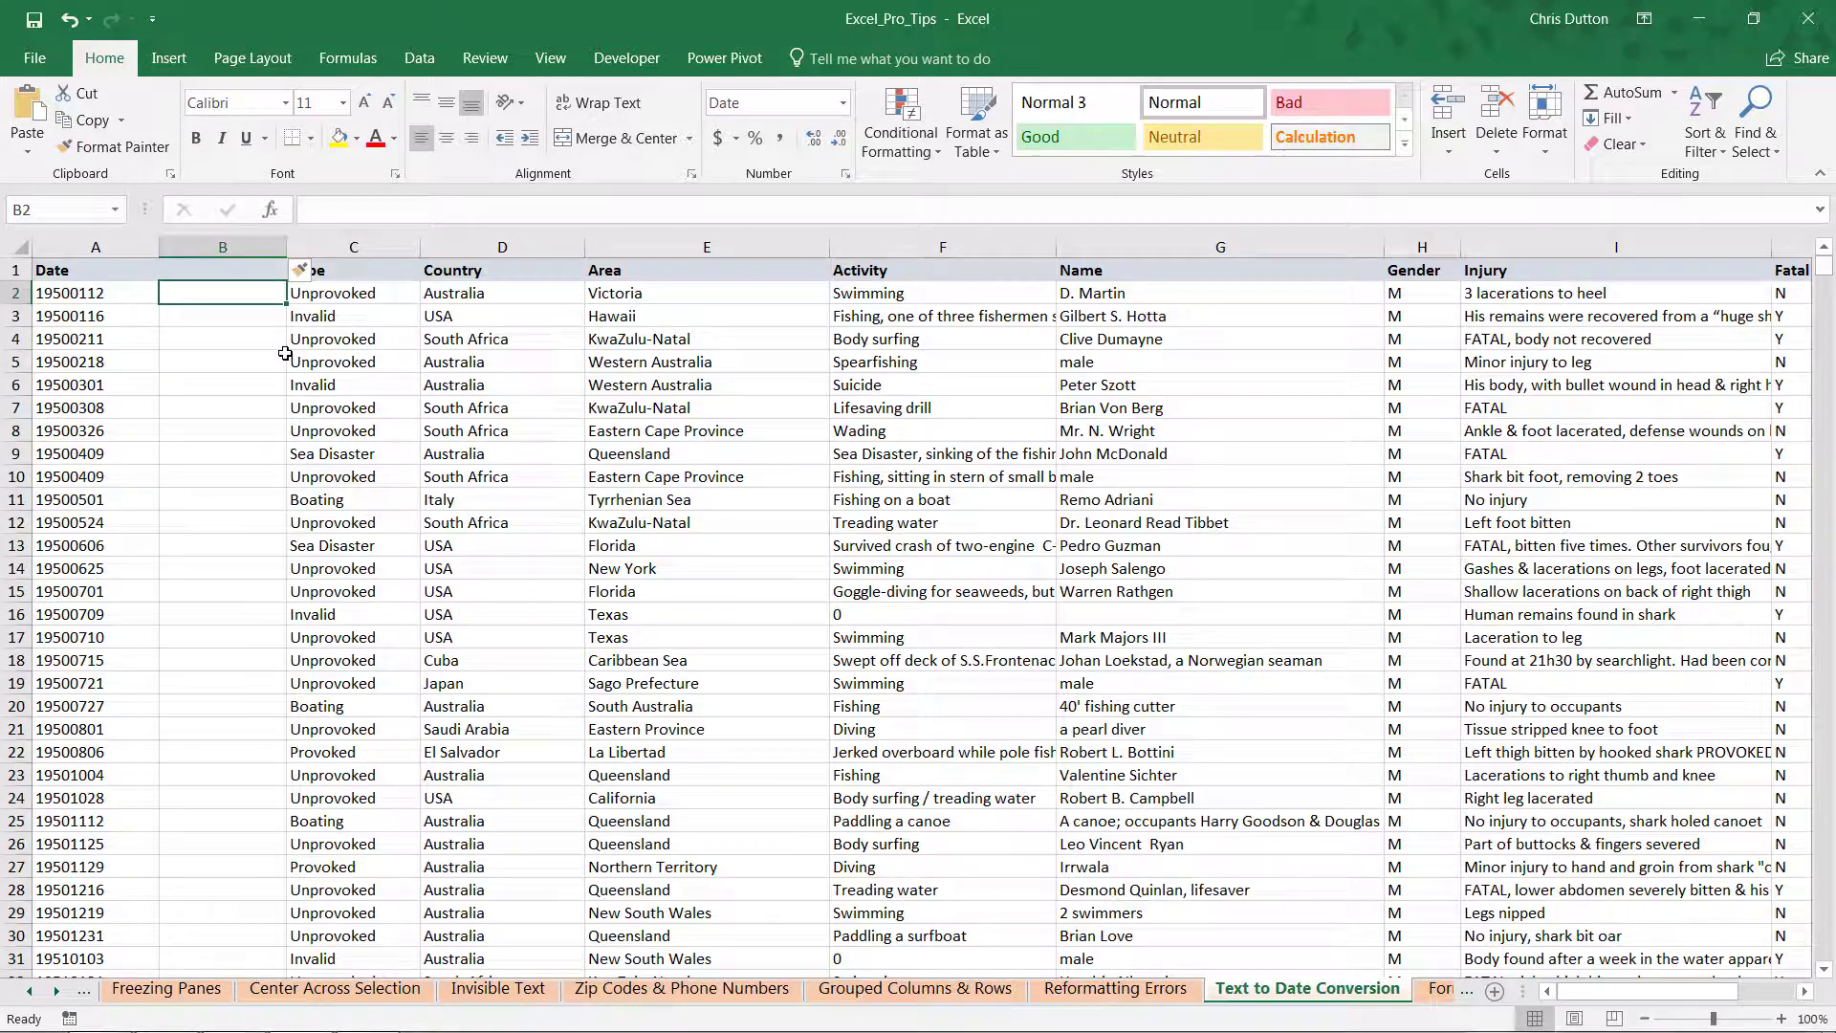
Test =YEAR(A2) in B2, which returns #NUM!, then delete the failed formula.
{"action": "type", "text": "=YEAR("}
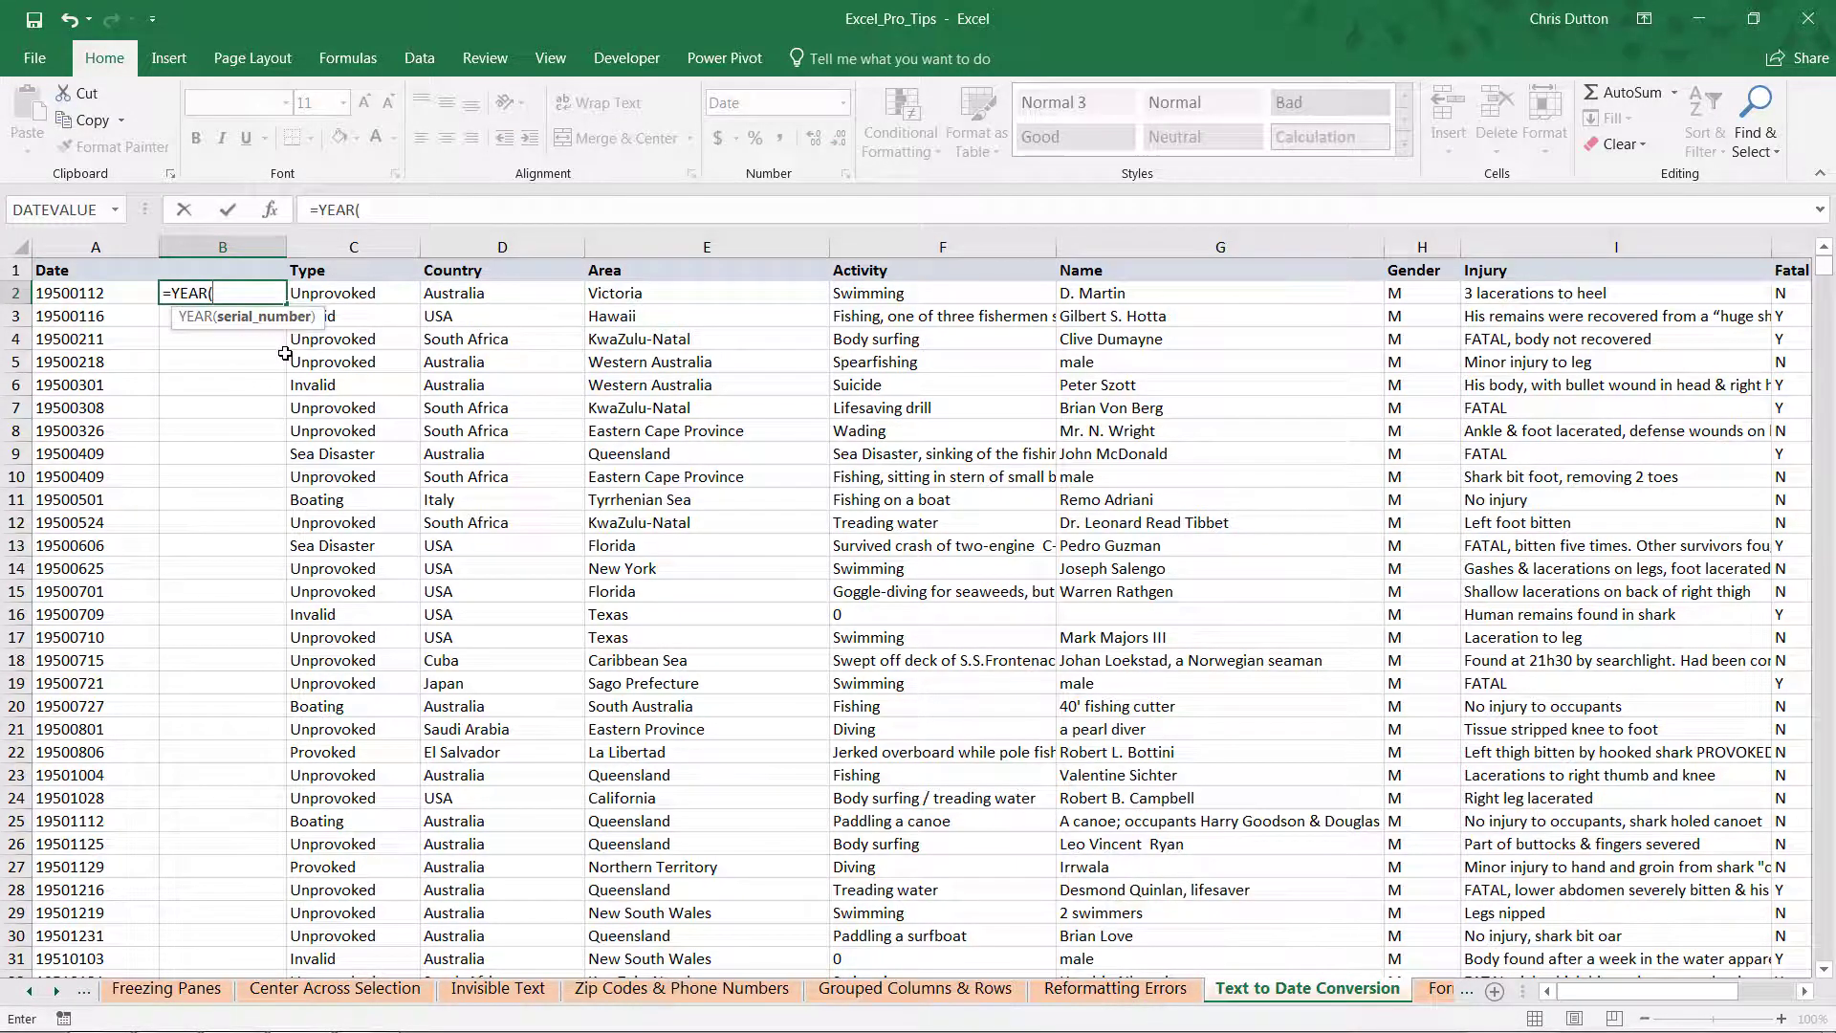
{"action": "key", "text": "Left"}
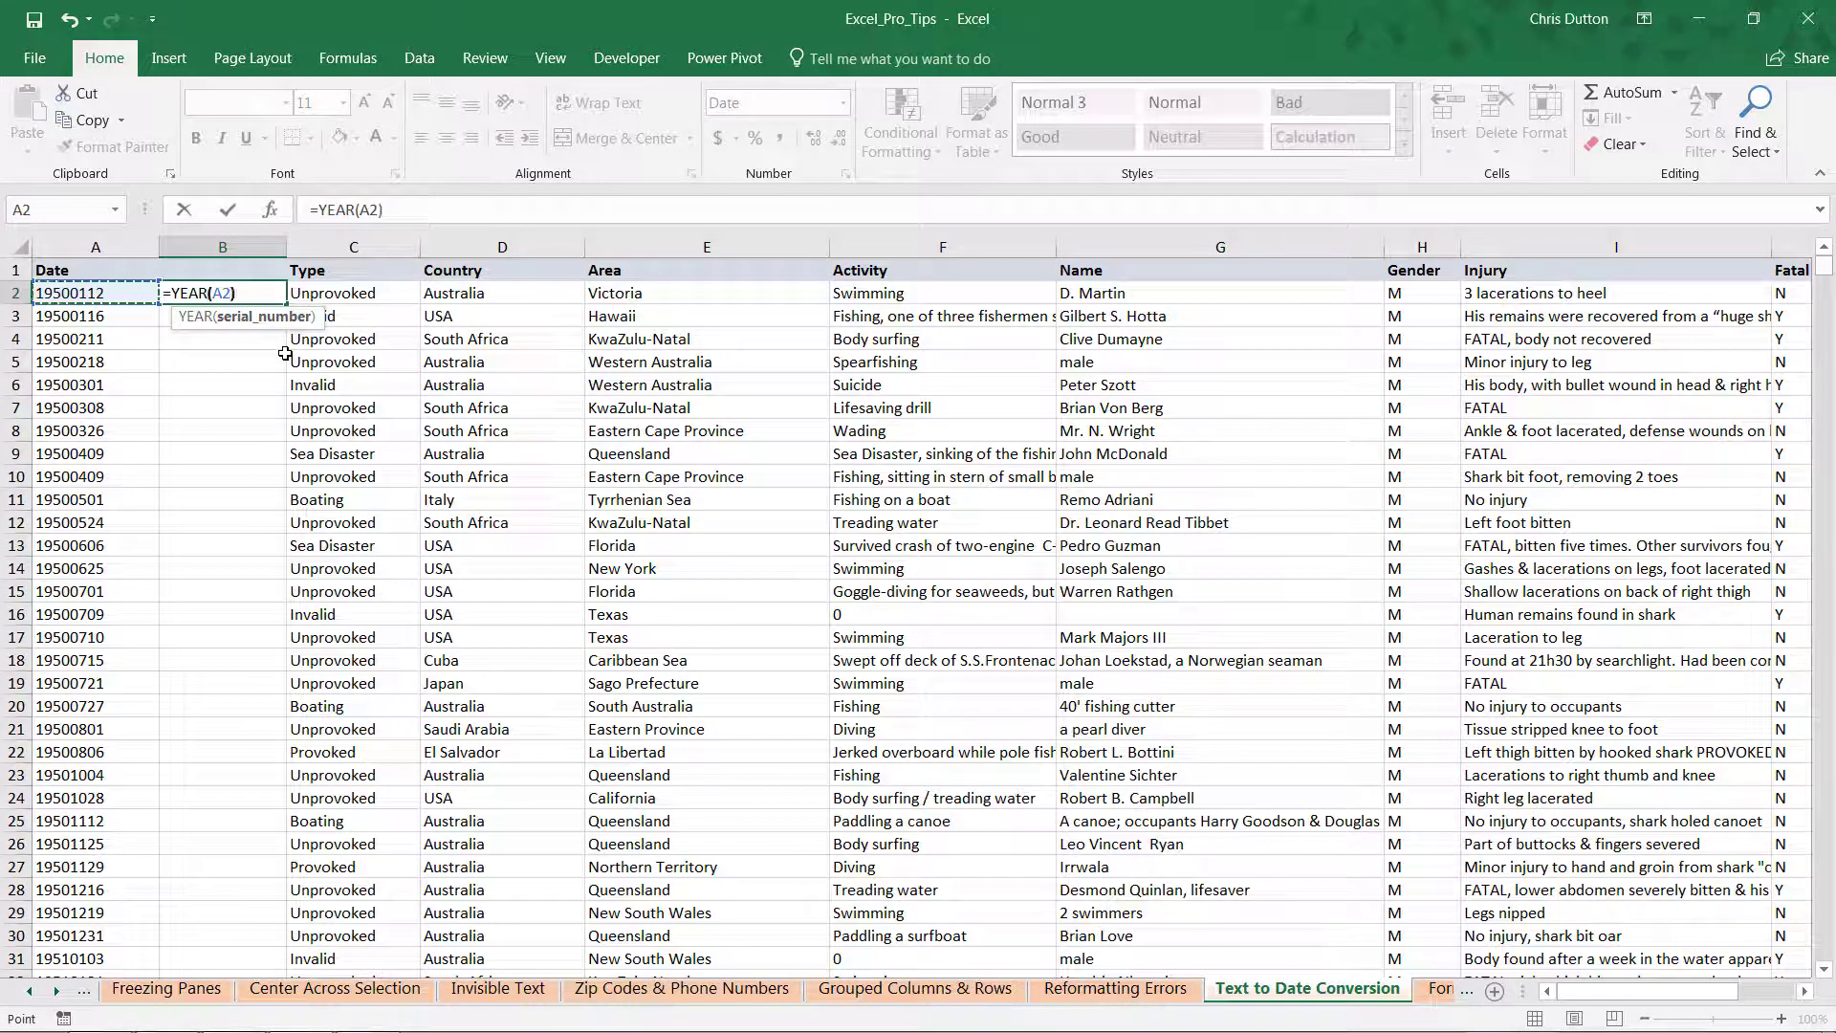
{"action": "type", "text": ")"}
{"action": "key", "text": "Return"}
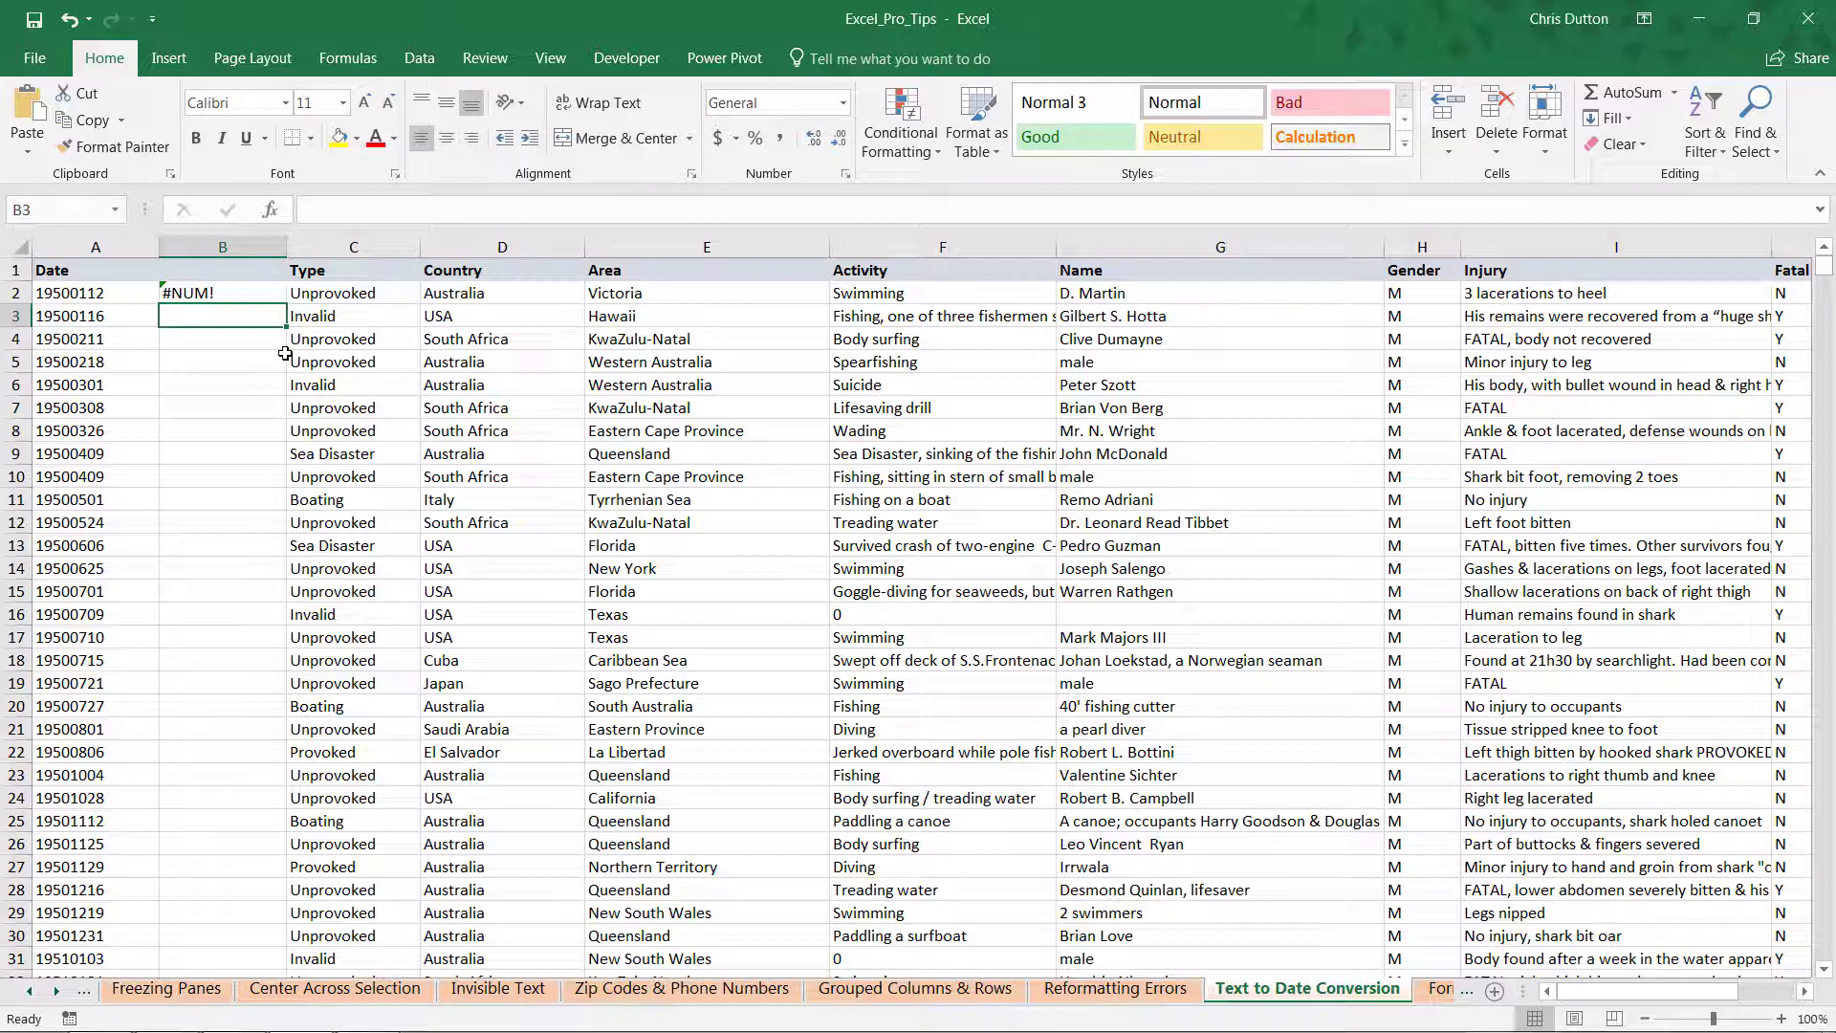
{"action": "key", "text": "Up"}
{"action": "key", "text": "Delete"}
{"action": "key", "text": "Left"}
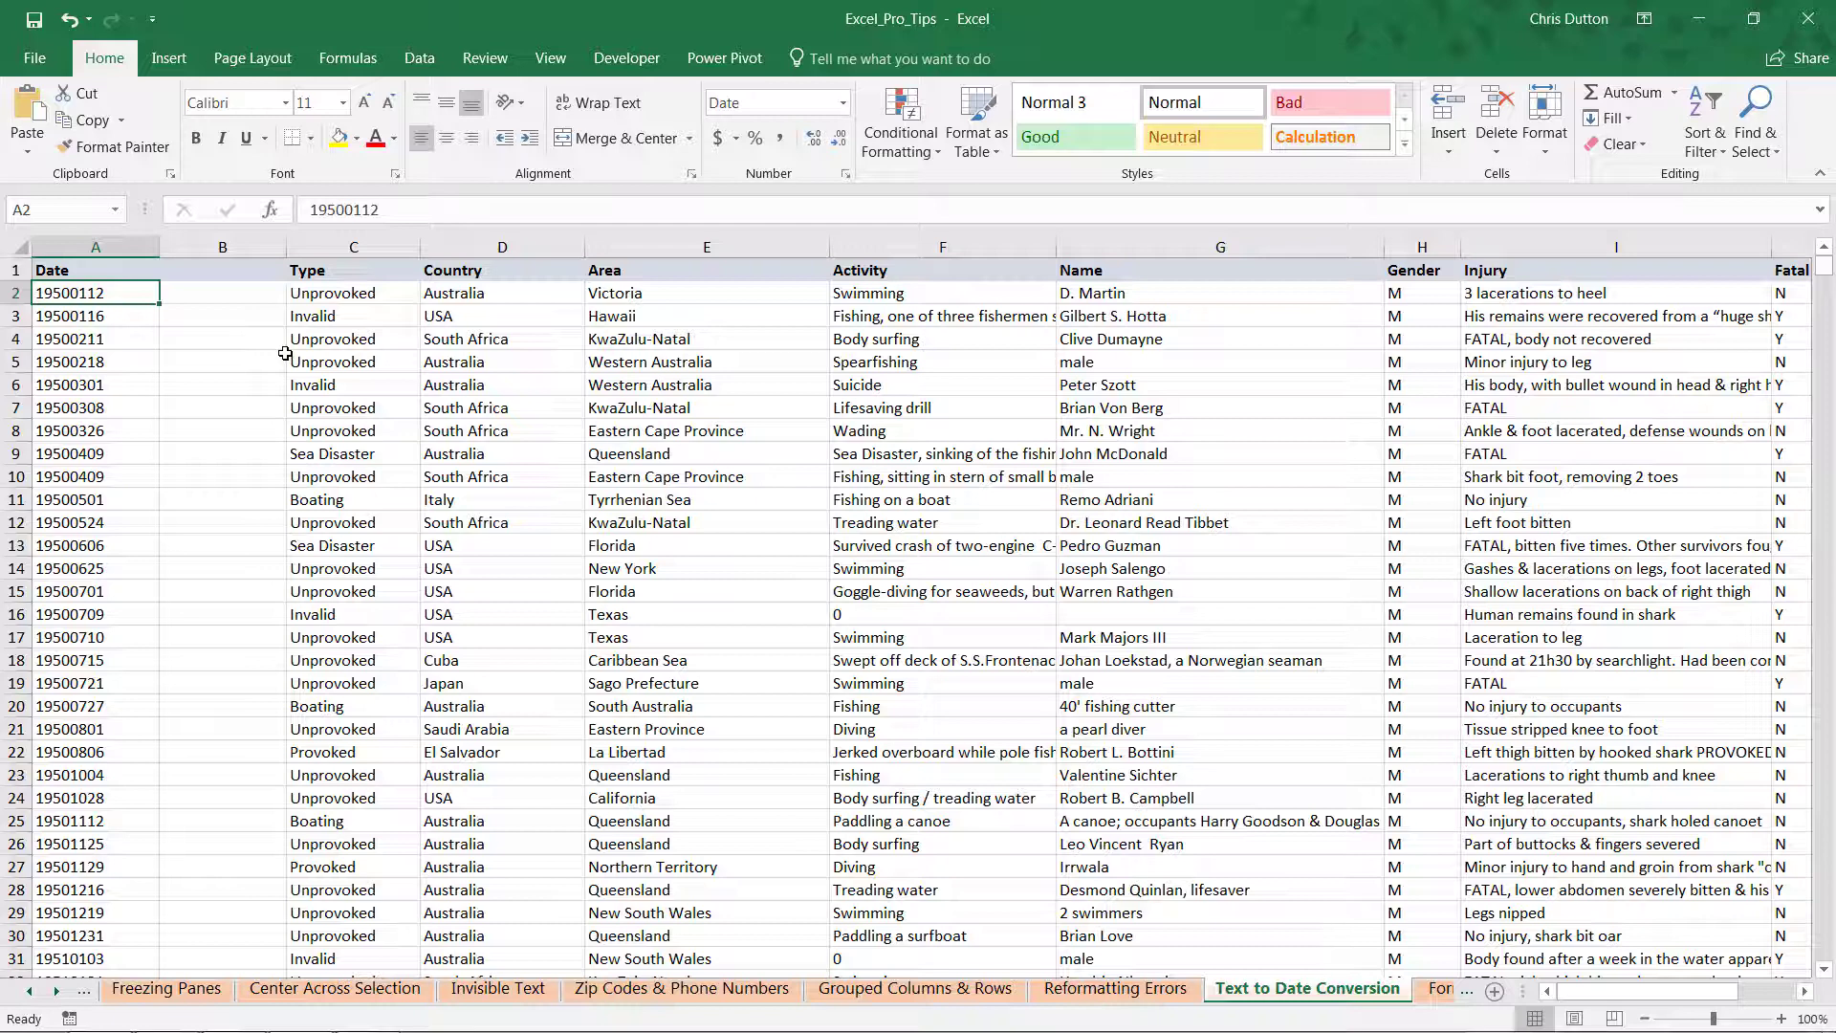
Label B1 'New Date' and begin a formula with = in cell B2.
{"action": "key", "text": "Right"}
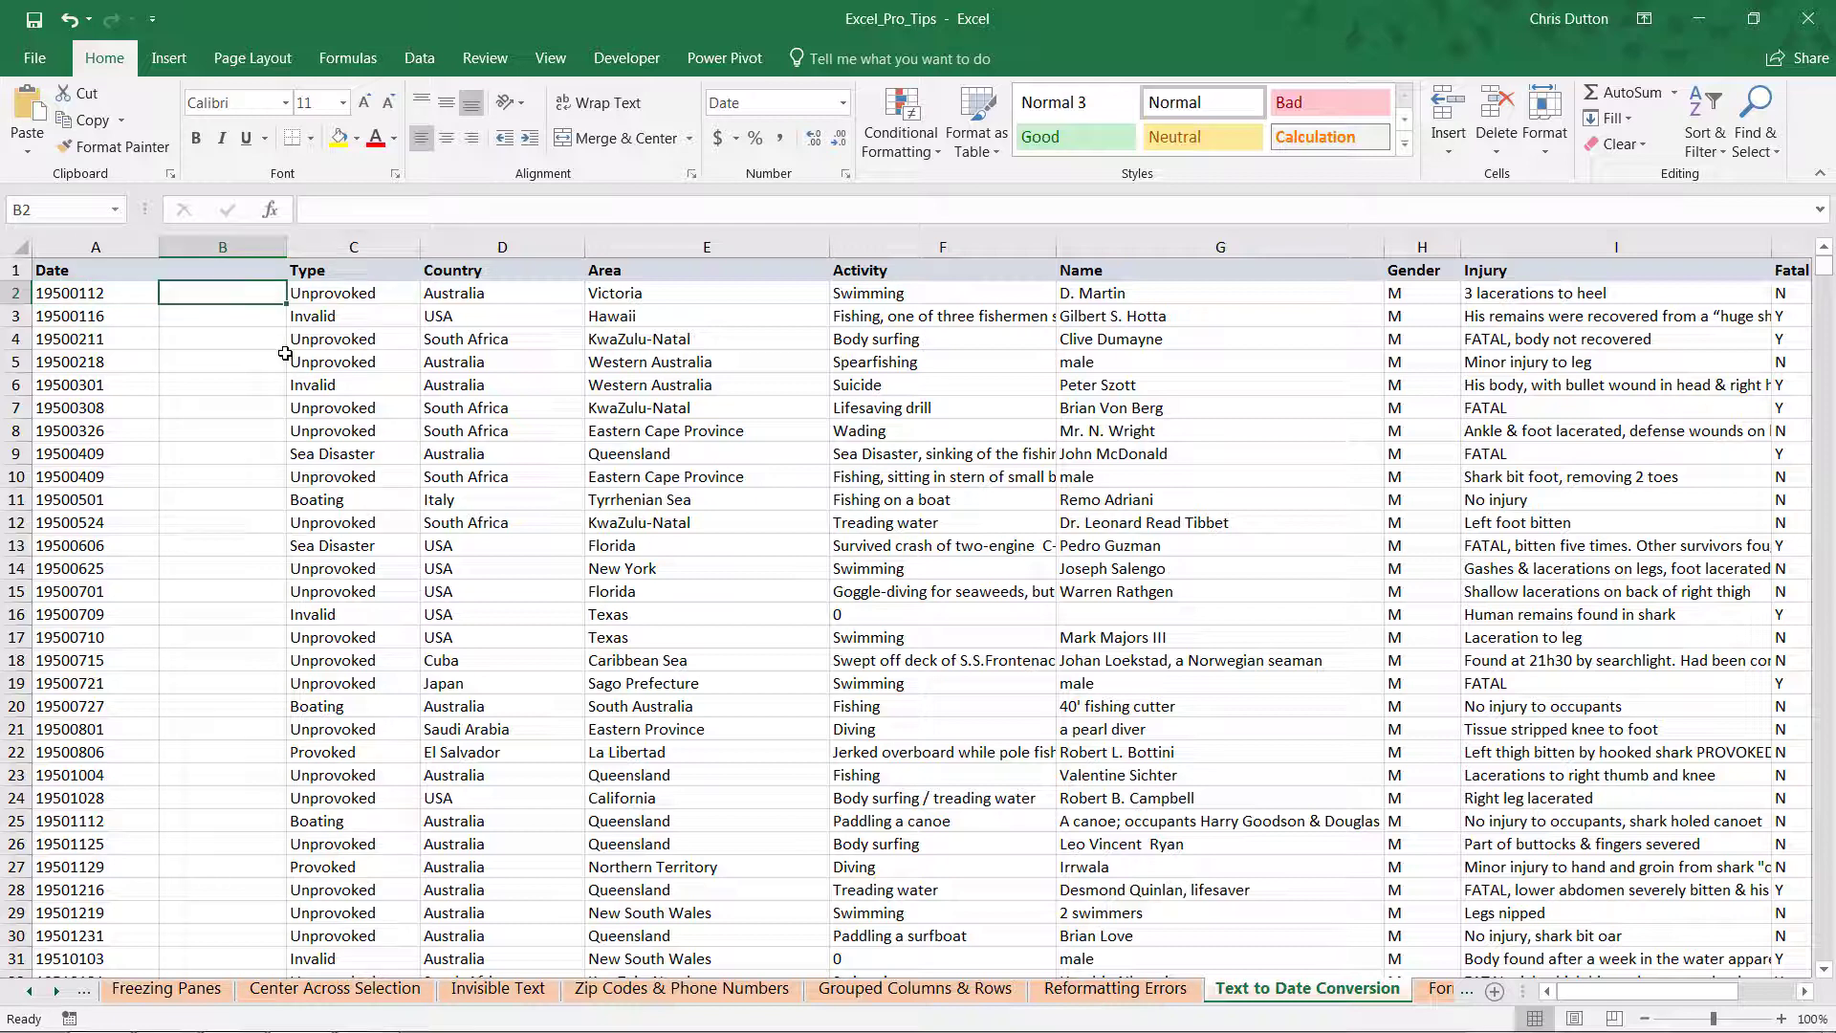
{"action": "key", "text": "Up"}
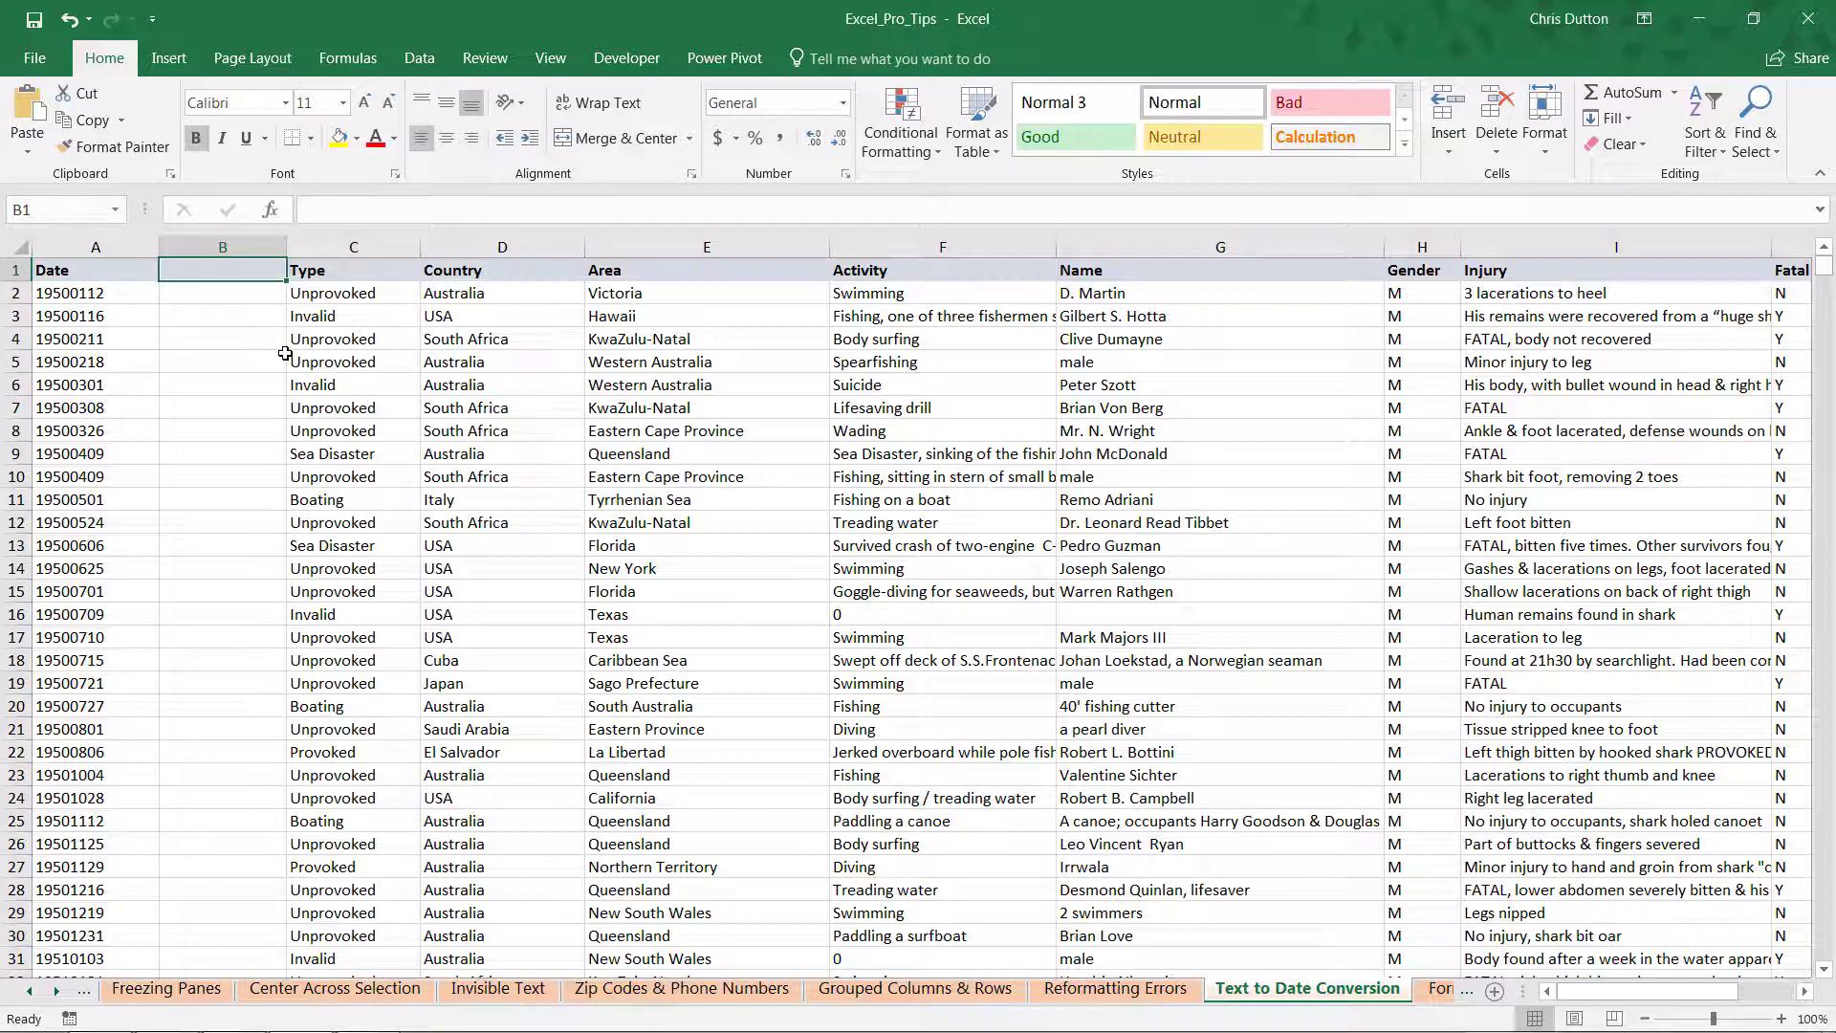
{"action": "type", "text": "New Date"}
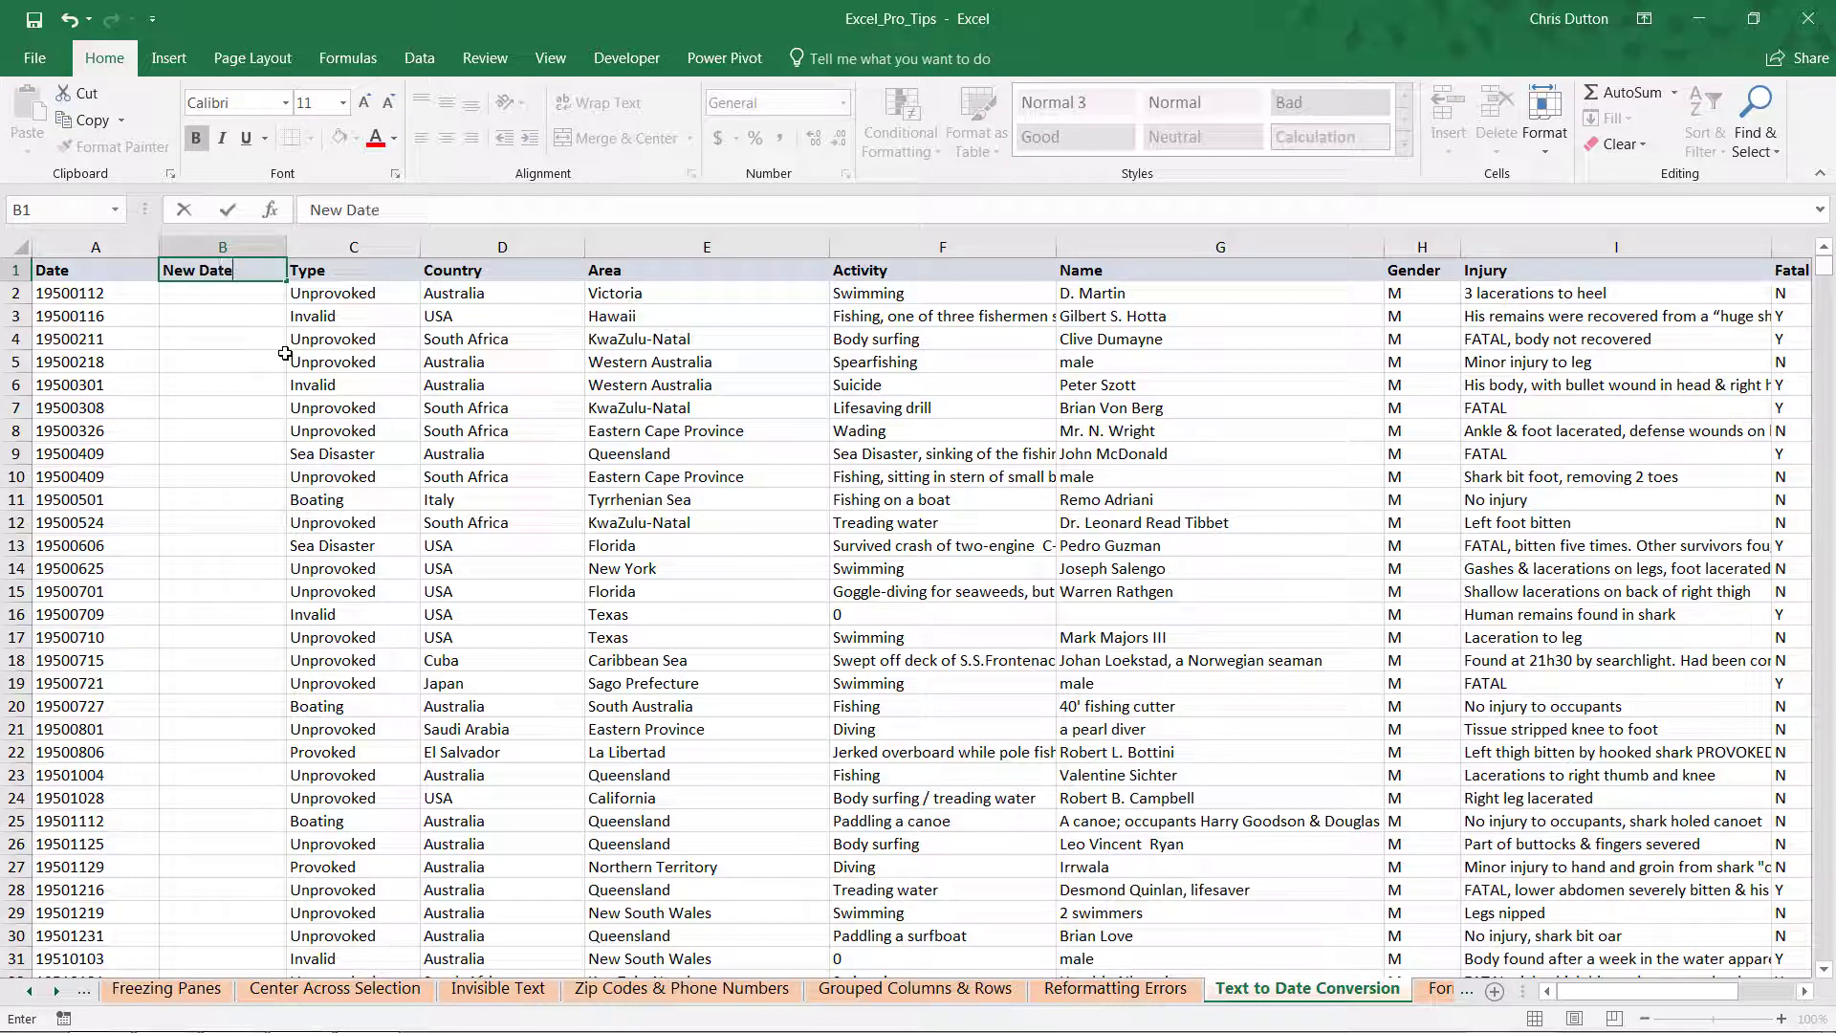
{"action": "key", "text": "Return"}
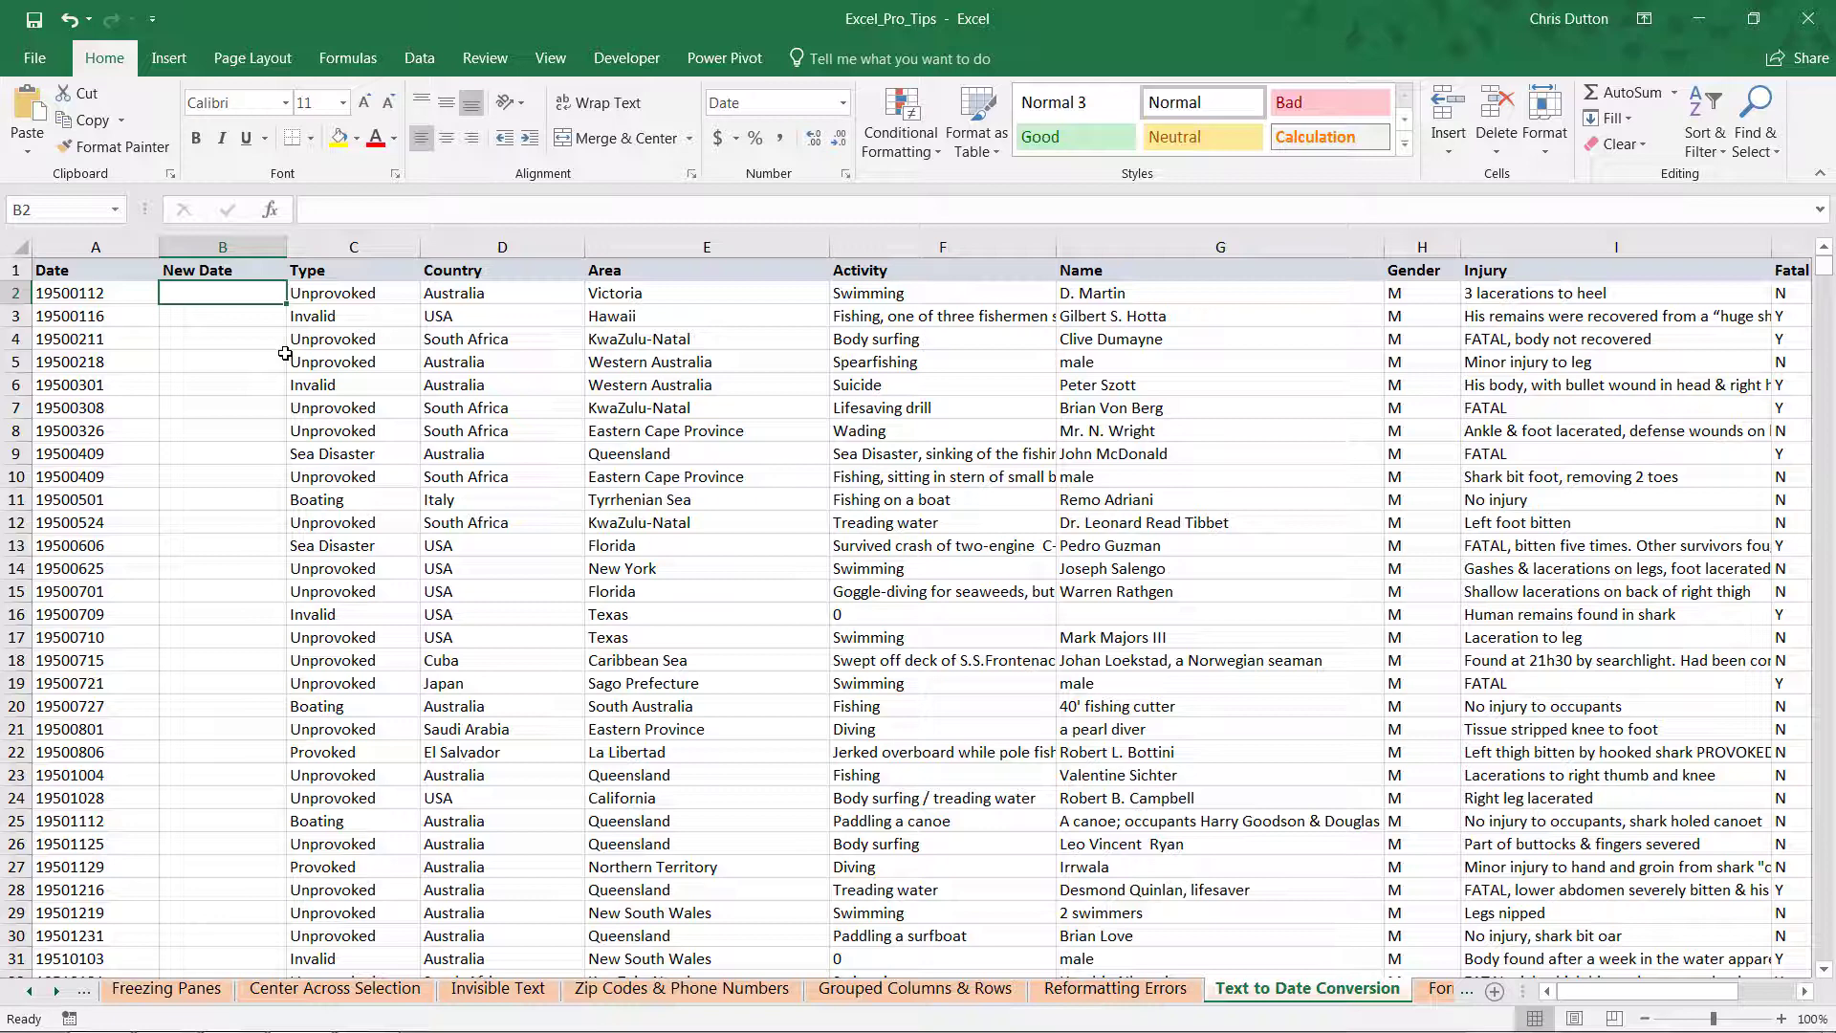
{"action": "key", "text": "Left"}
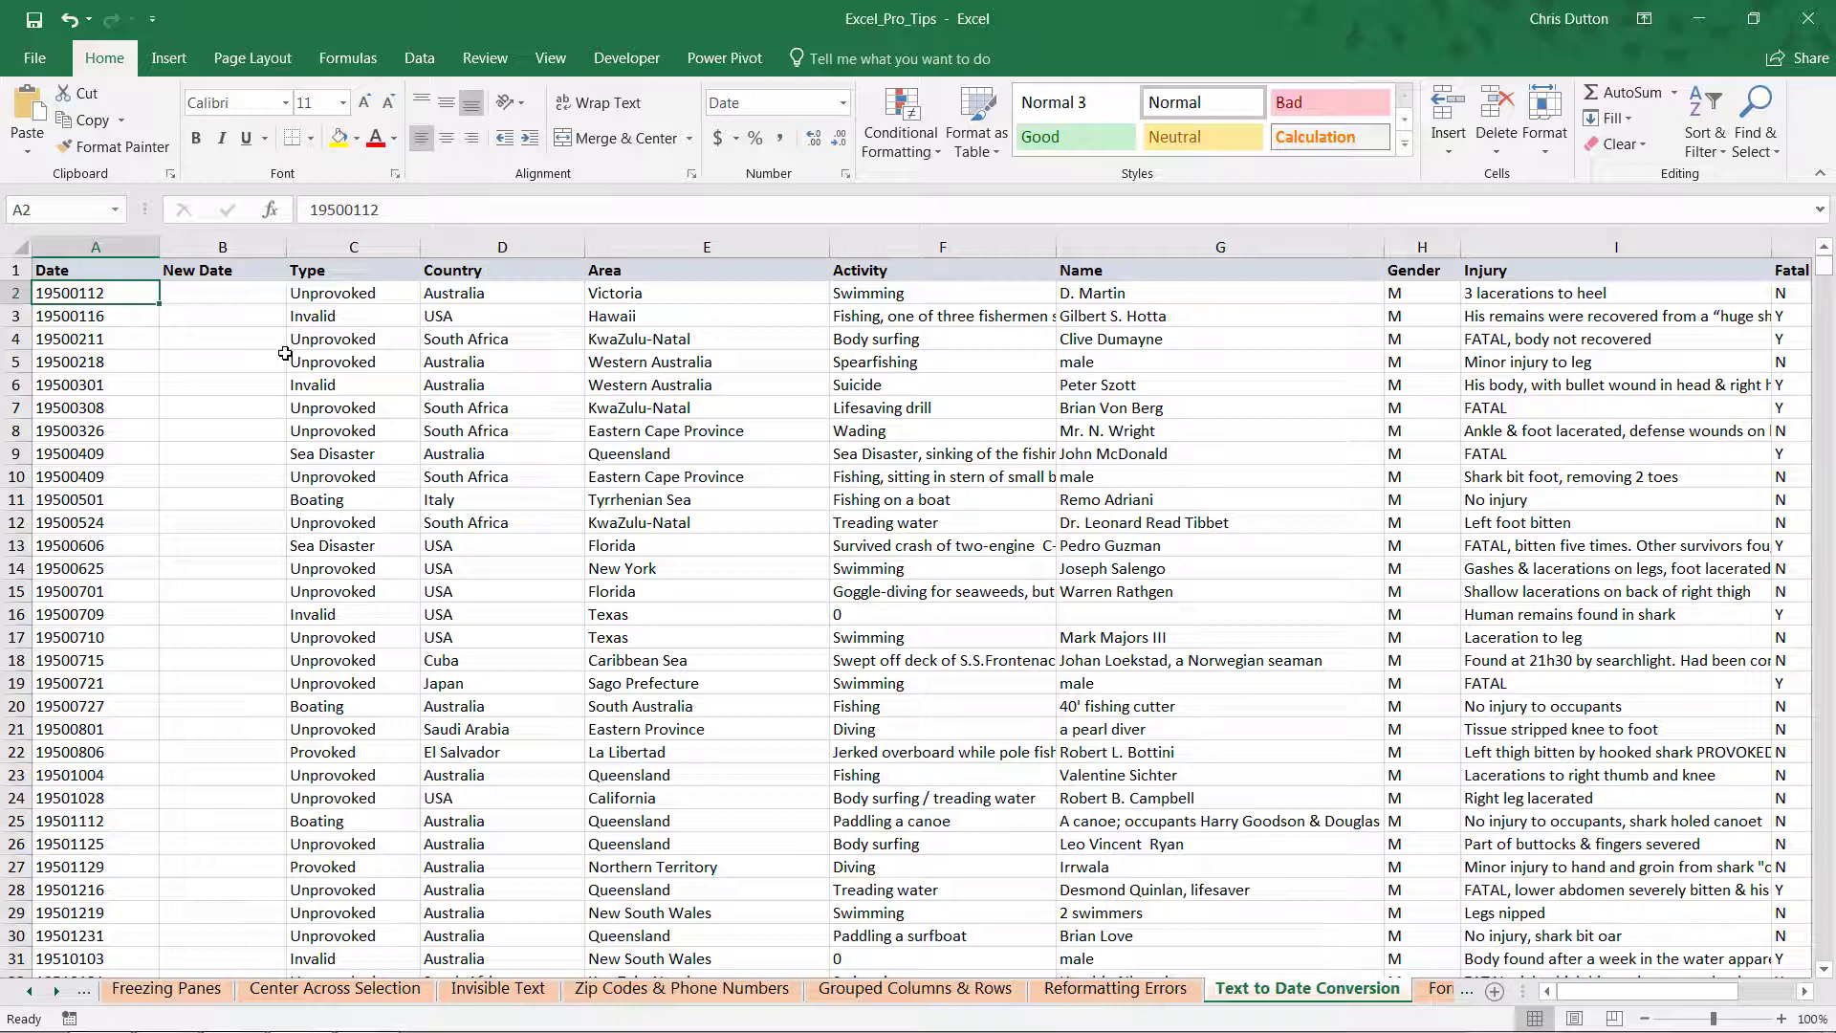
{"action": "key", "text": "Right"}
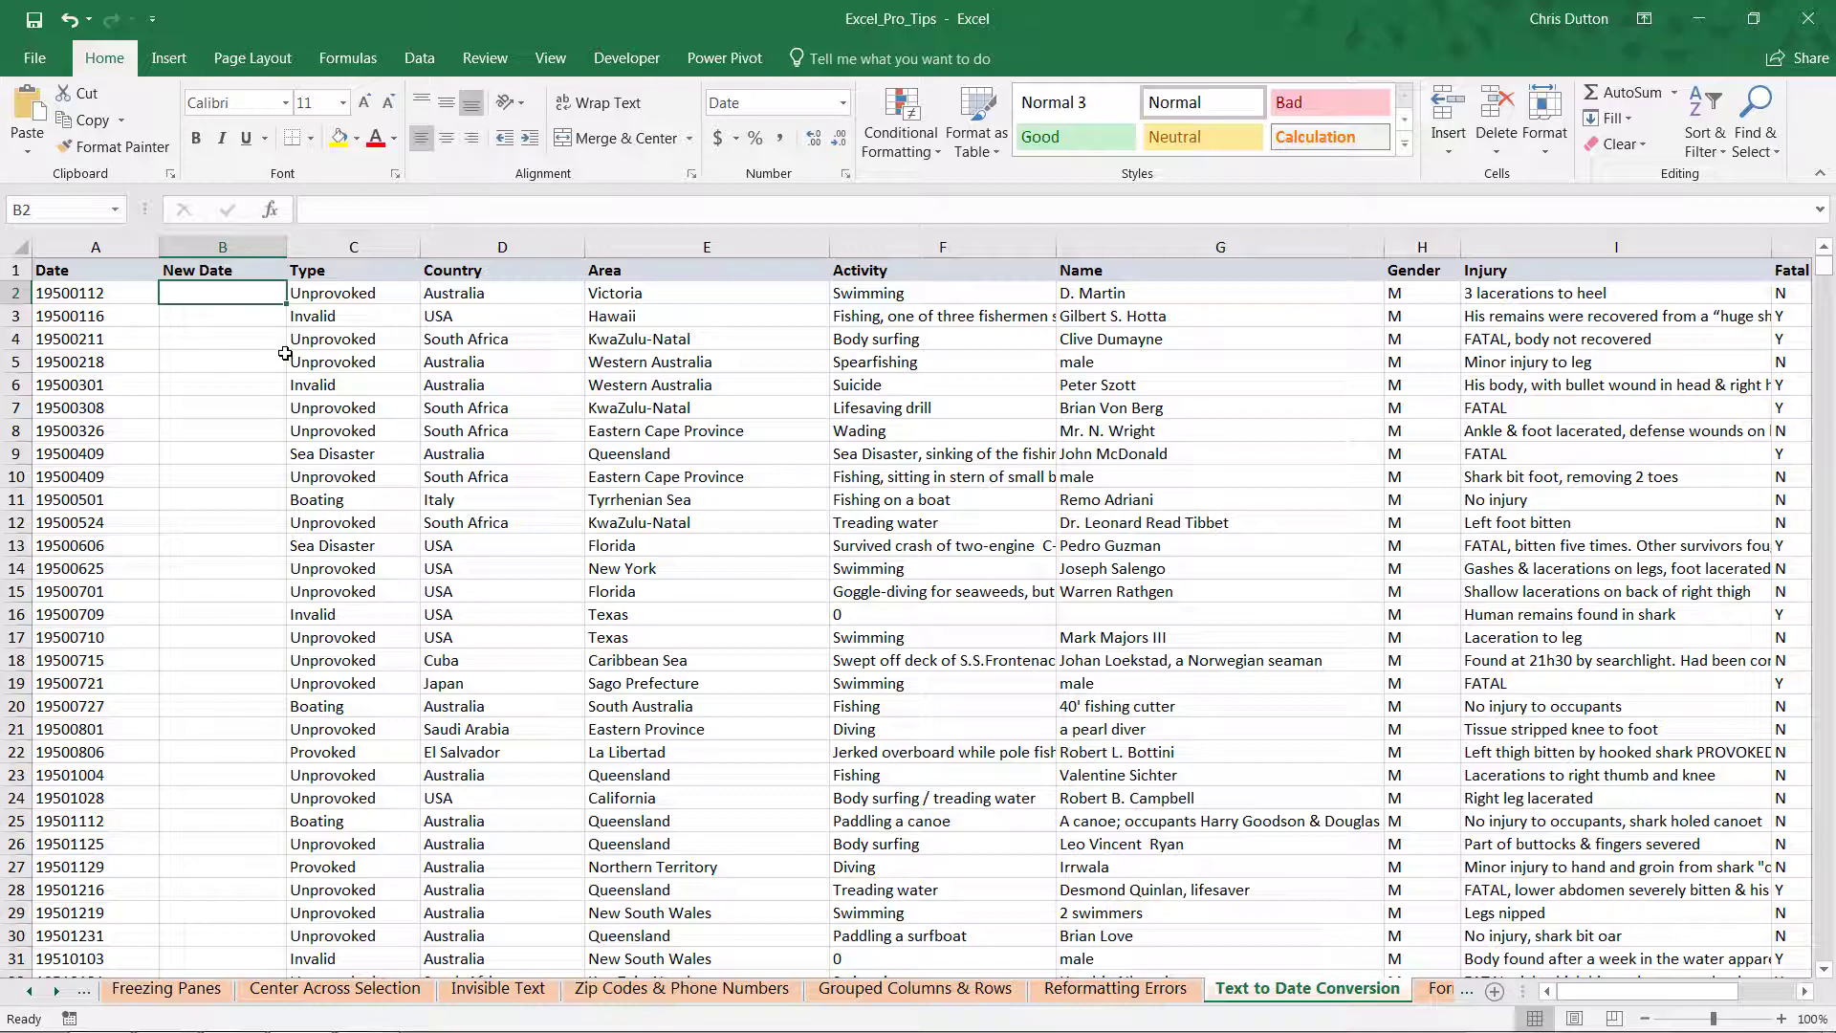
{"action": "type", "text": "="}
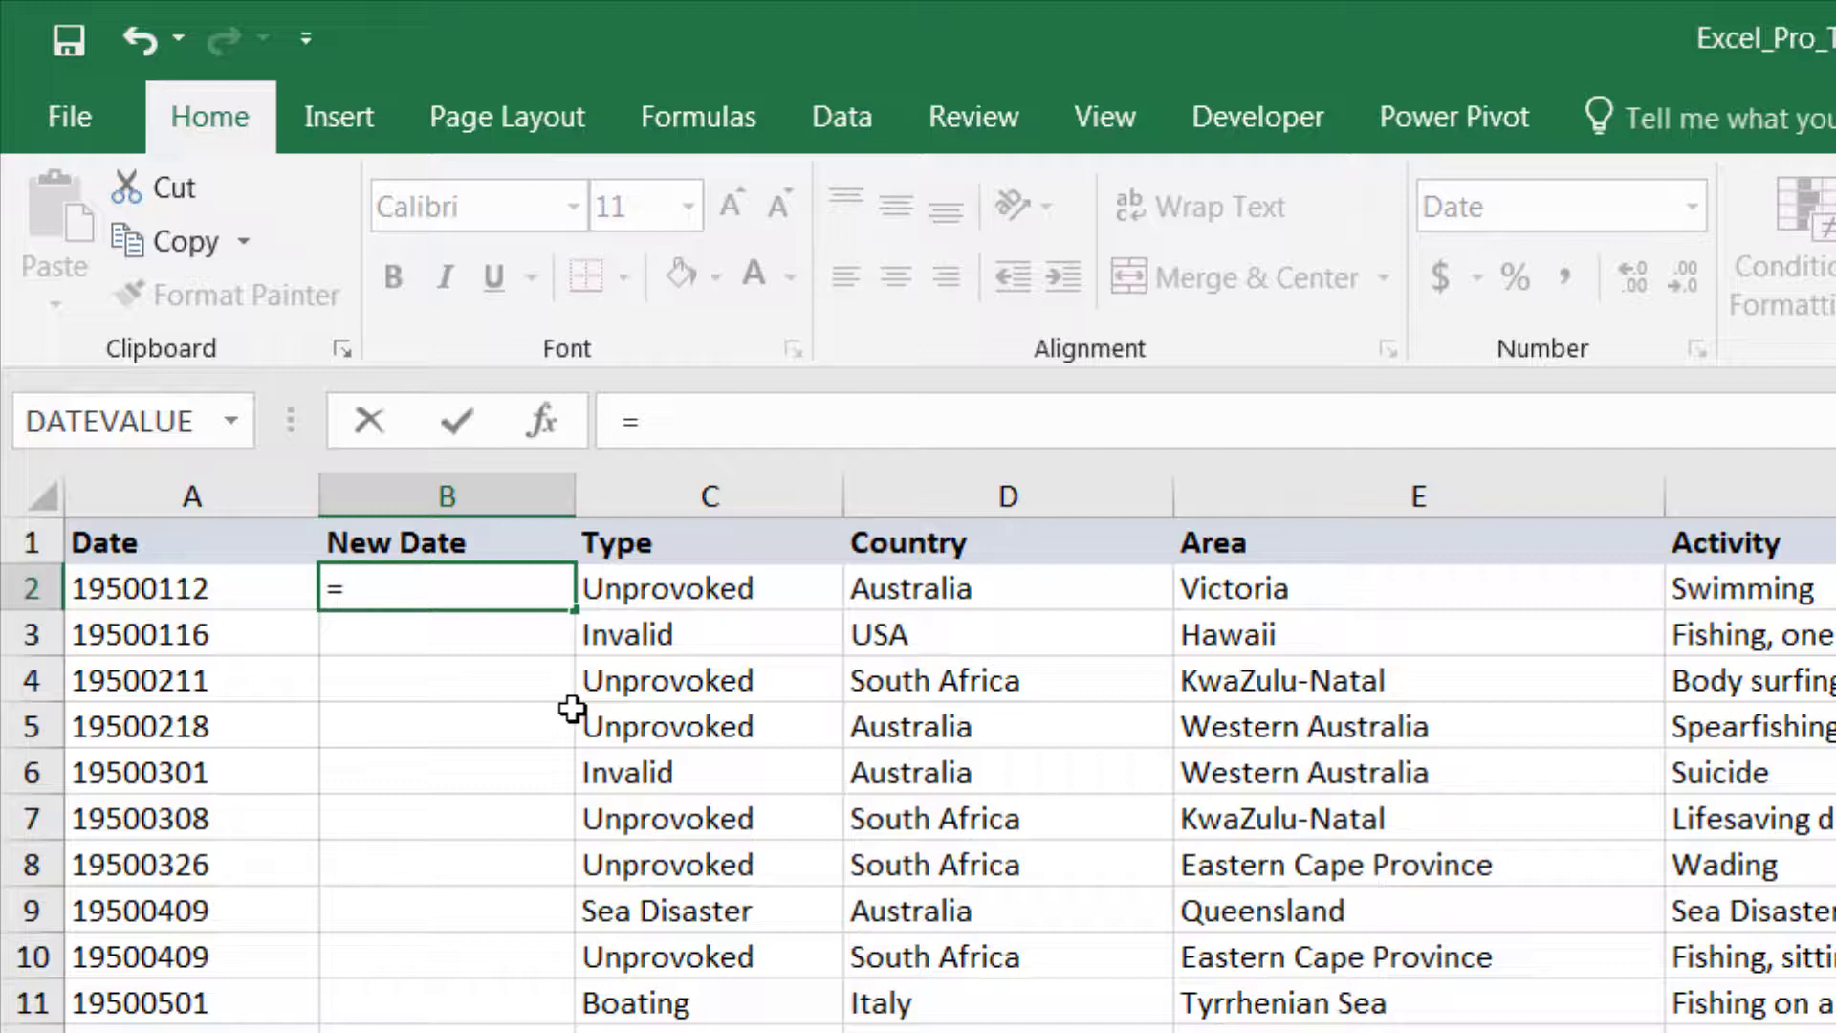
Enter =MID(A2,5,2) in B2 to extract the month 01 from 19500112.
{"action": "type", "text": "MID("}
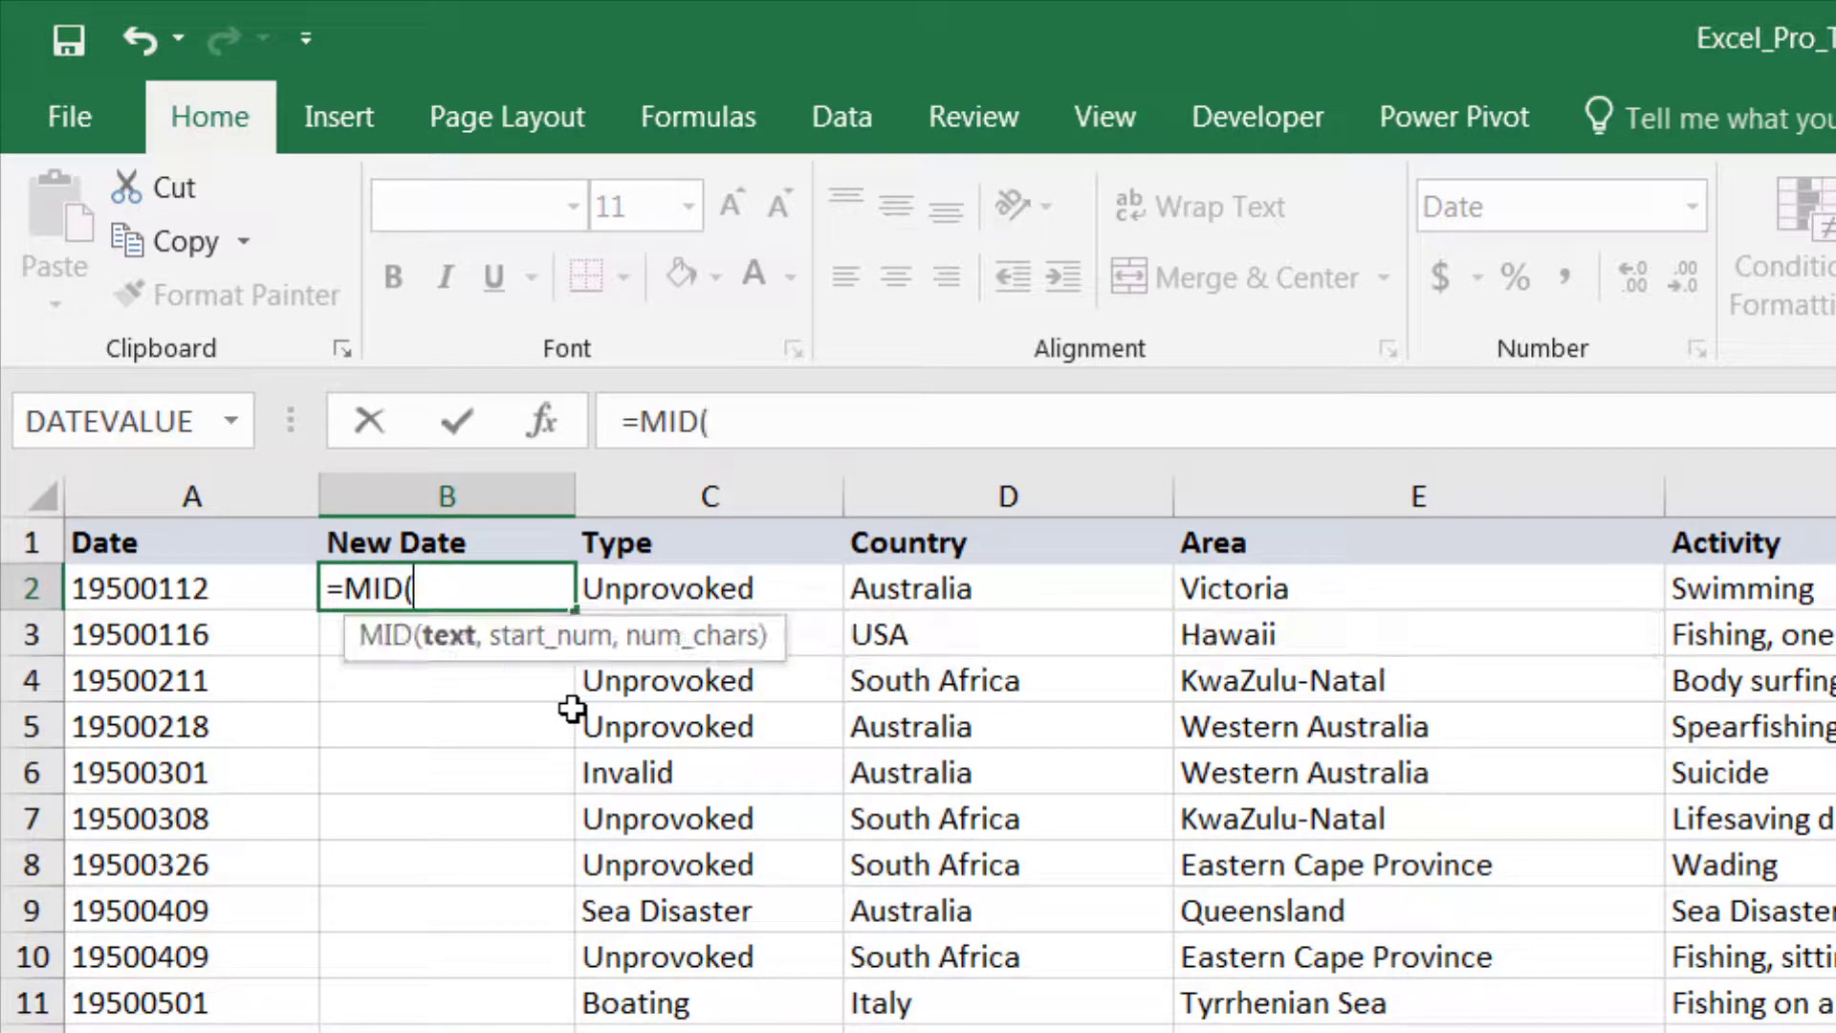
{"action": "left_click", "coordinate": [141, 589]}
{"action": "type", "text": ","}
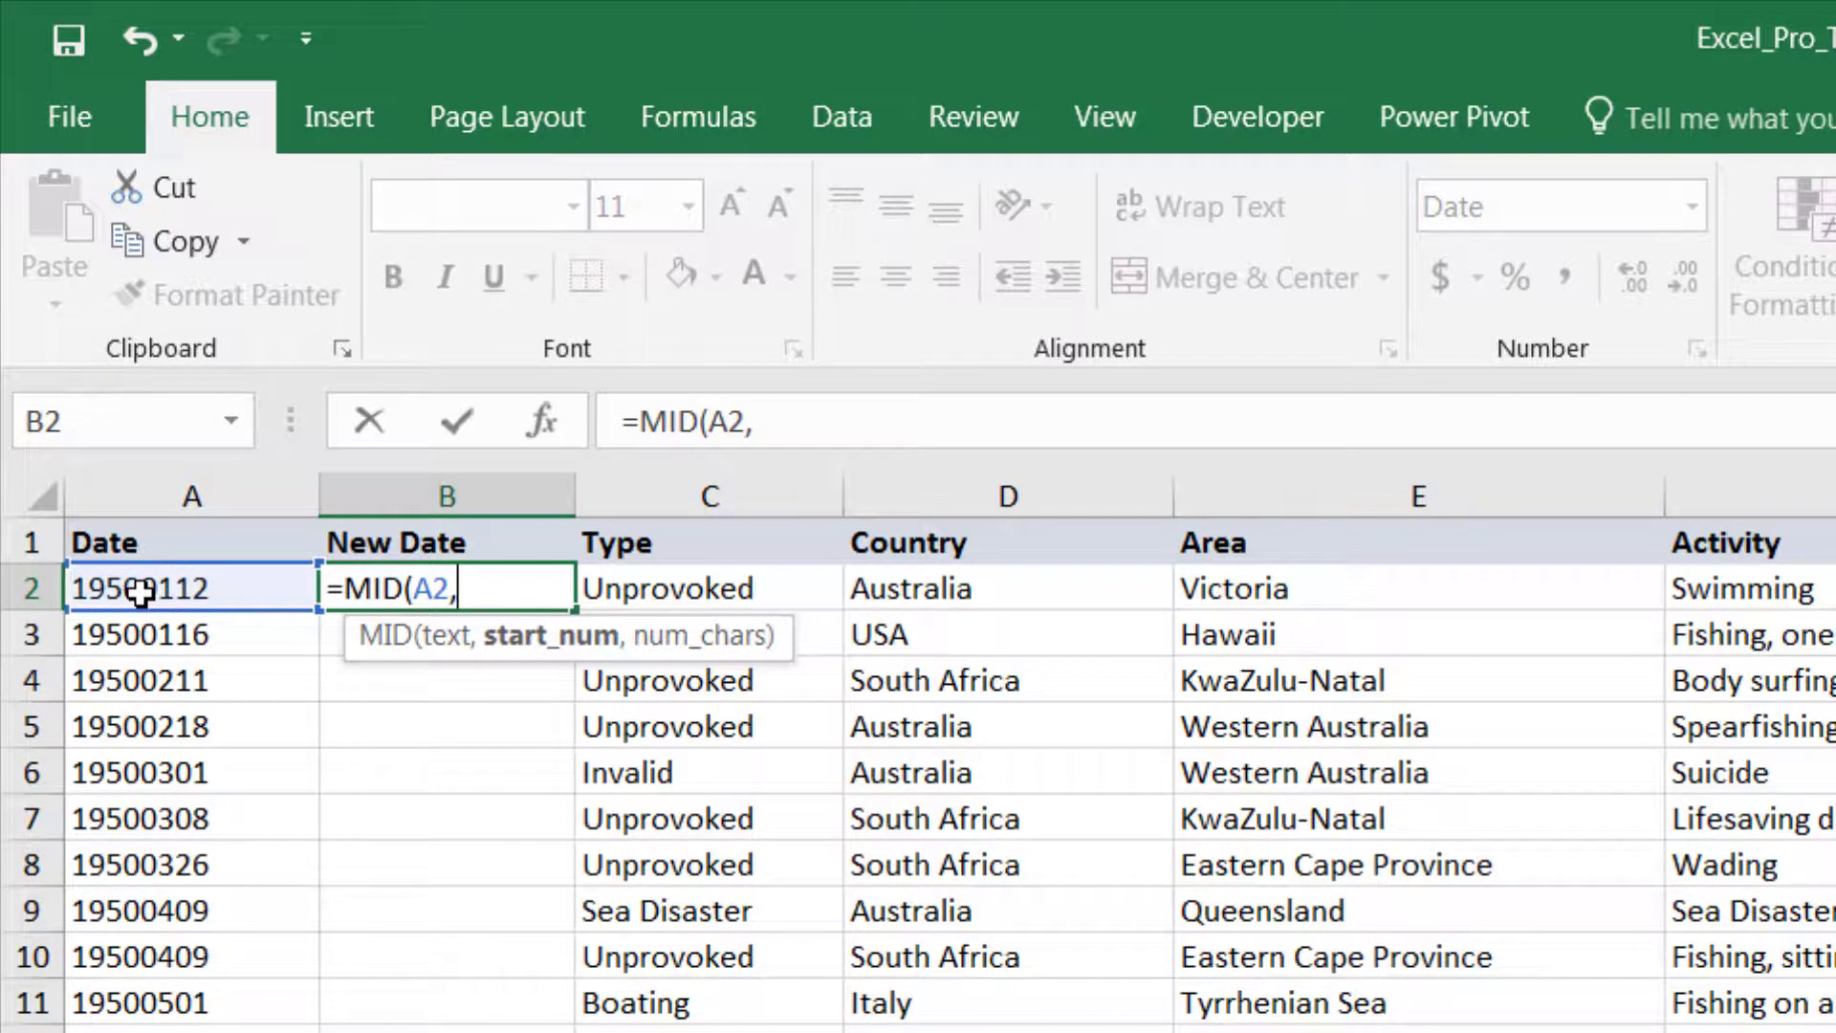
{"action": "type", "text": "5,"}
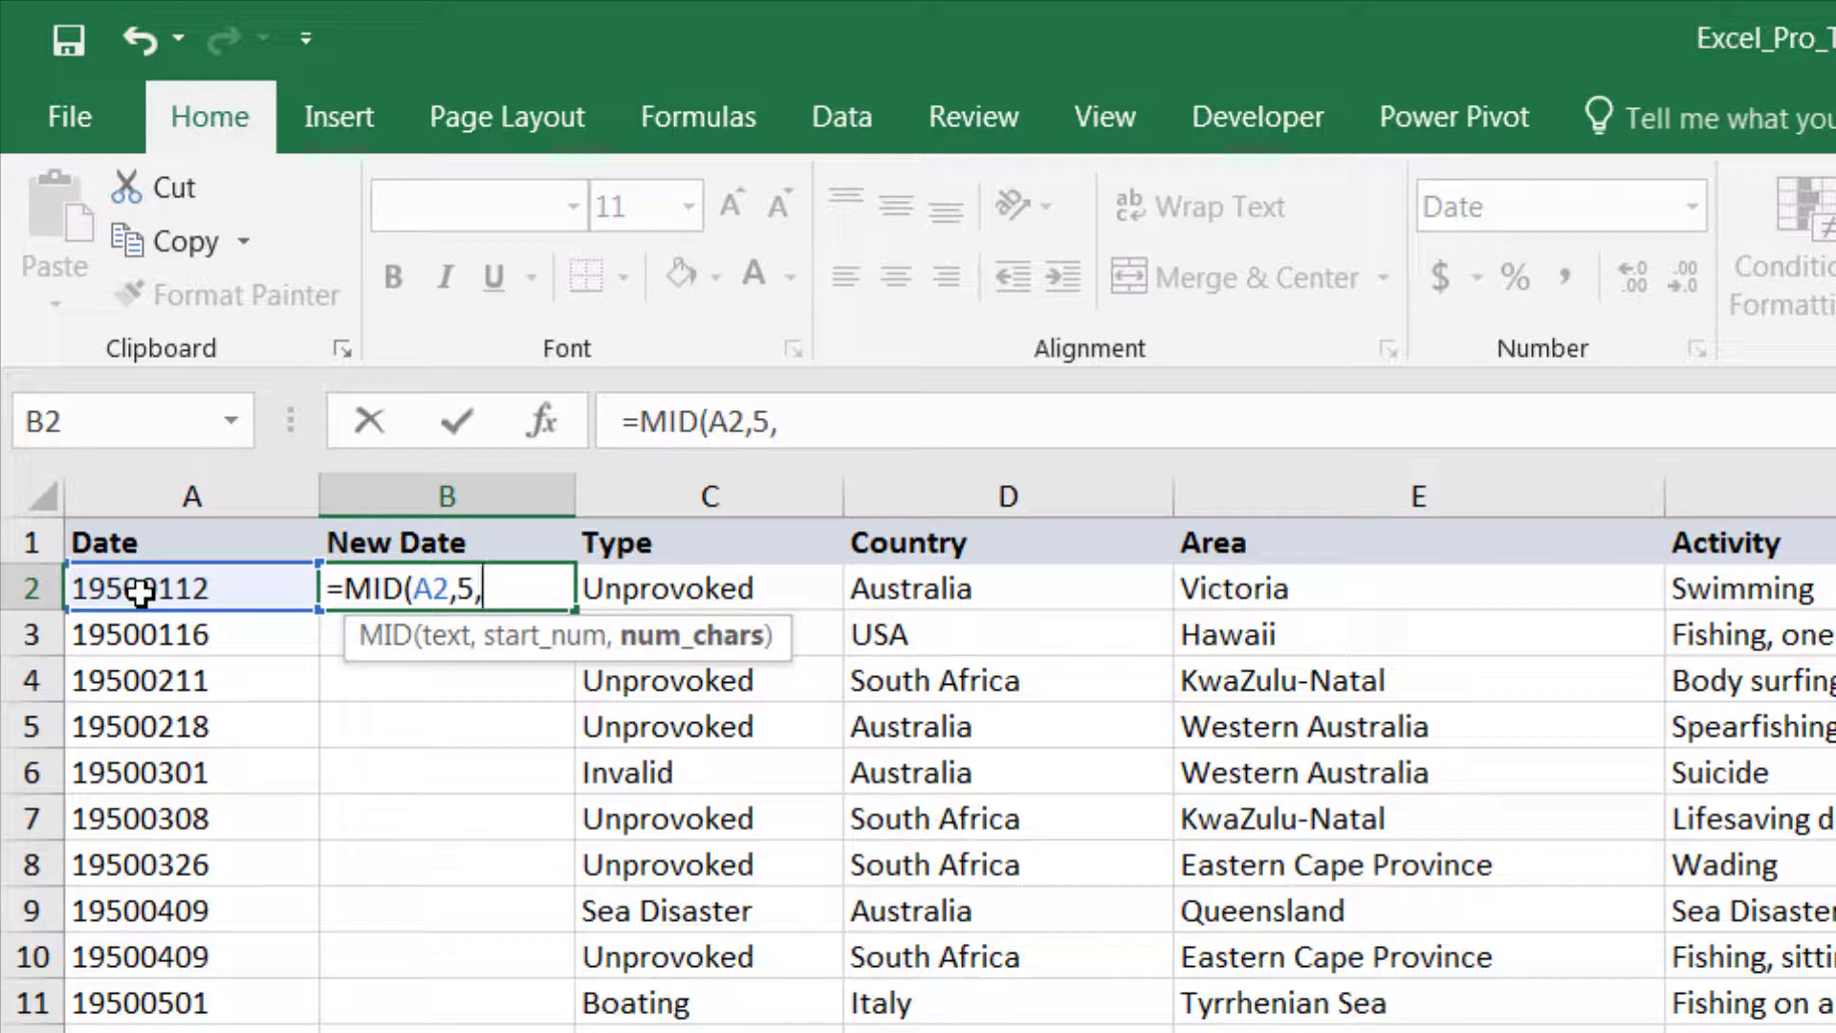
{"action": "type", "text": "2)"}
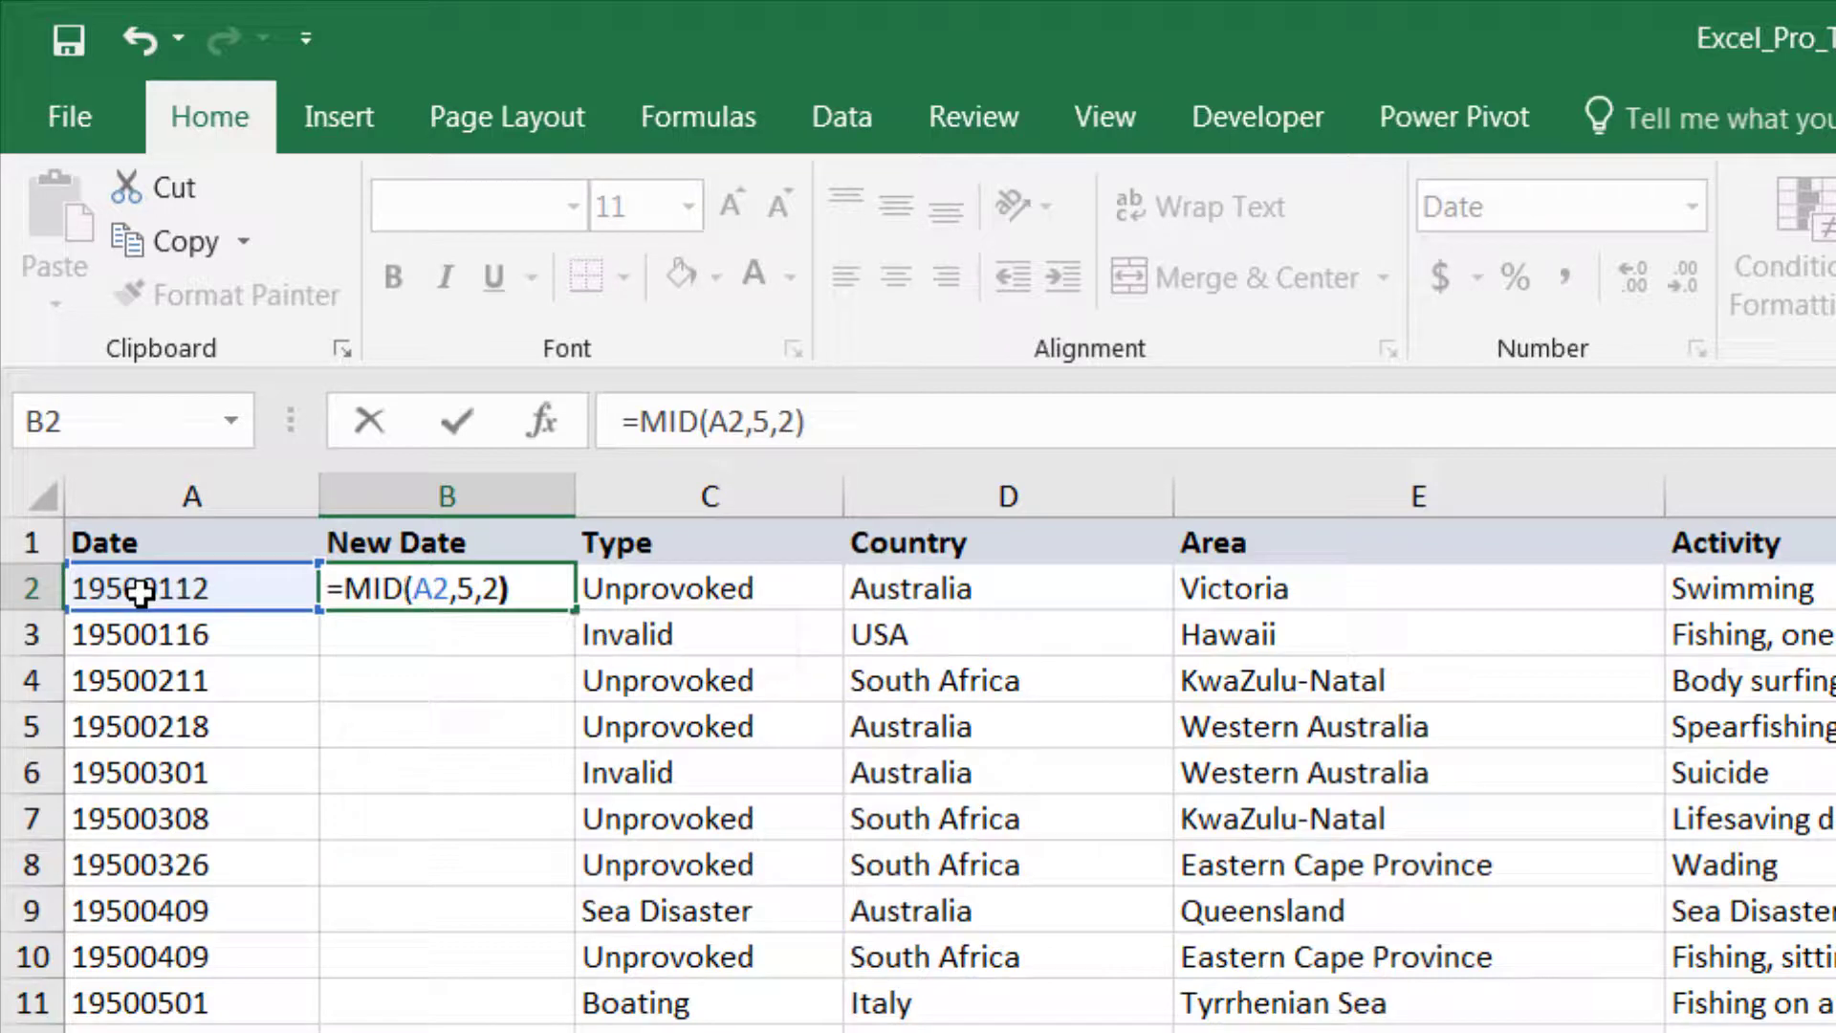
{"action": "key", "text": "Return"}
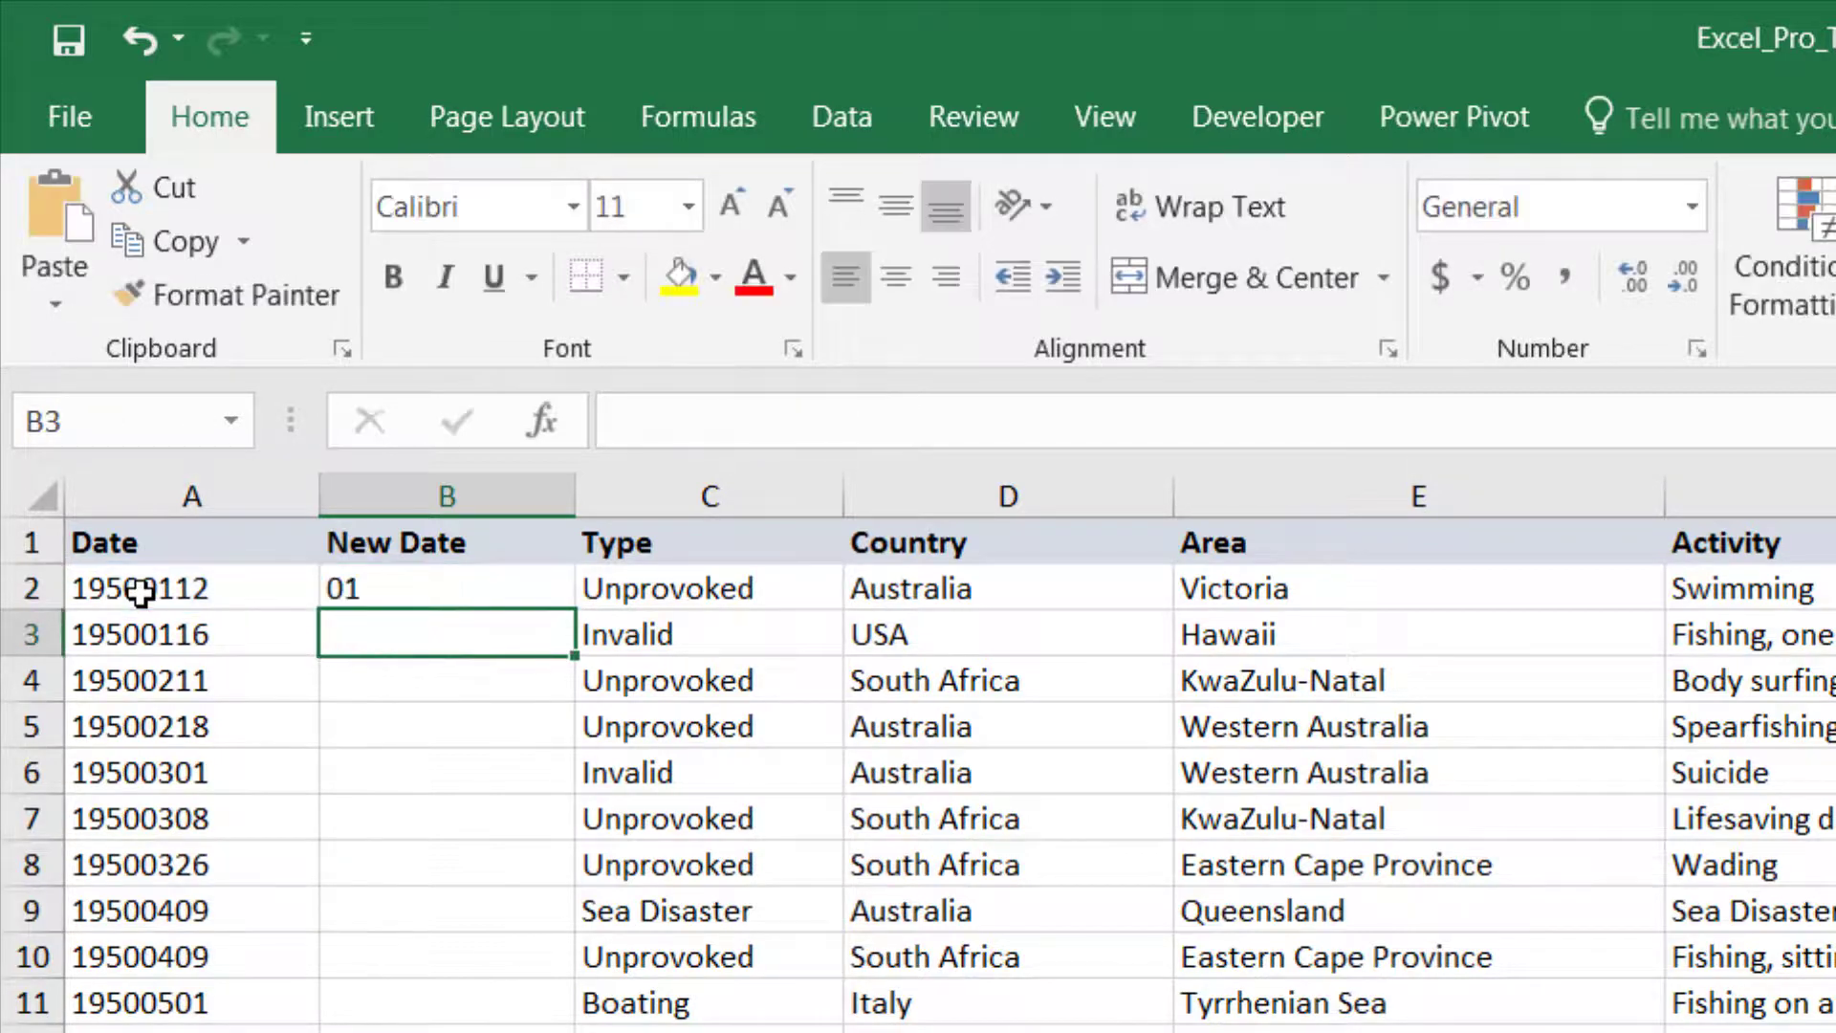
{"action": "left_click", "coordinate": [469, 581]}
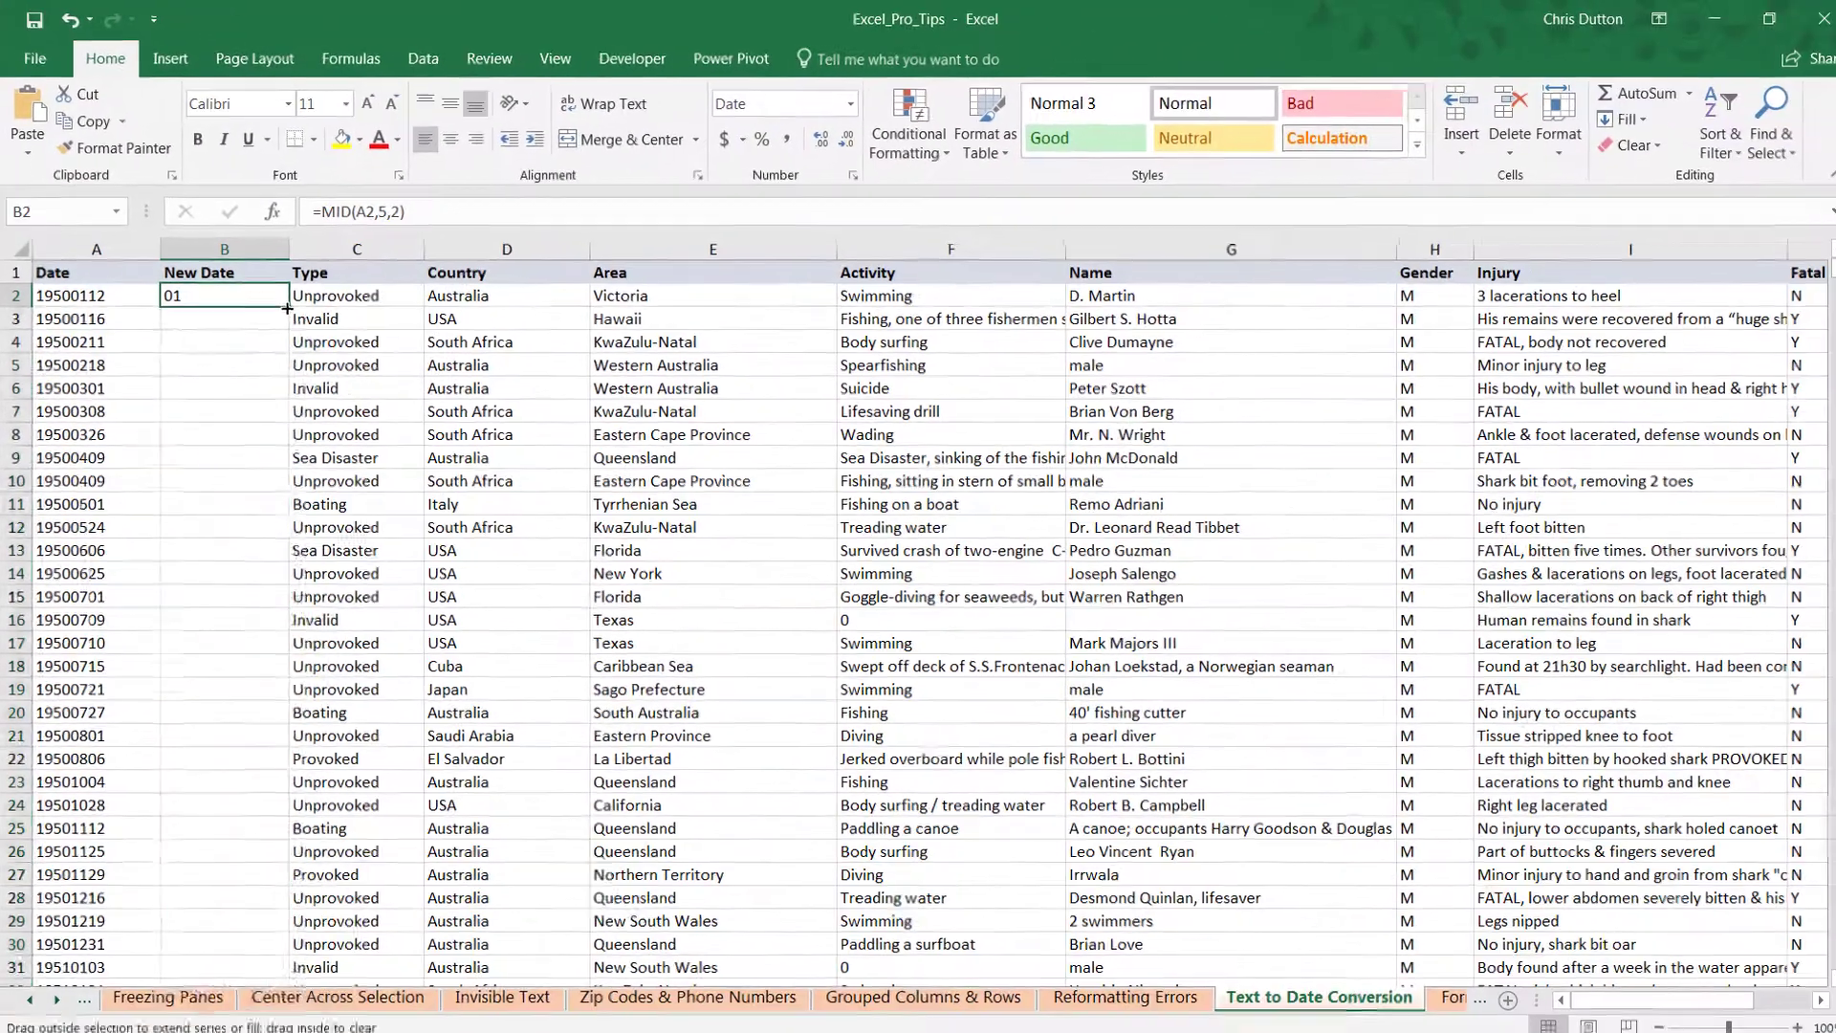
Fill =MID(A2,5,2) down column B and check the months 01, 02, 03 below.
{"action": "double_click", "coordinate": [574, 611]}
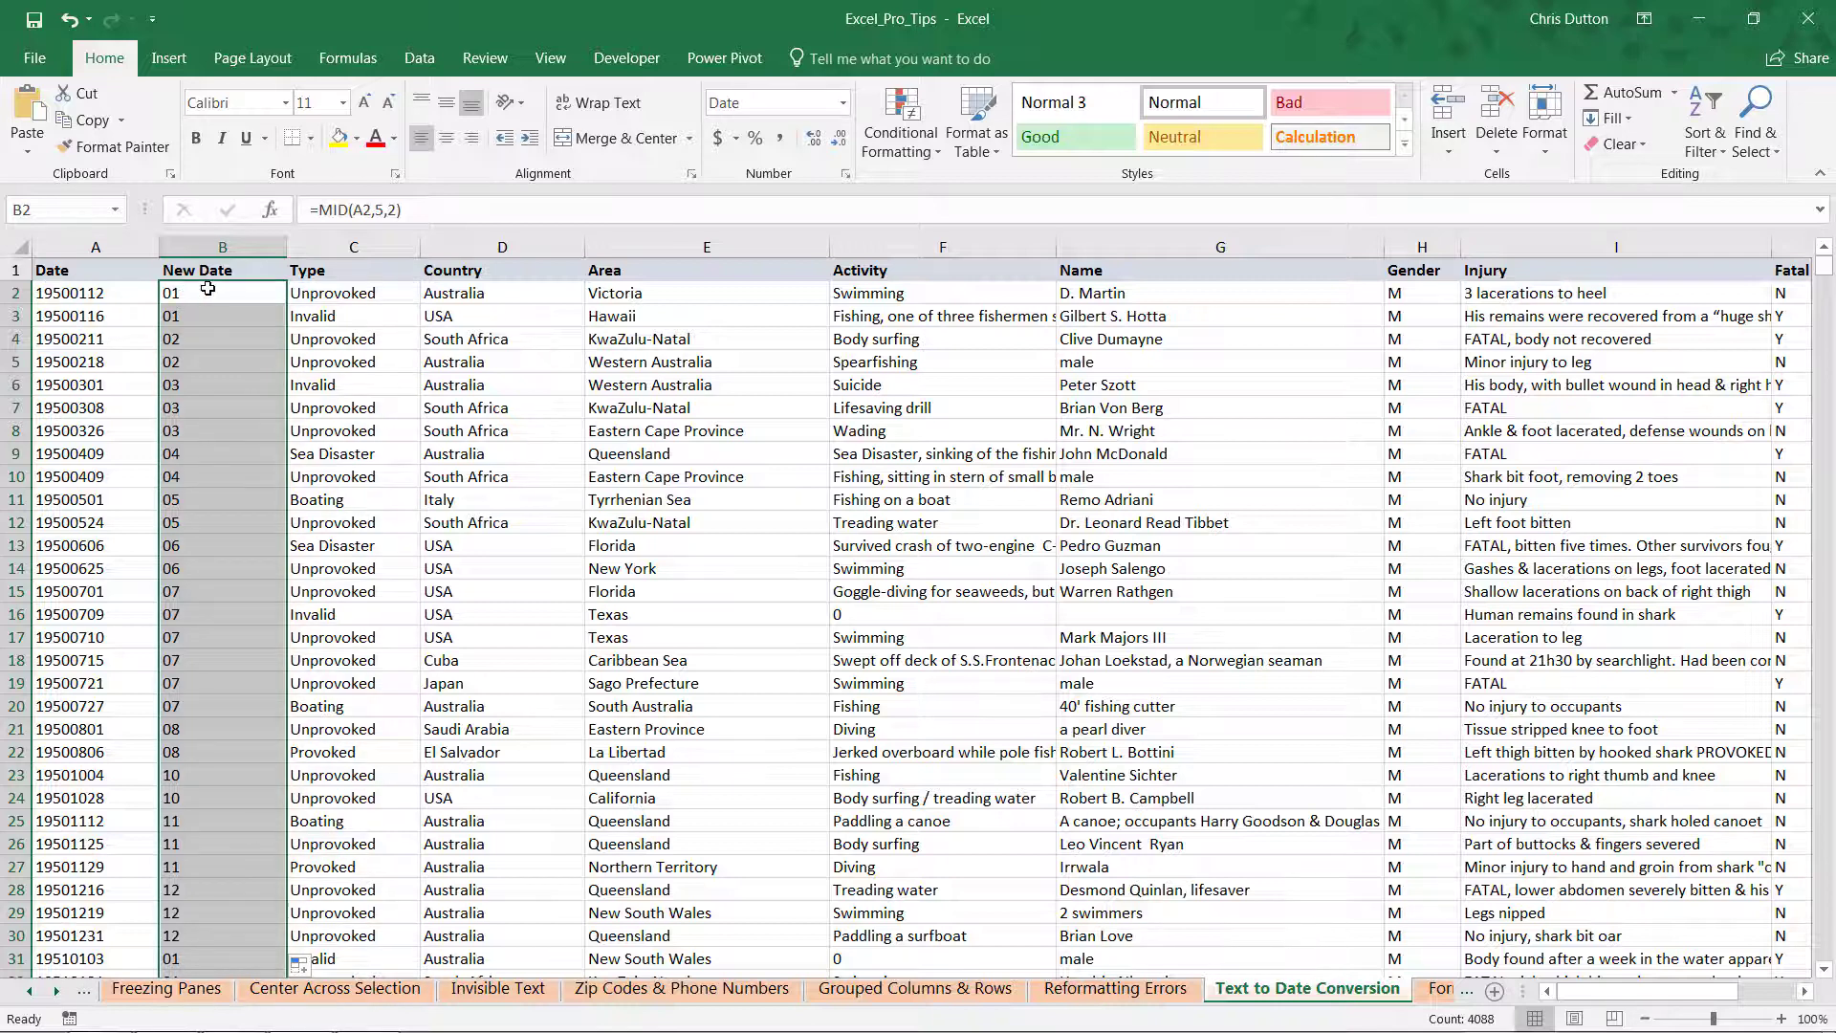
{"action": "scroll", "coordinate": [216, 364], "scroll_direction": "down", "scroll_amount": 1}
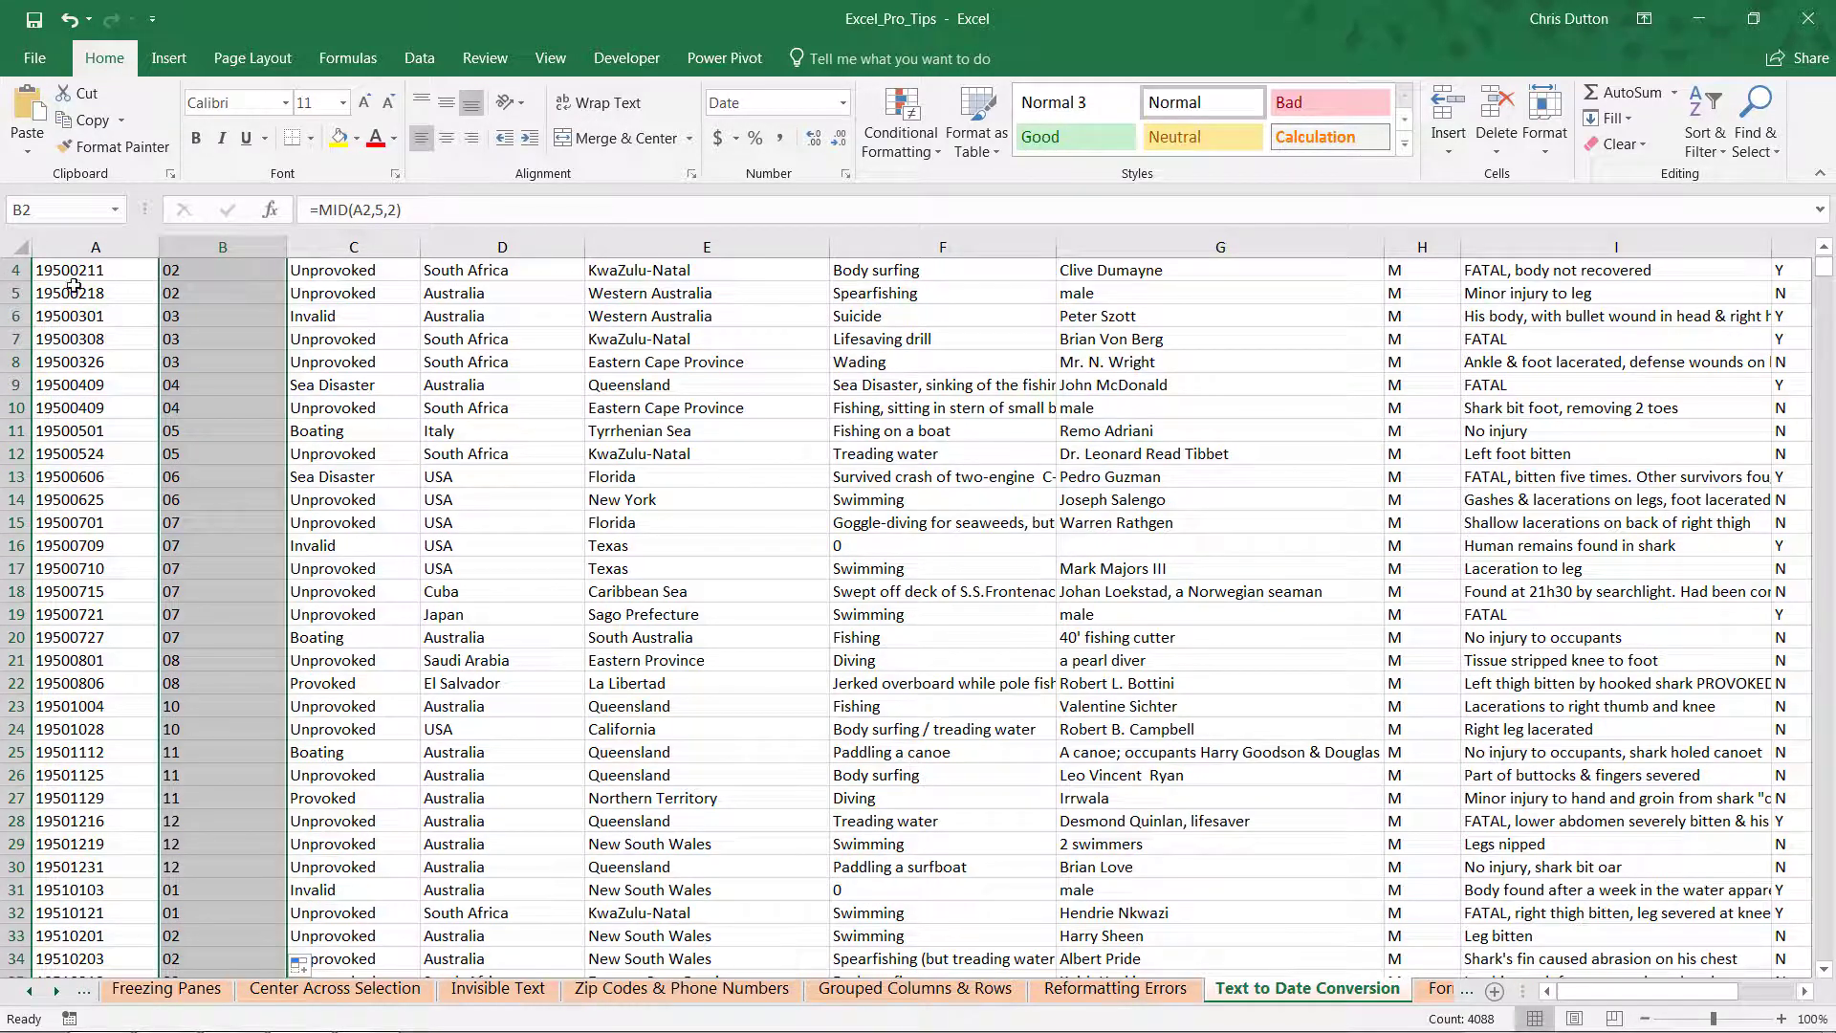
{"action": "scroll", "coordinate": [79, 470], "scroll_direction": "down", "scroll_amount": 8}
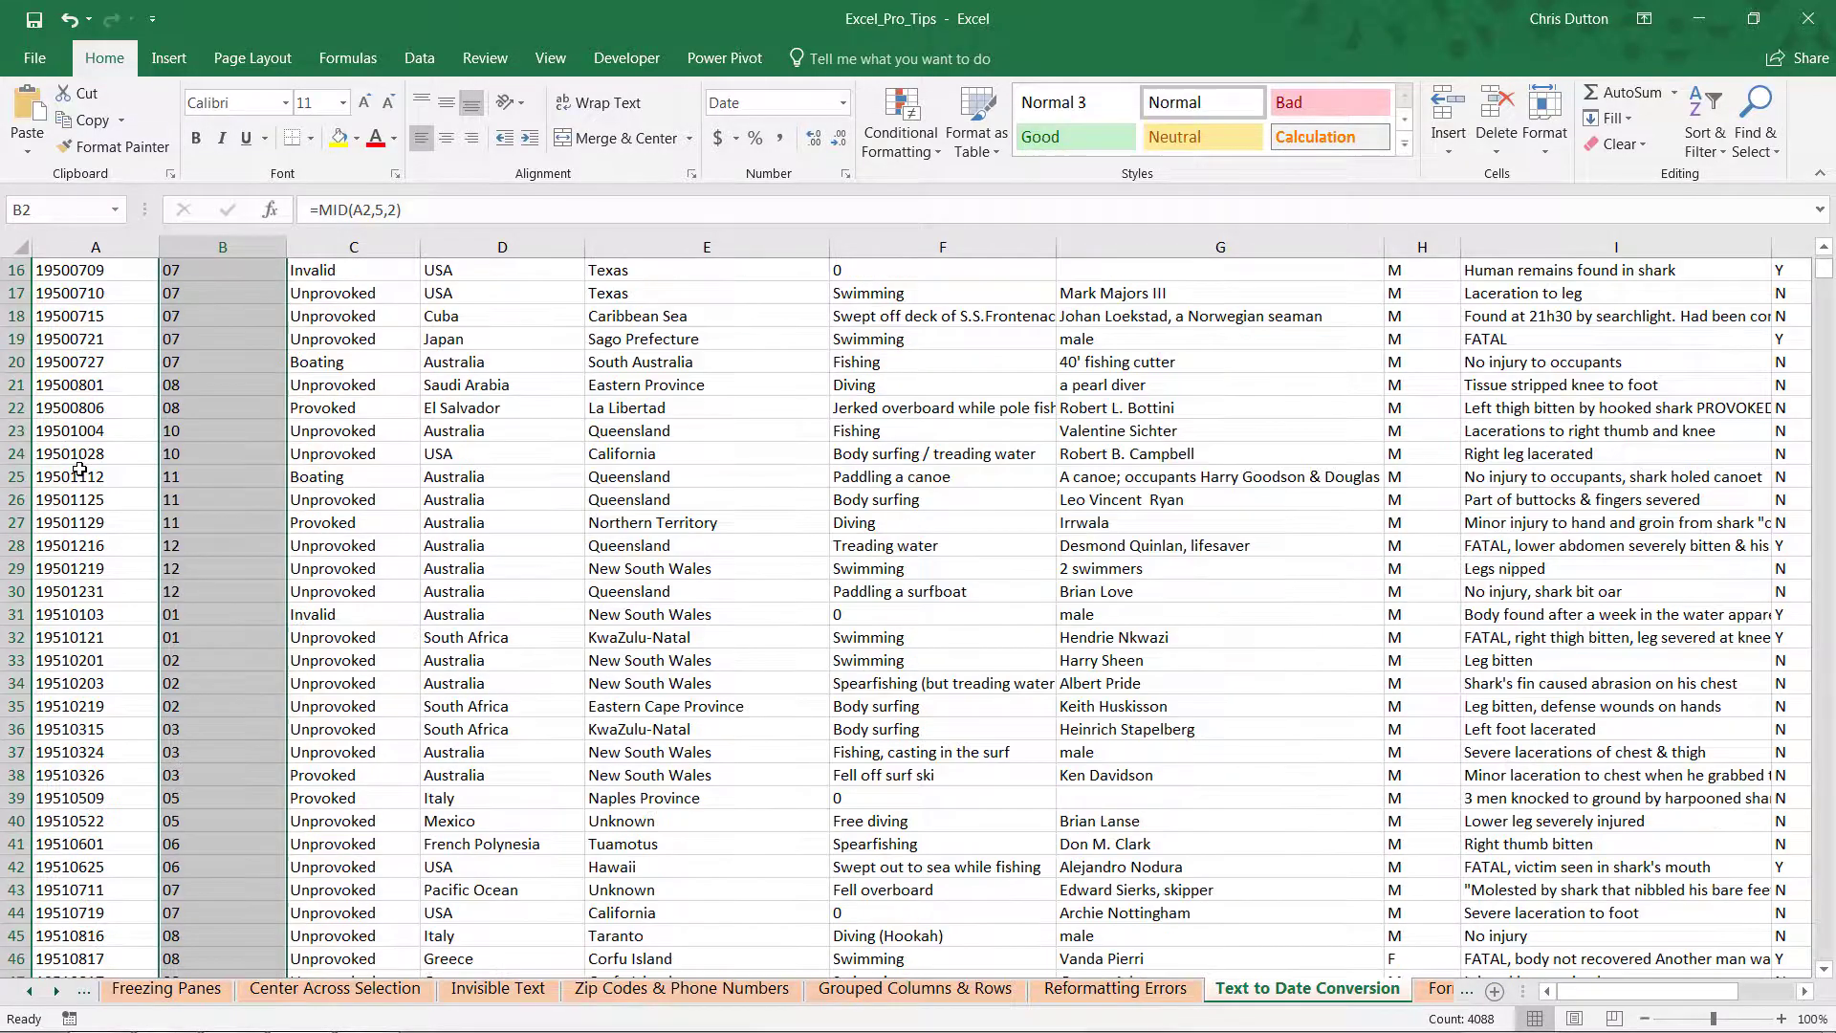
{"action": "scroll", "coordinate": [79, 470], "scroll_direction": "down", "scroll_amount": 9}
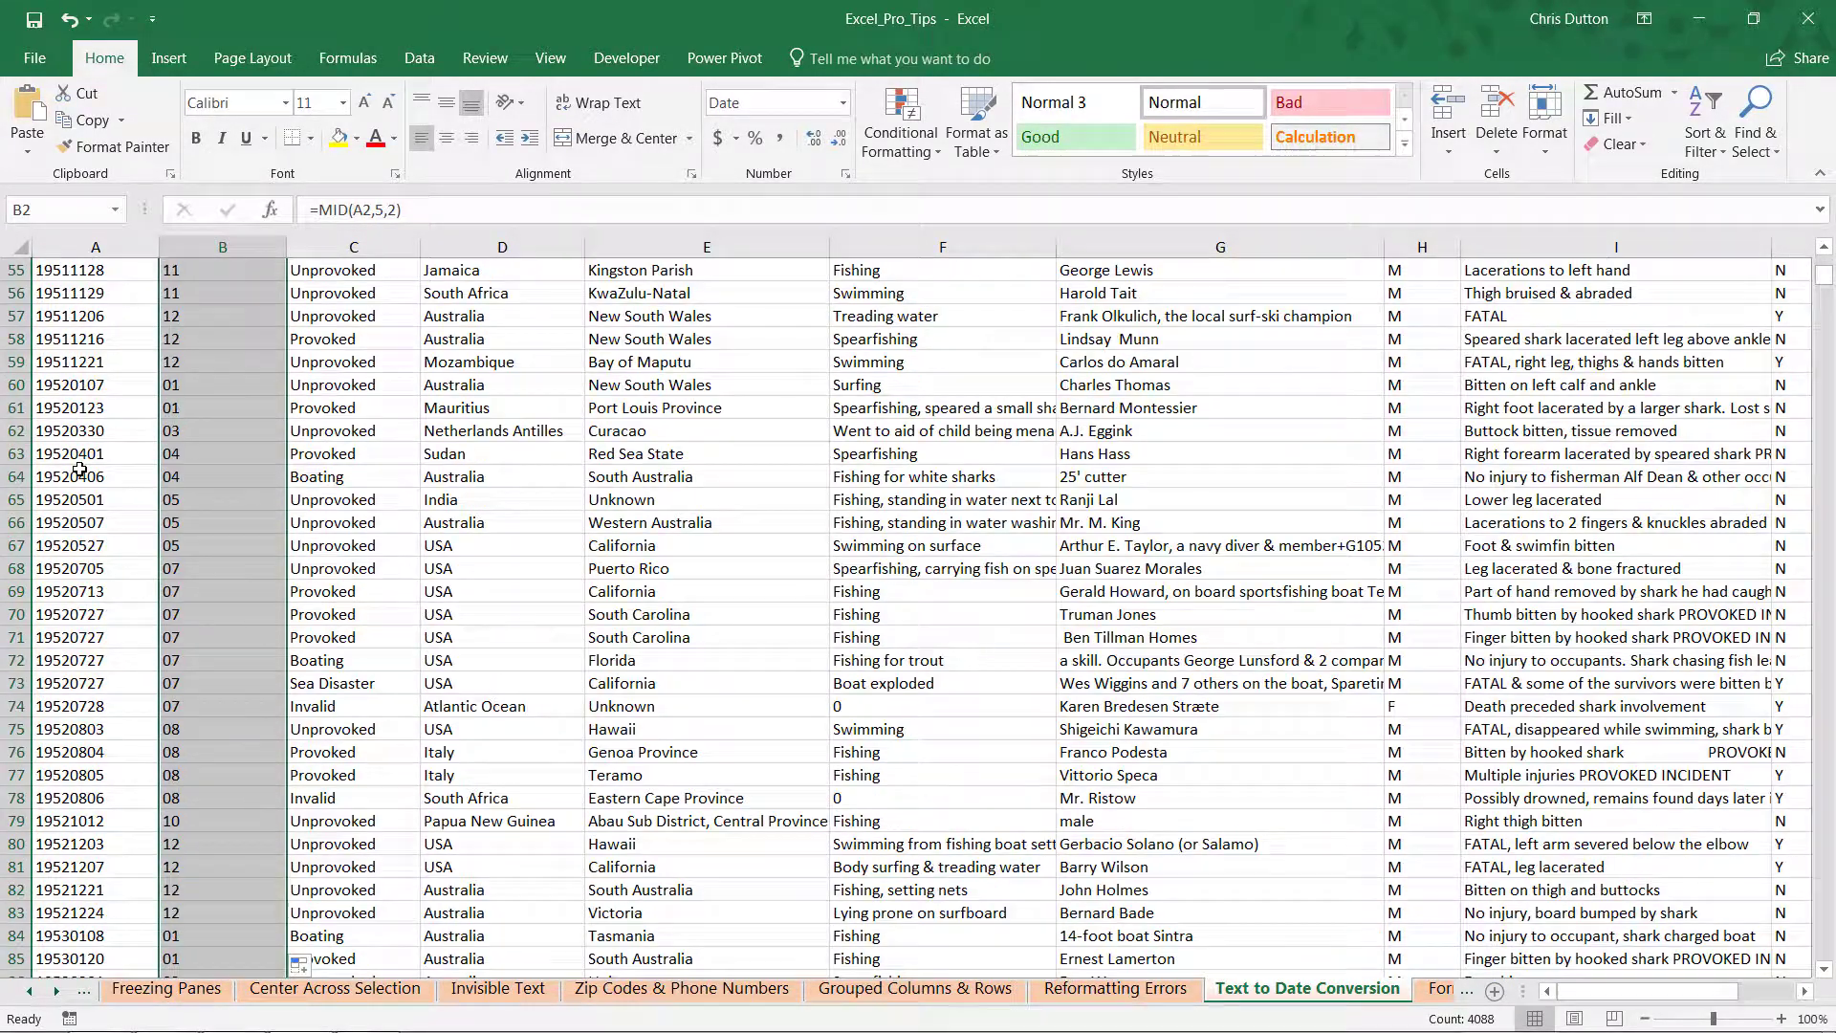
{"action": "scroll", "coordinate": [193, 471], "scroll_direction": "up", "scroll_amount": 18}
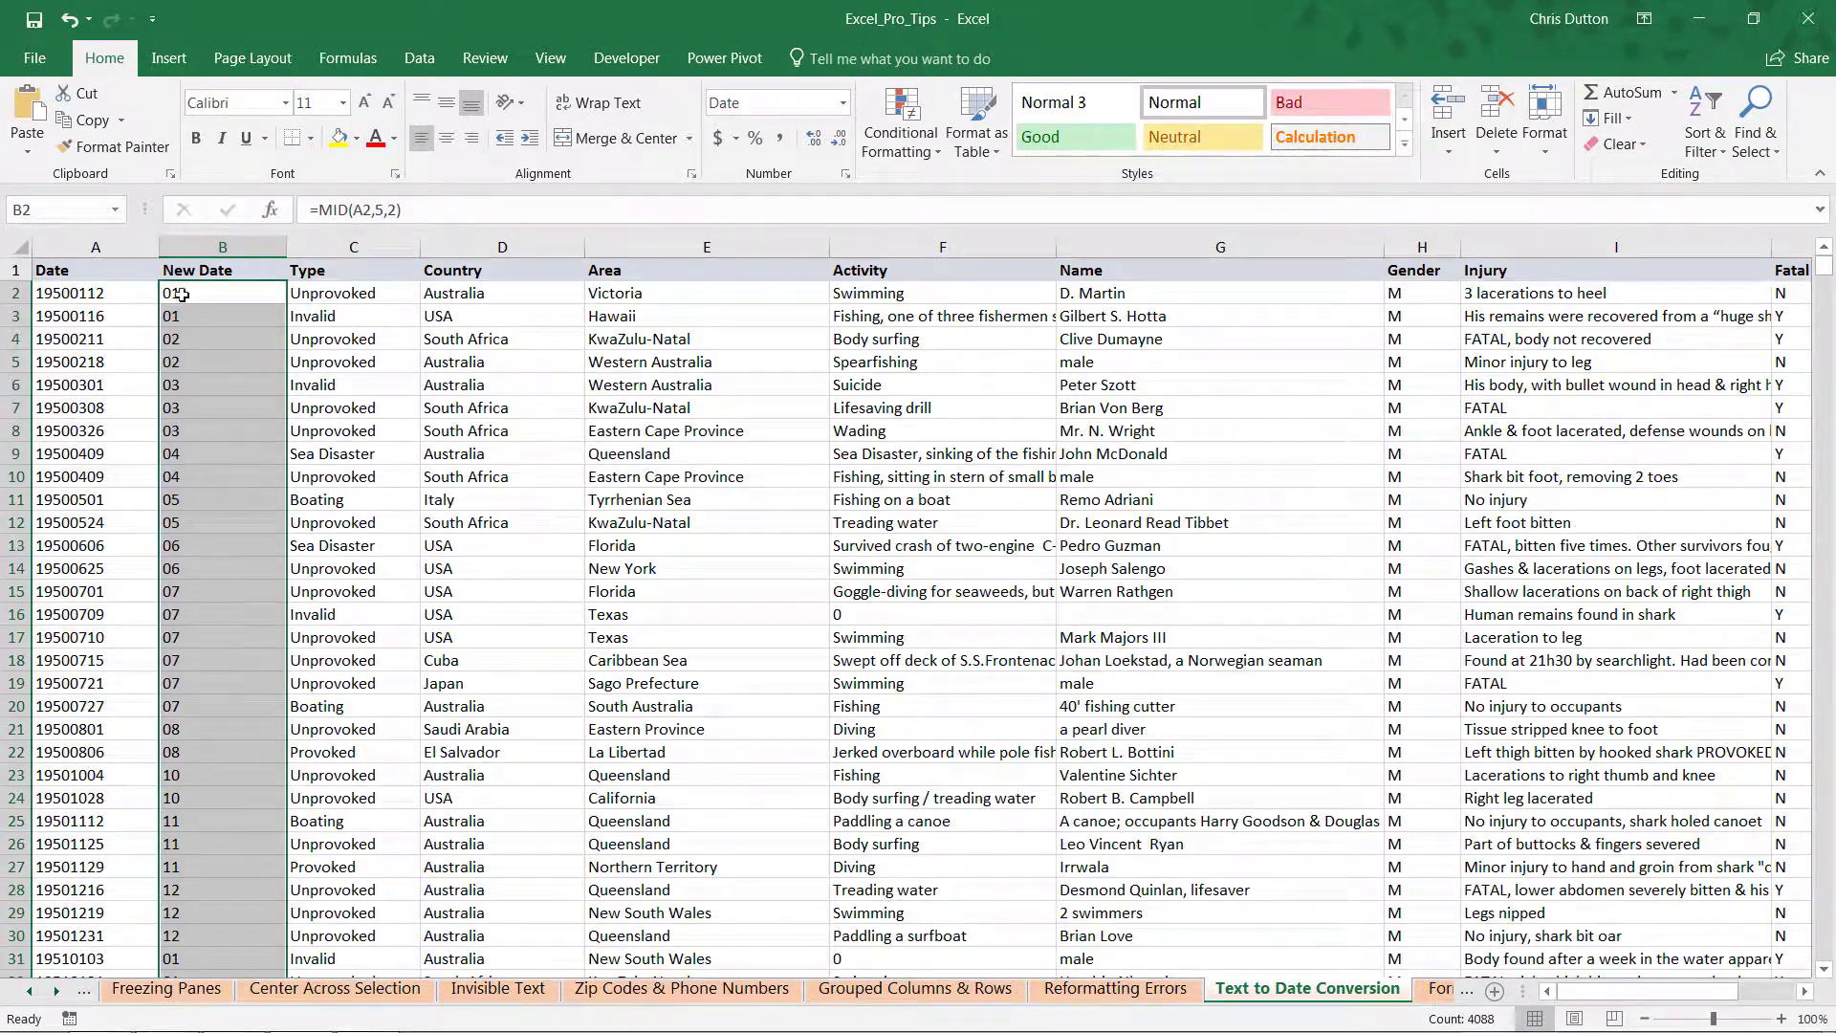
{"action": "left_click", "coordinate": [188, 285]}
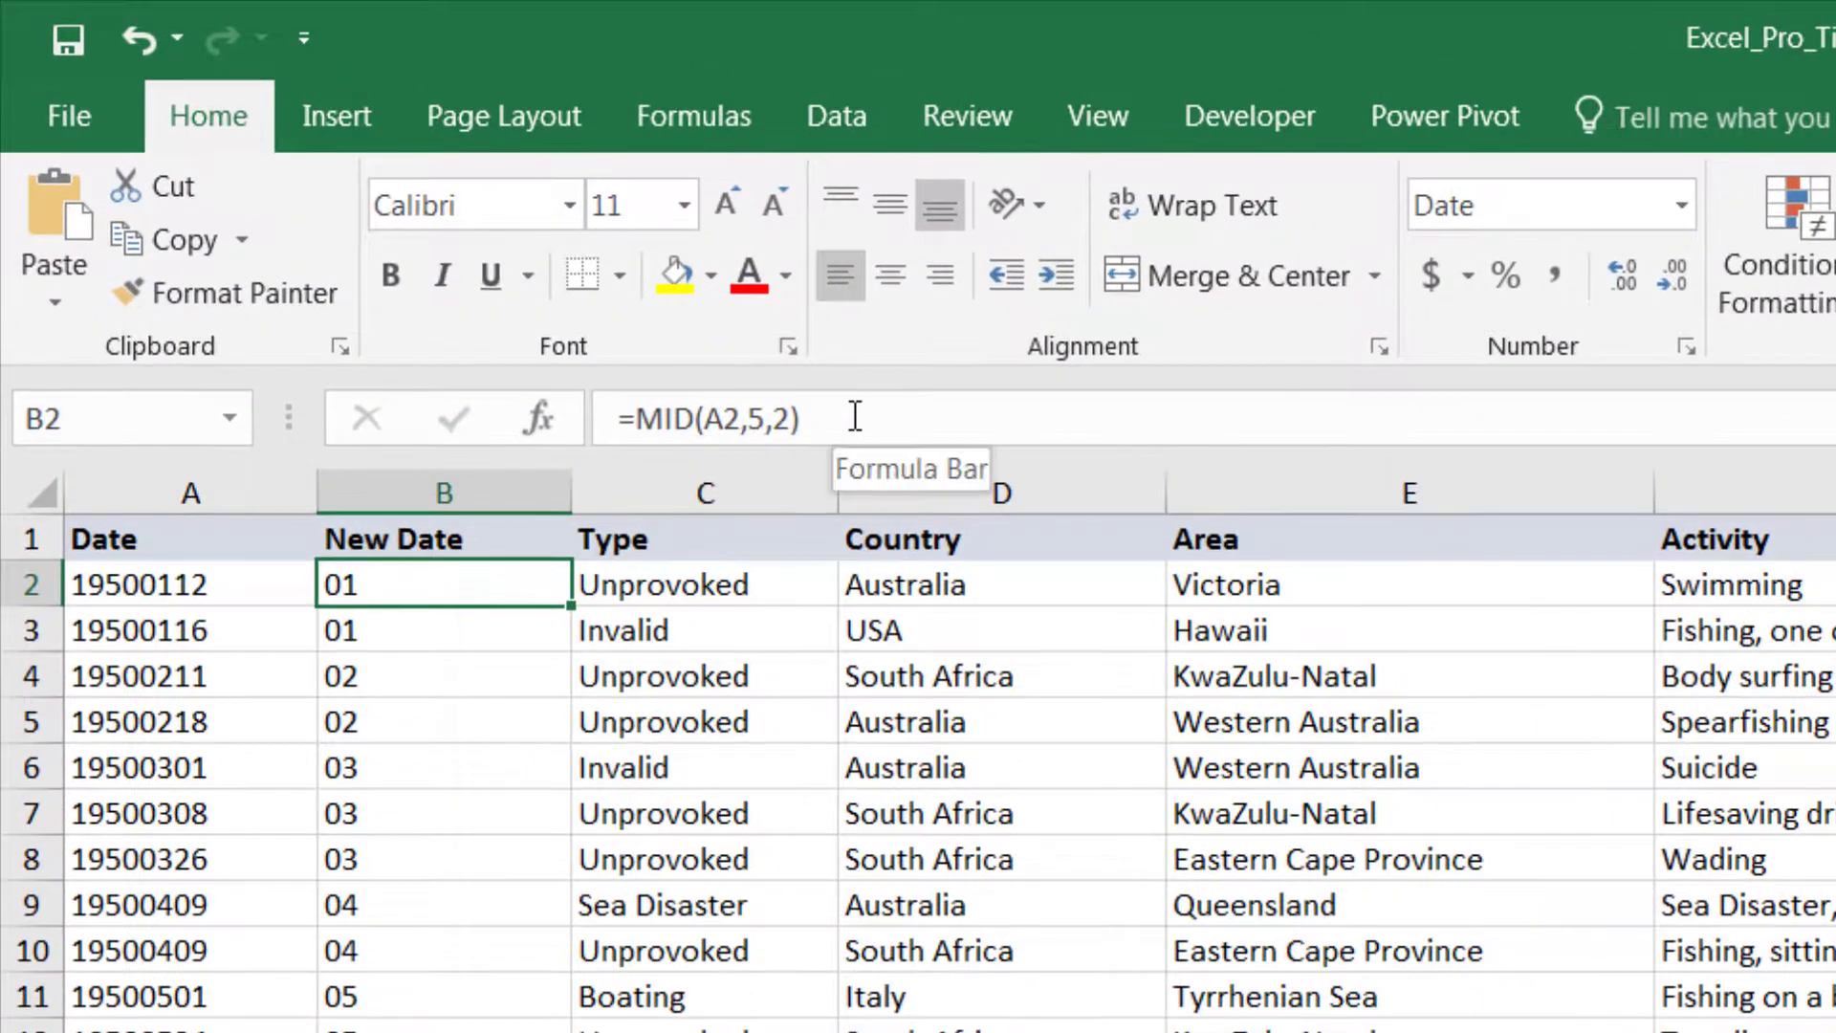
Extend B2 to =MID(A2,5,2)&"/"&RIGHT(A2,2) and fill it down, showing values like 01/12.
{"action": "left_click", "coordinate": [428, 209]}
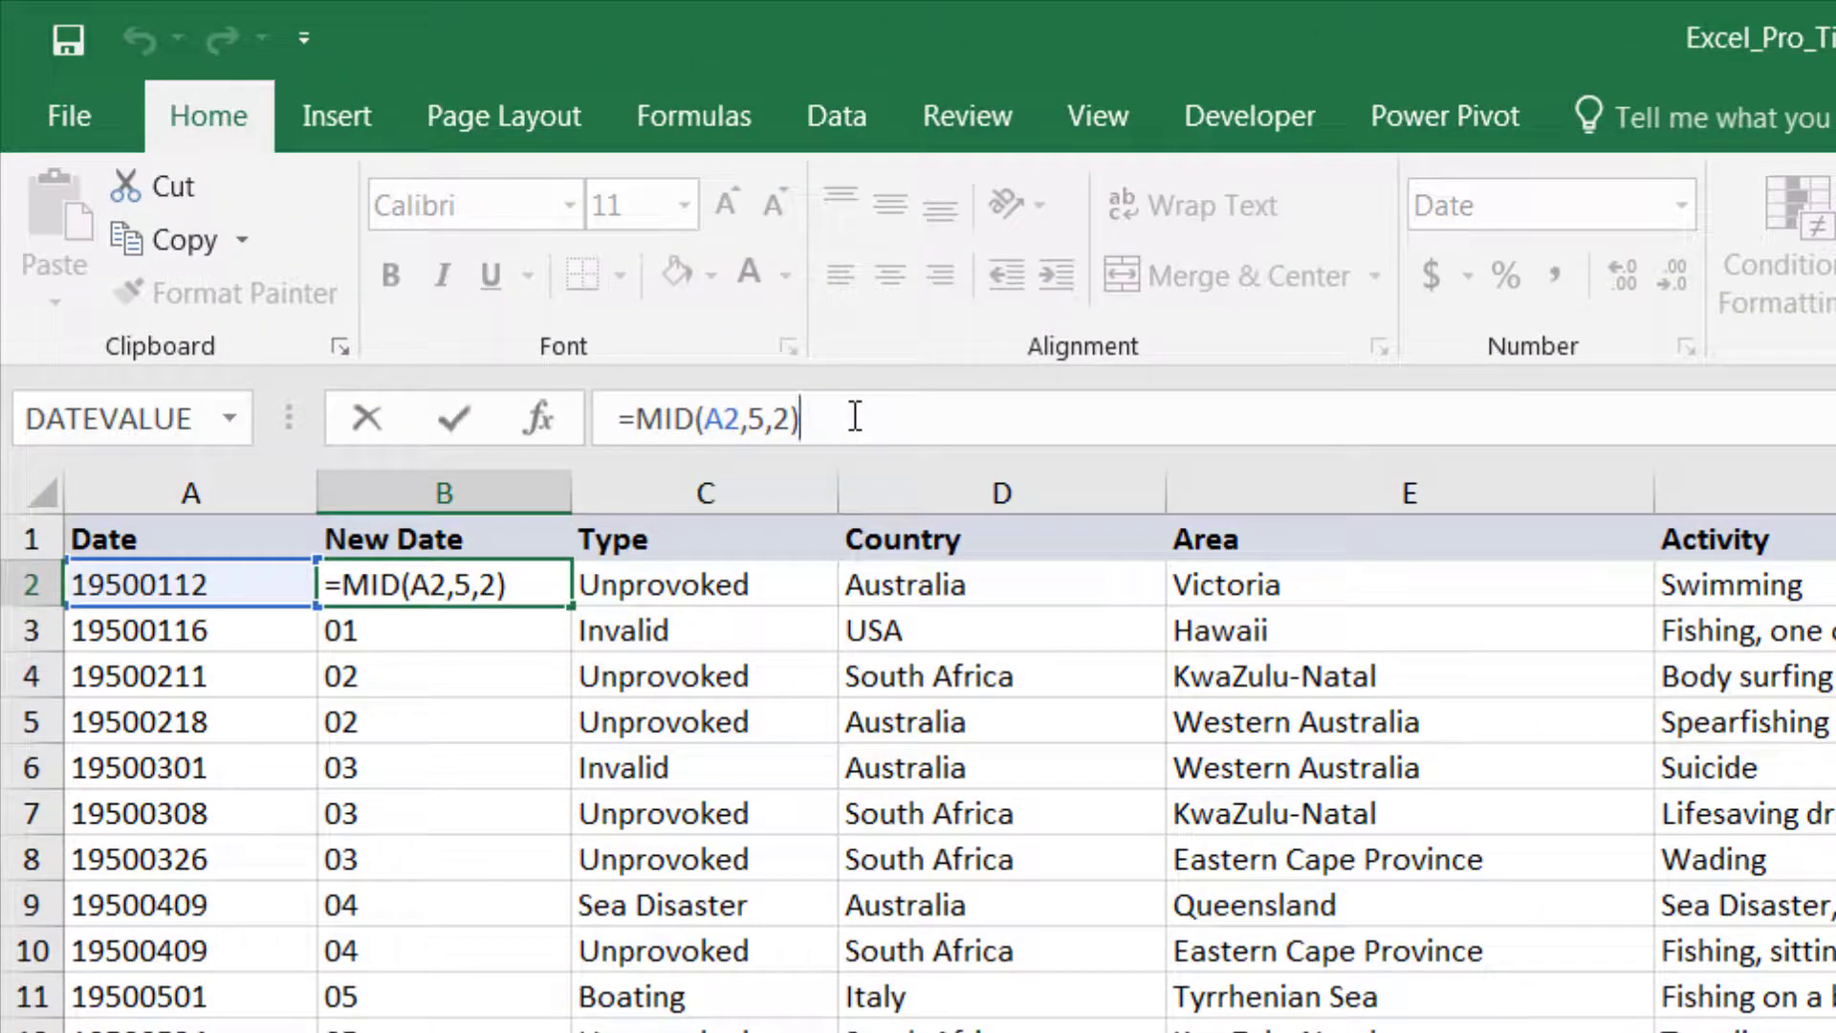
{"action": "type", "text": "&"}
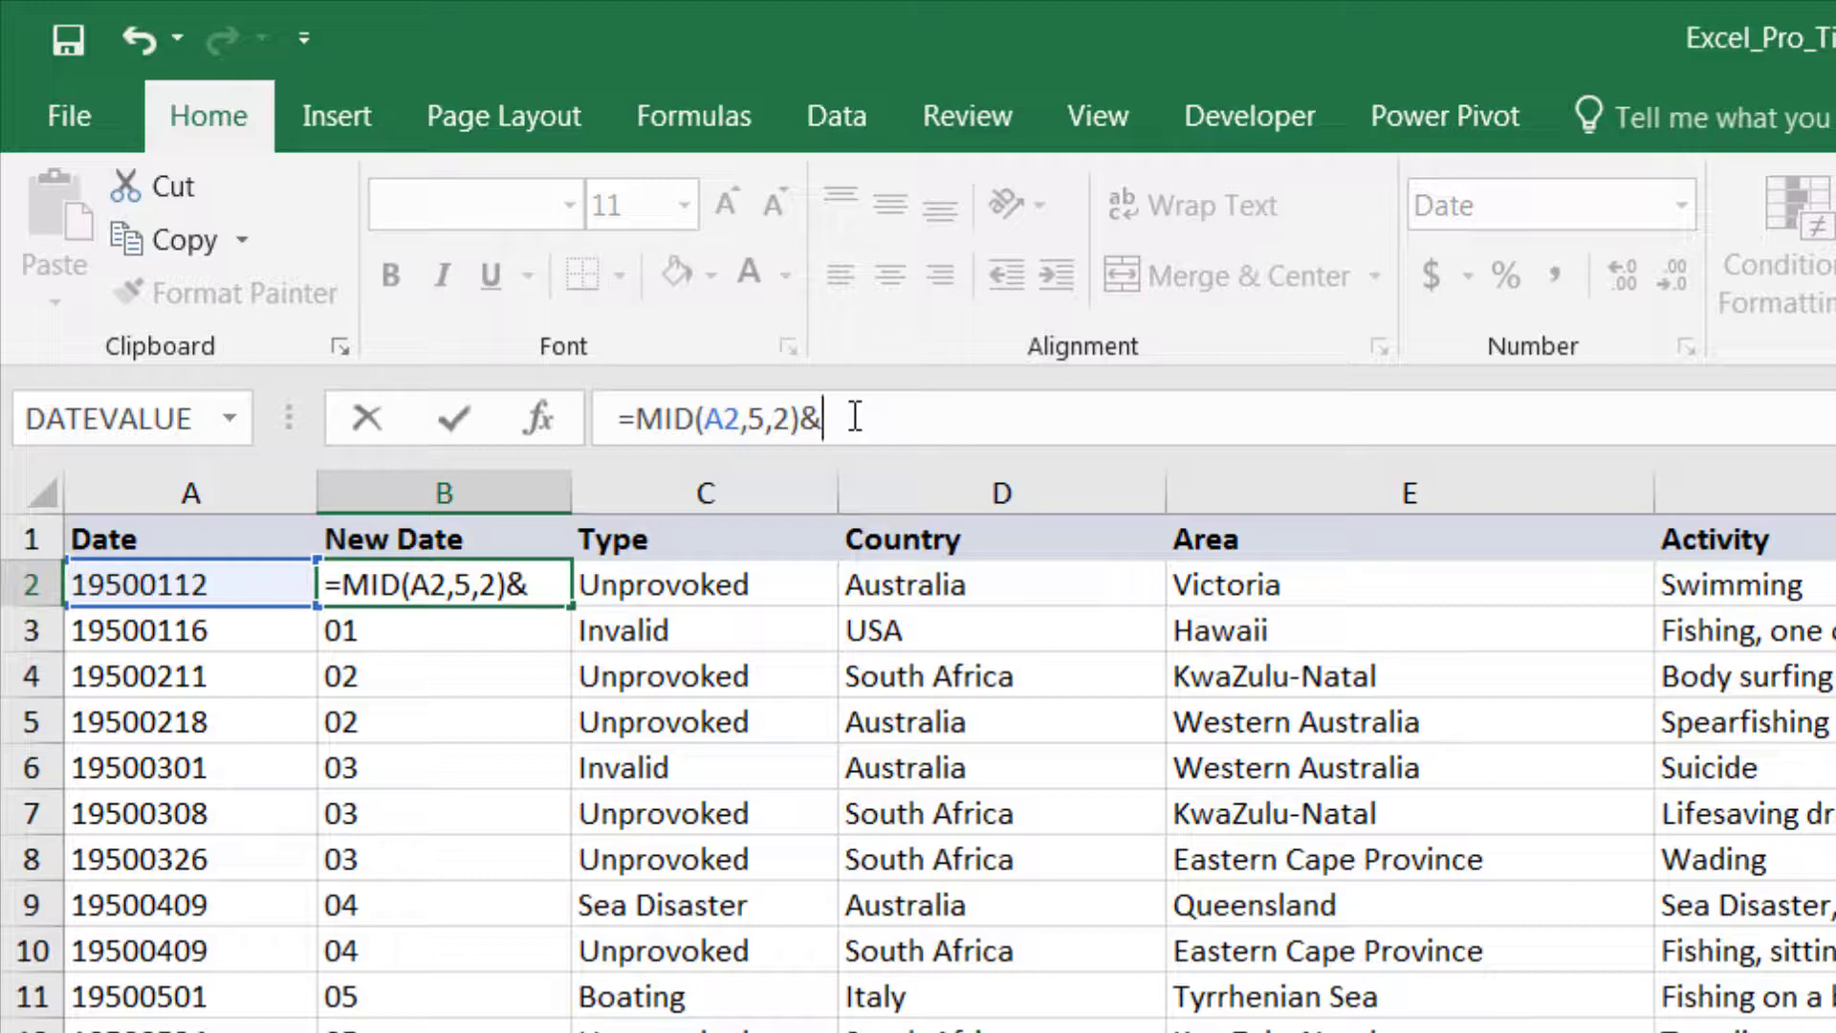
{"action": "type", "text": "\"/\"&"}
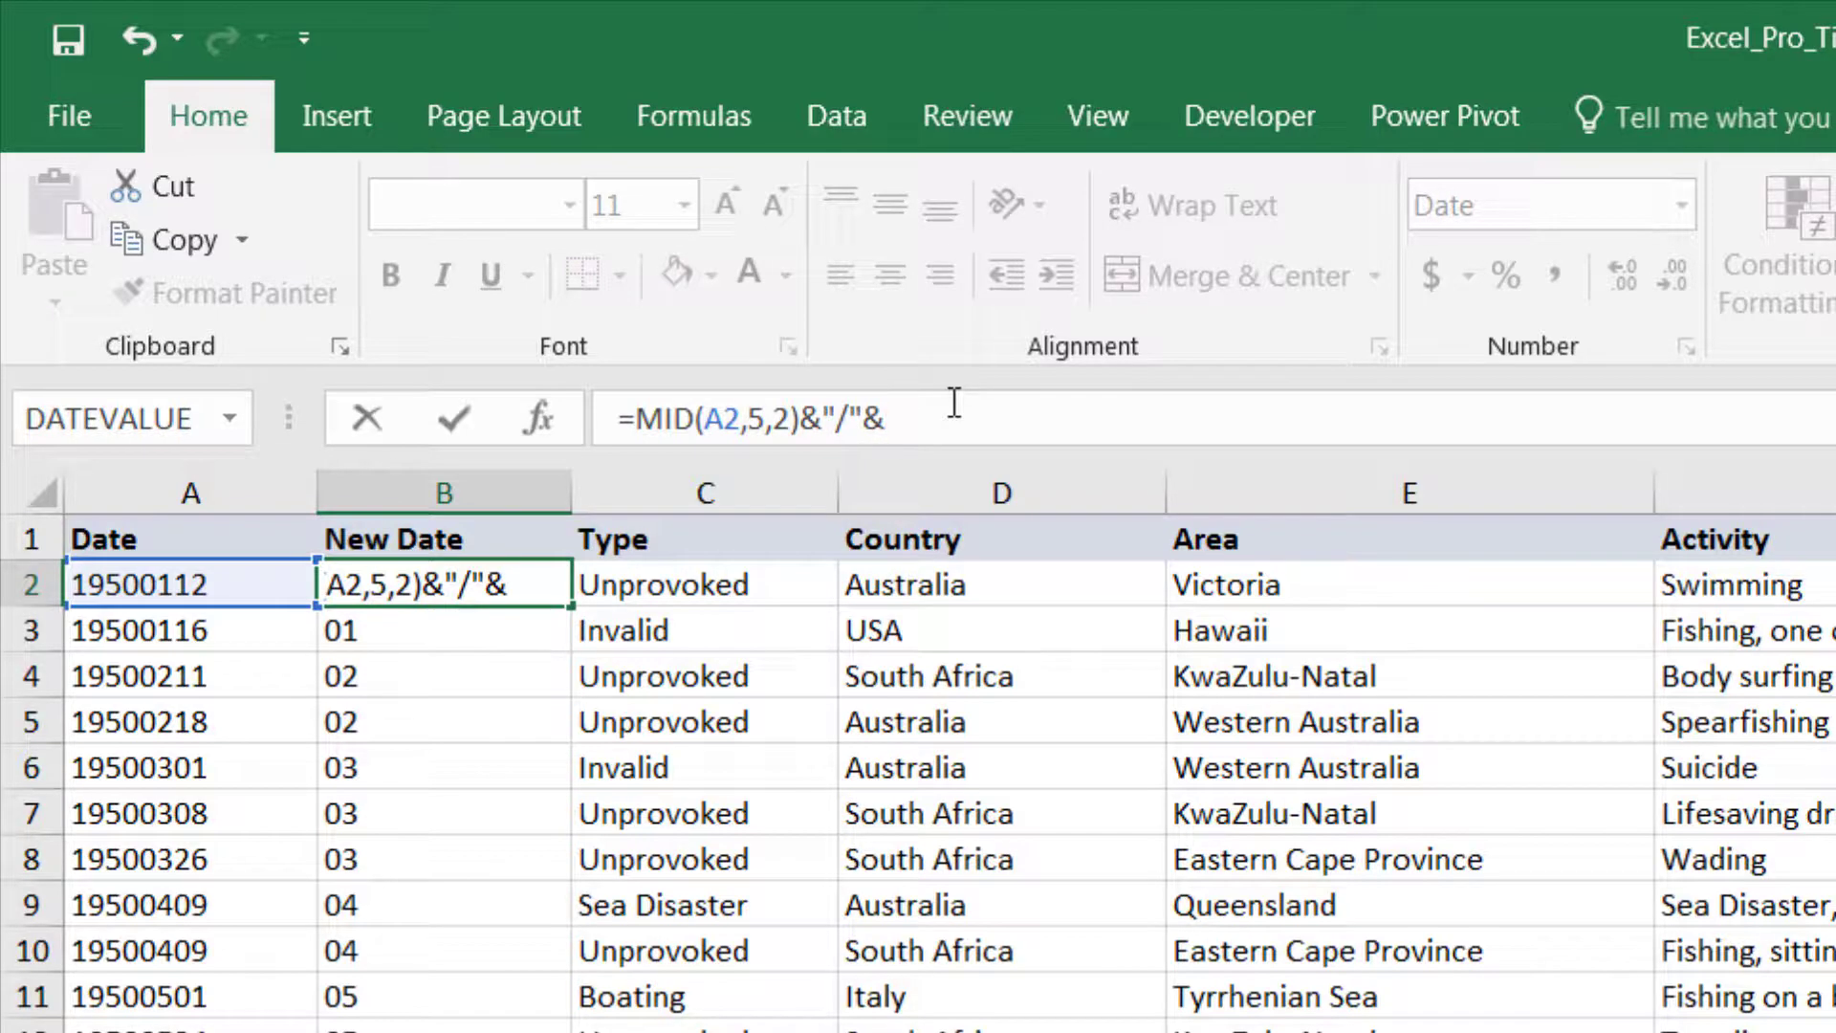
{"action": "type", "text": "RIGHT("}
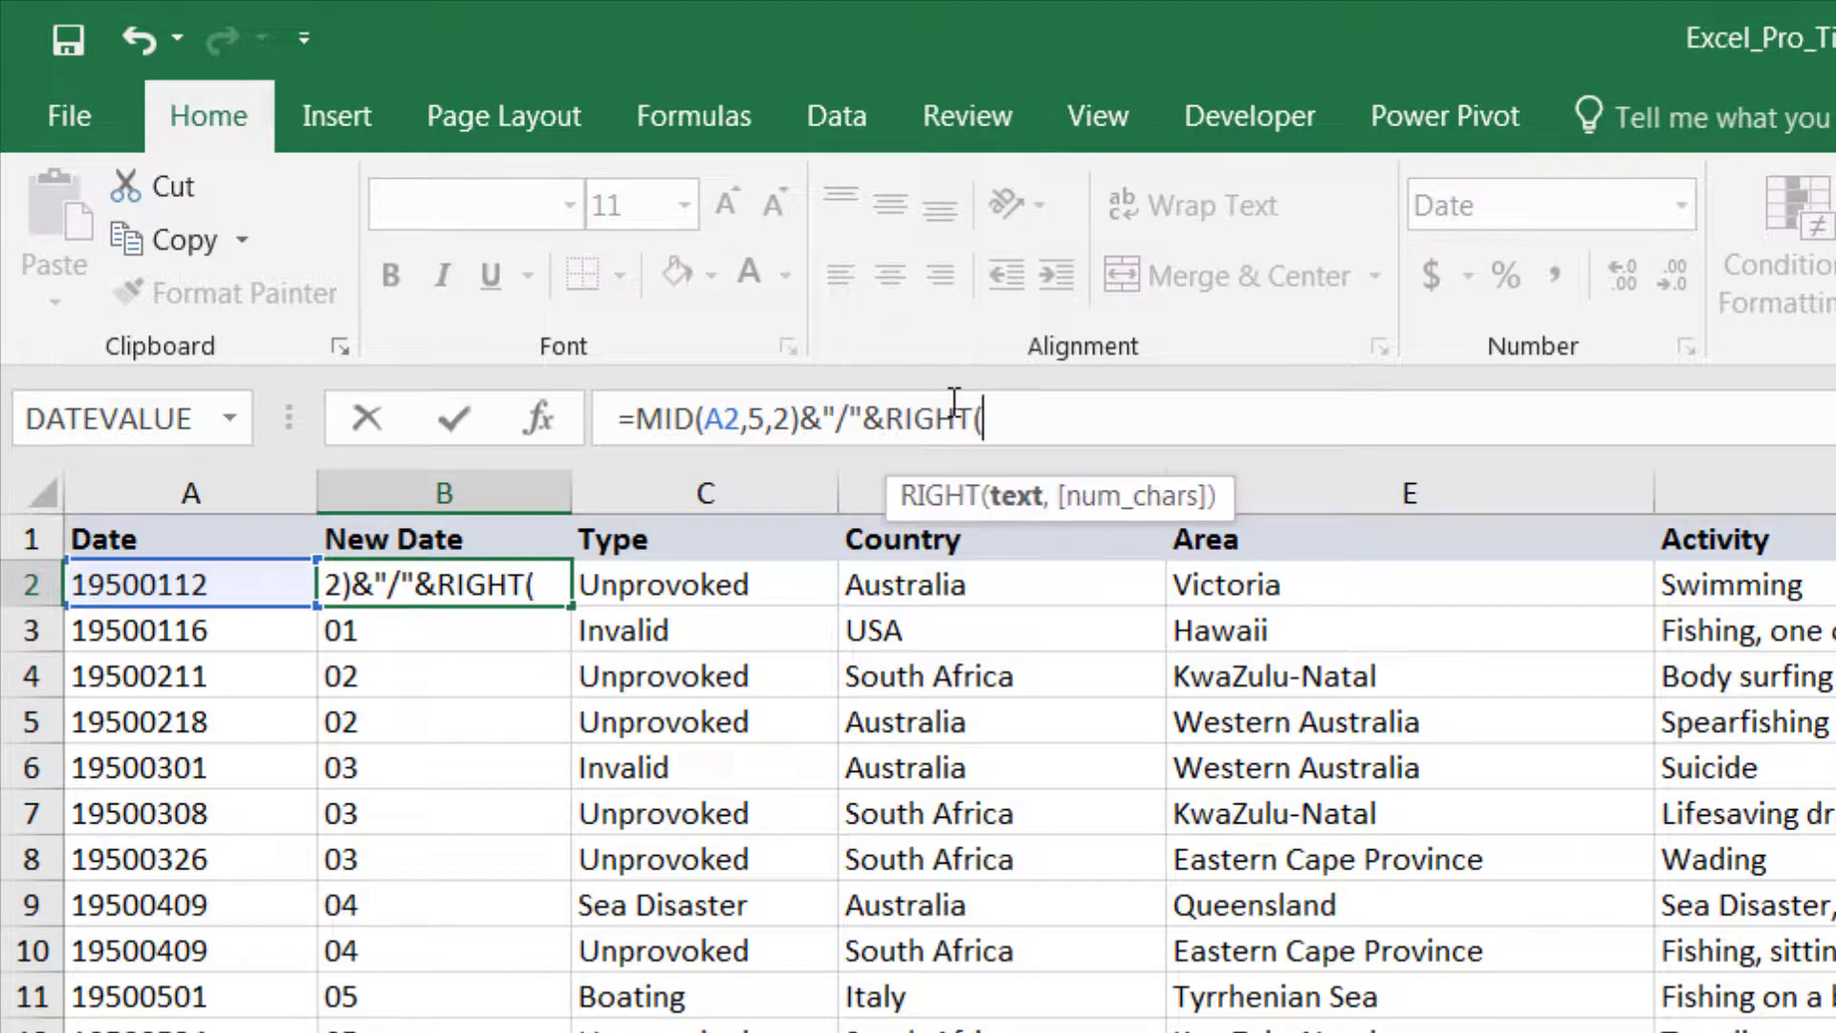
{"action": "left_click", "coordinate": [211, 582]}
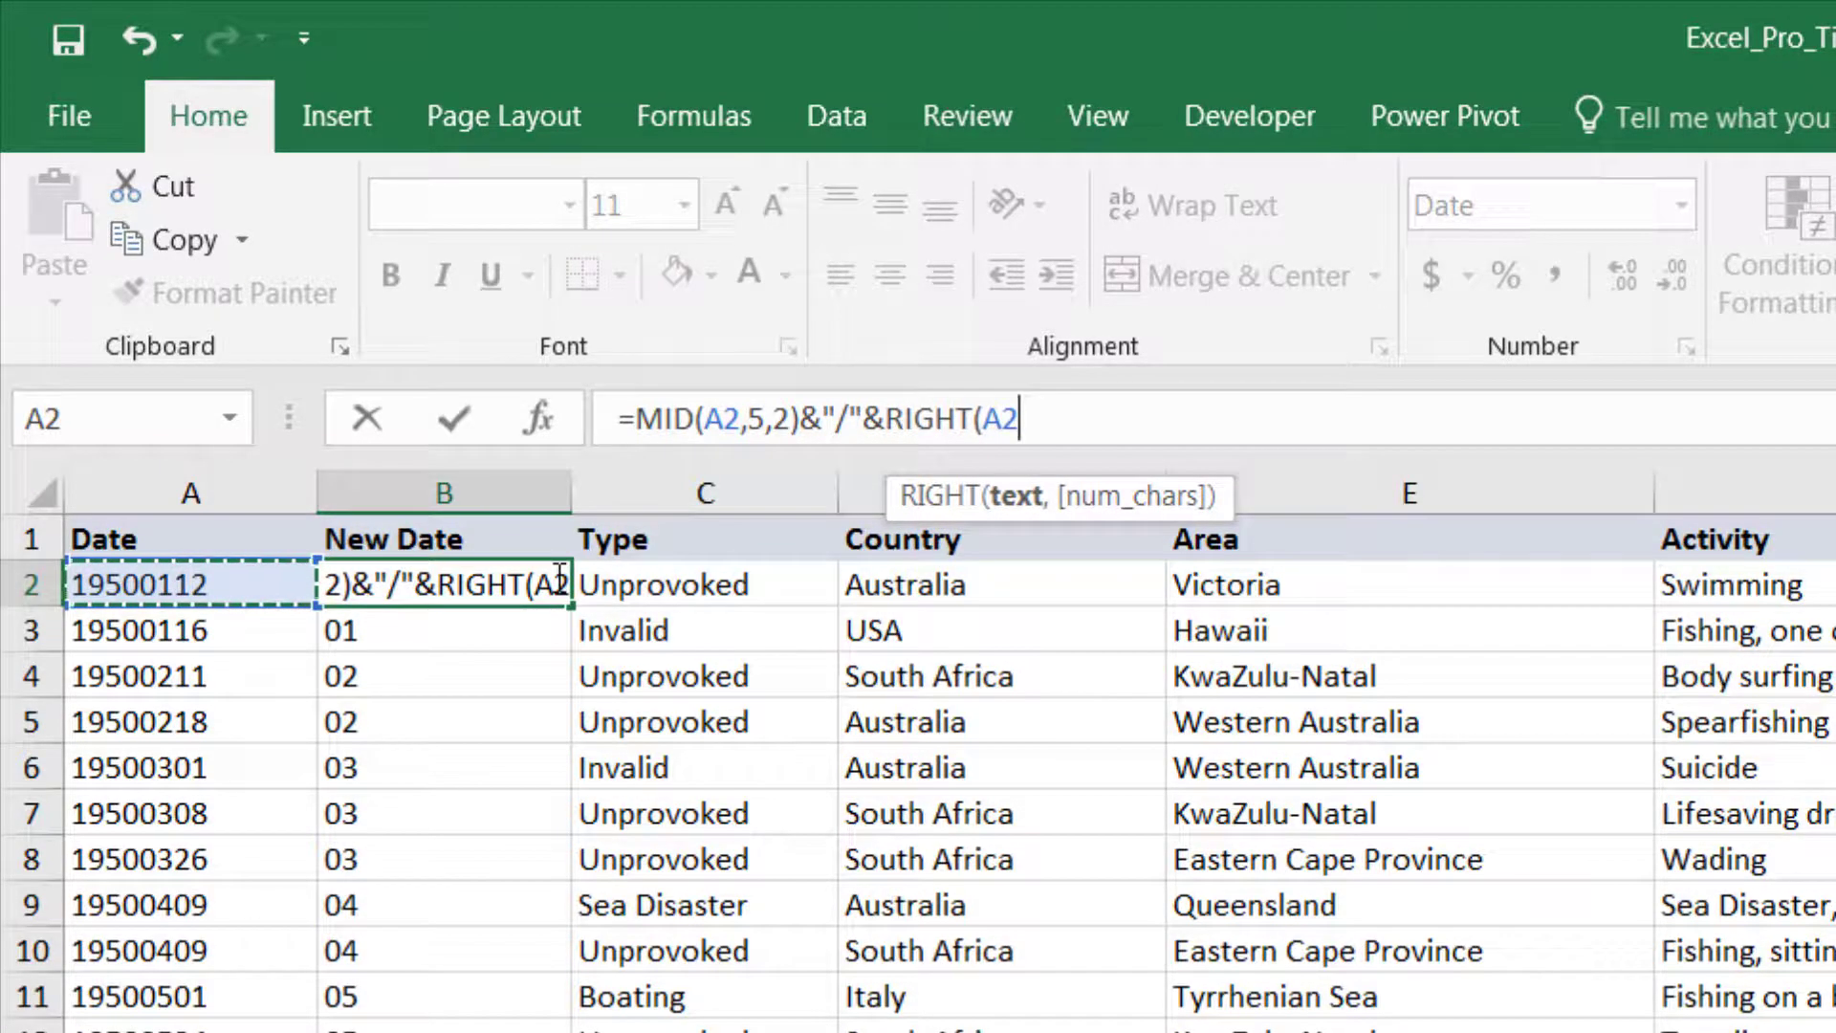
{"action": "type", "text": ",2"}
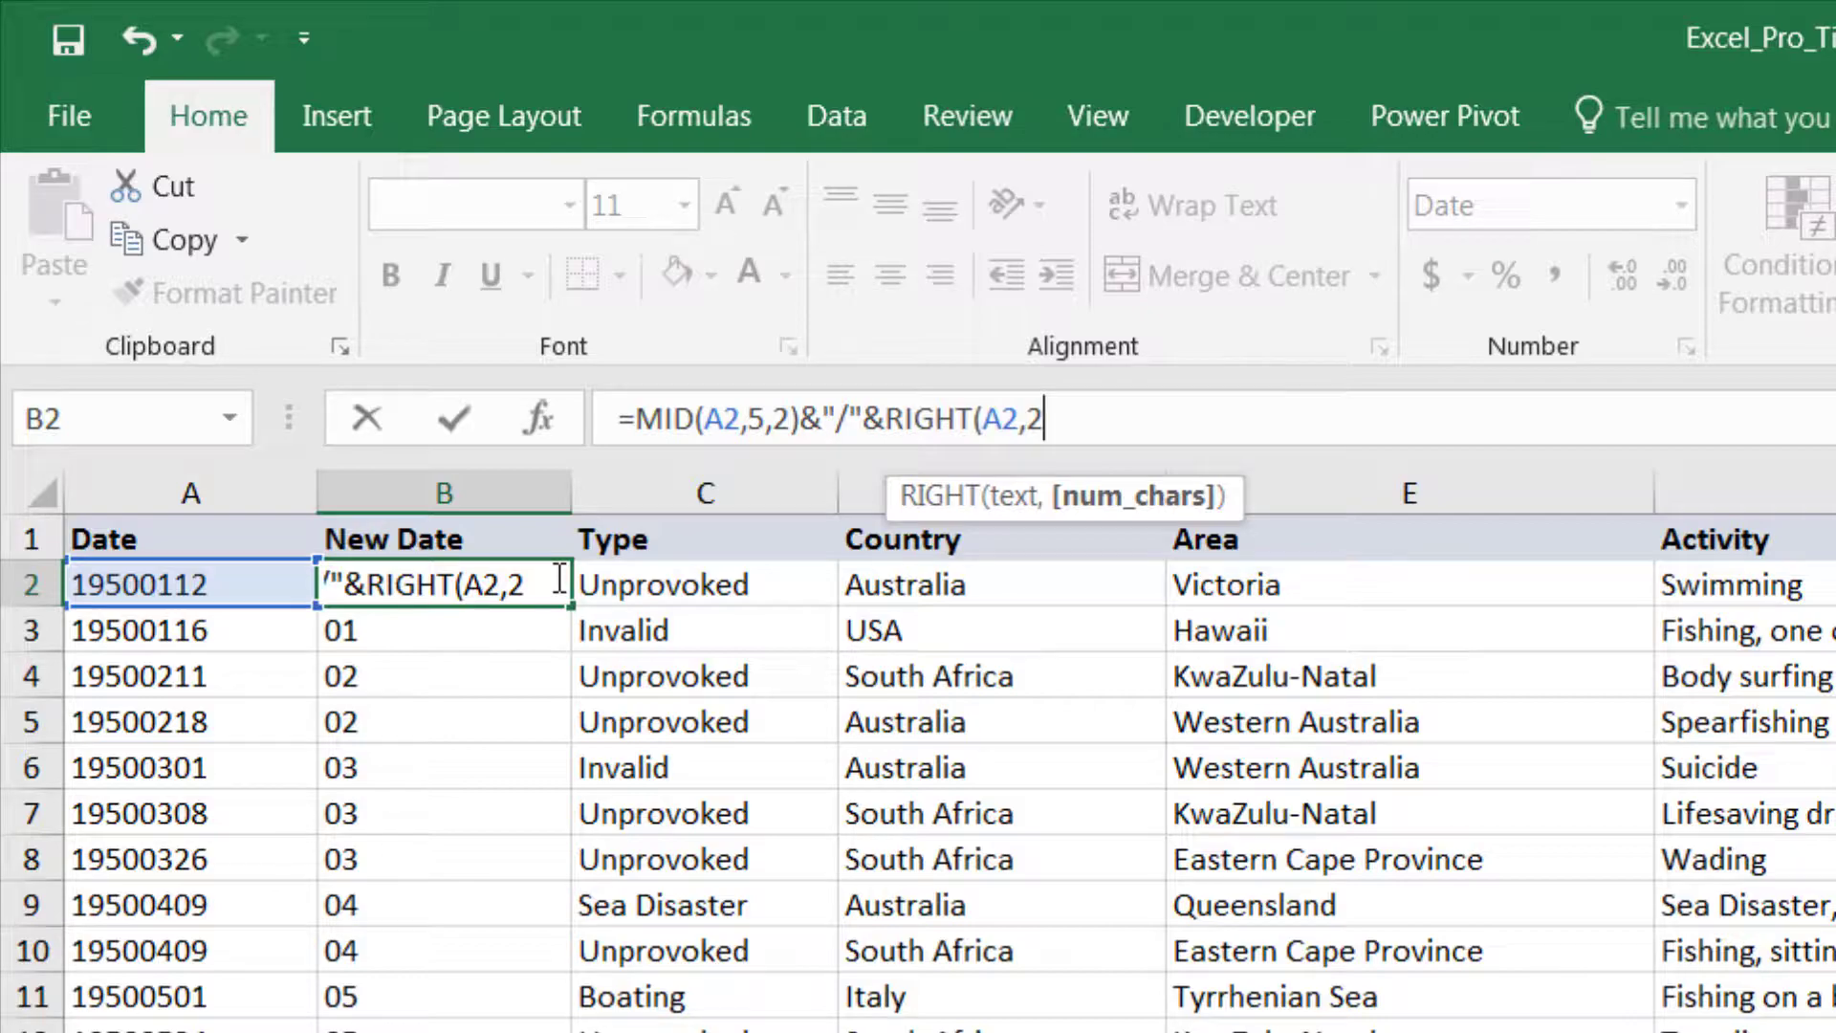
{"action": "type", "text": ")"}
{"action": "key", "text": "Return"}
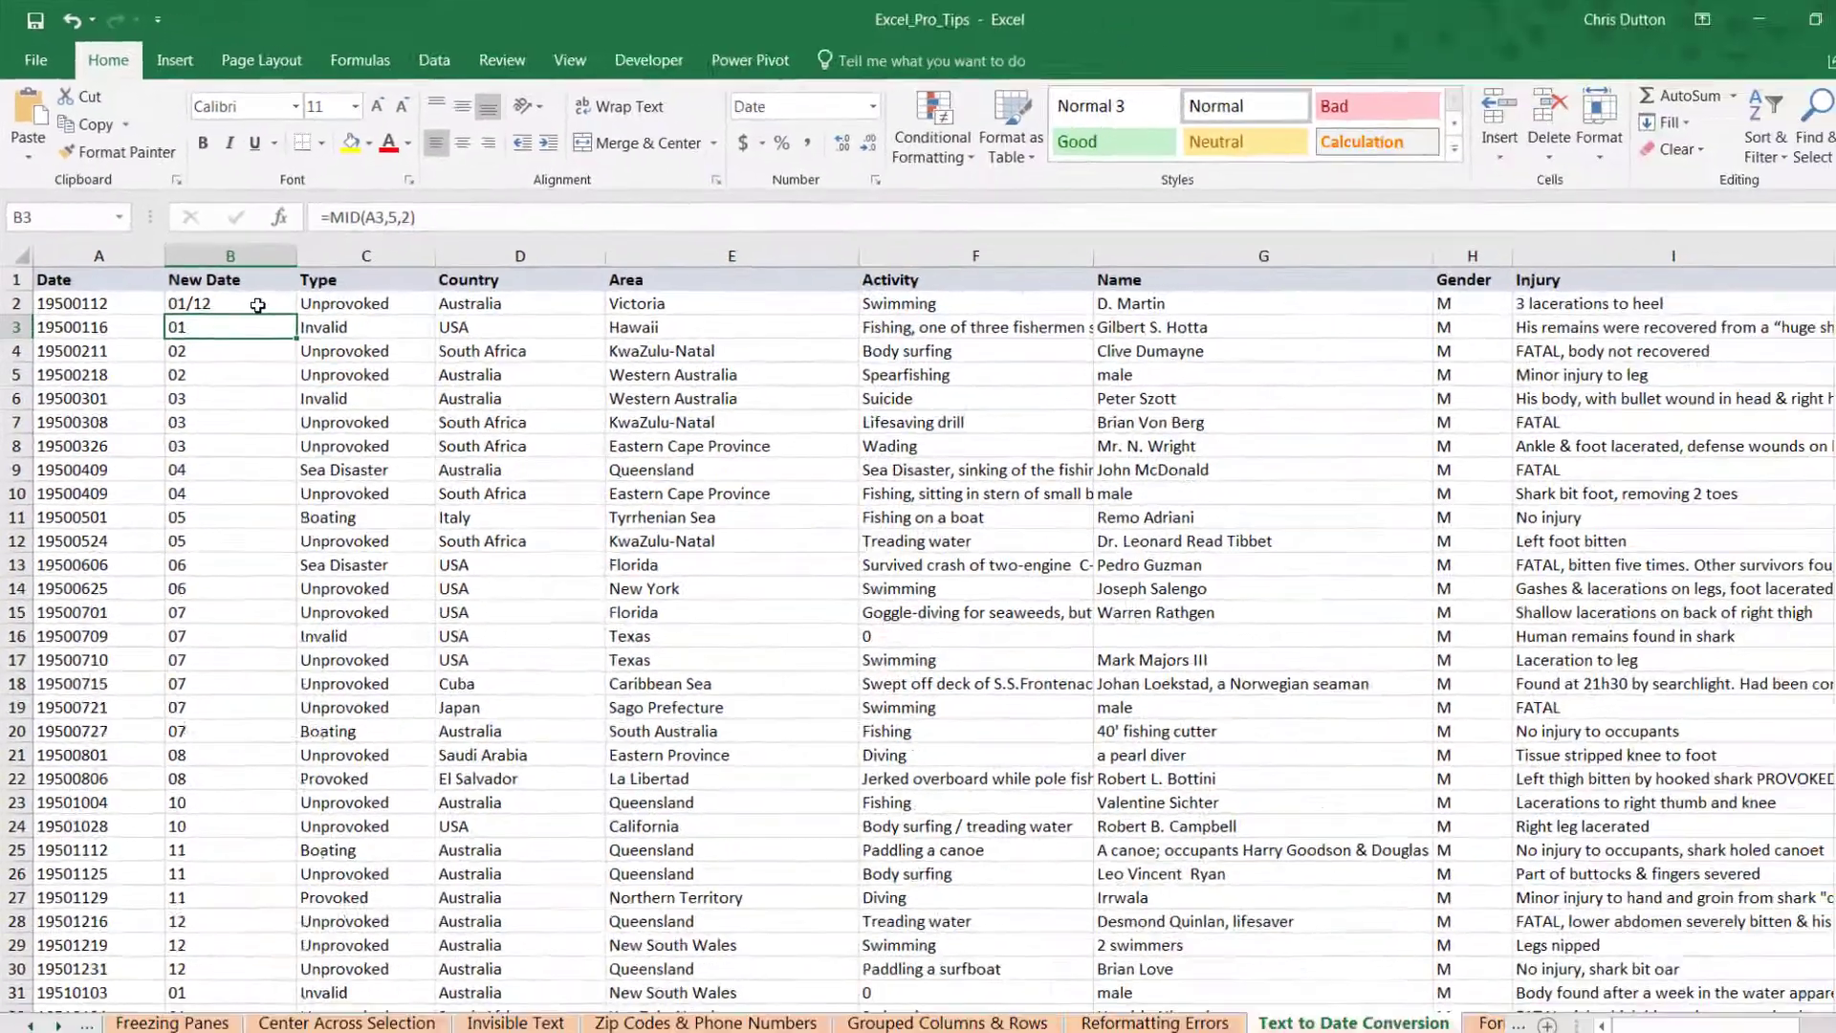
{"action": "left_click", "coordinate": [572, 598]}
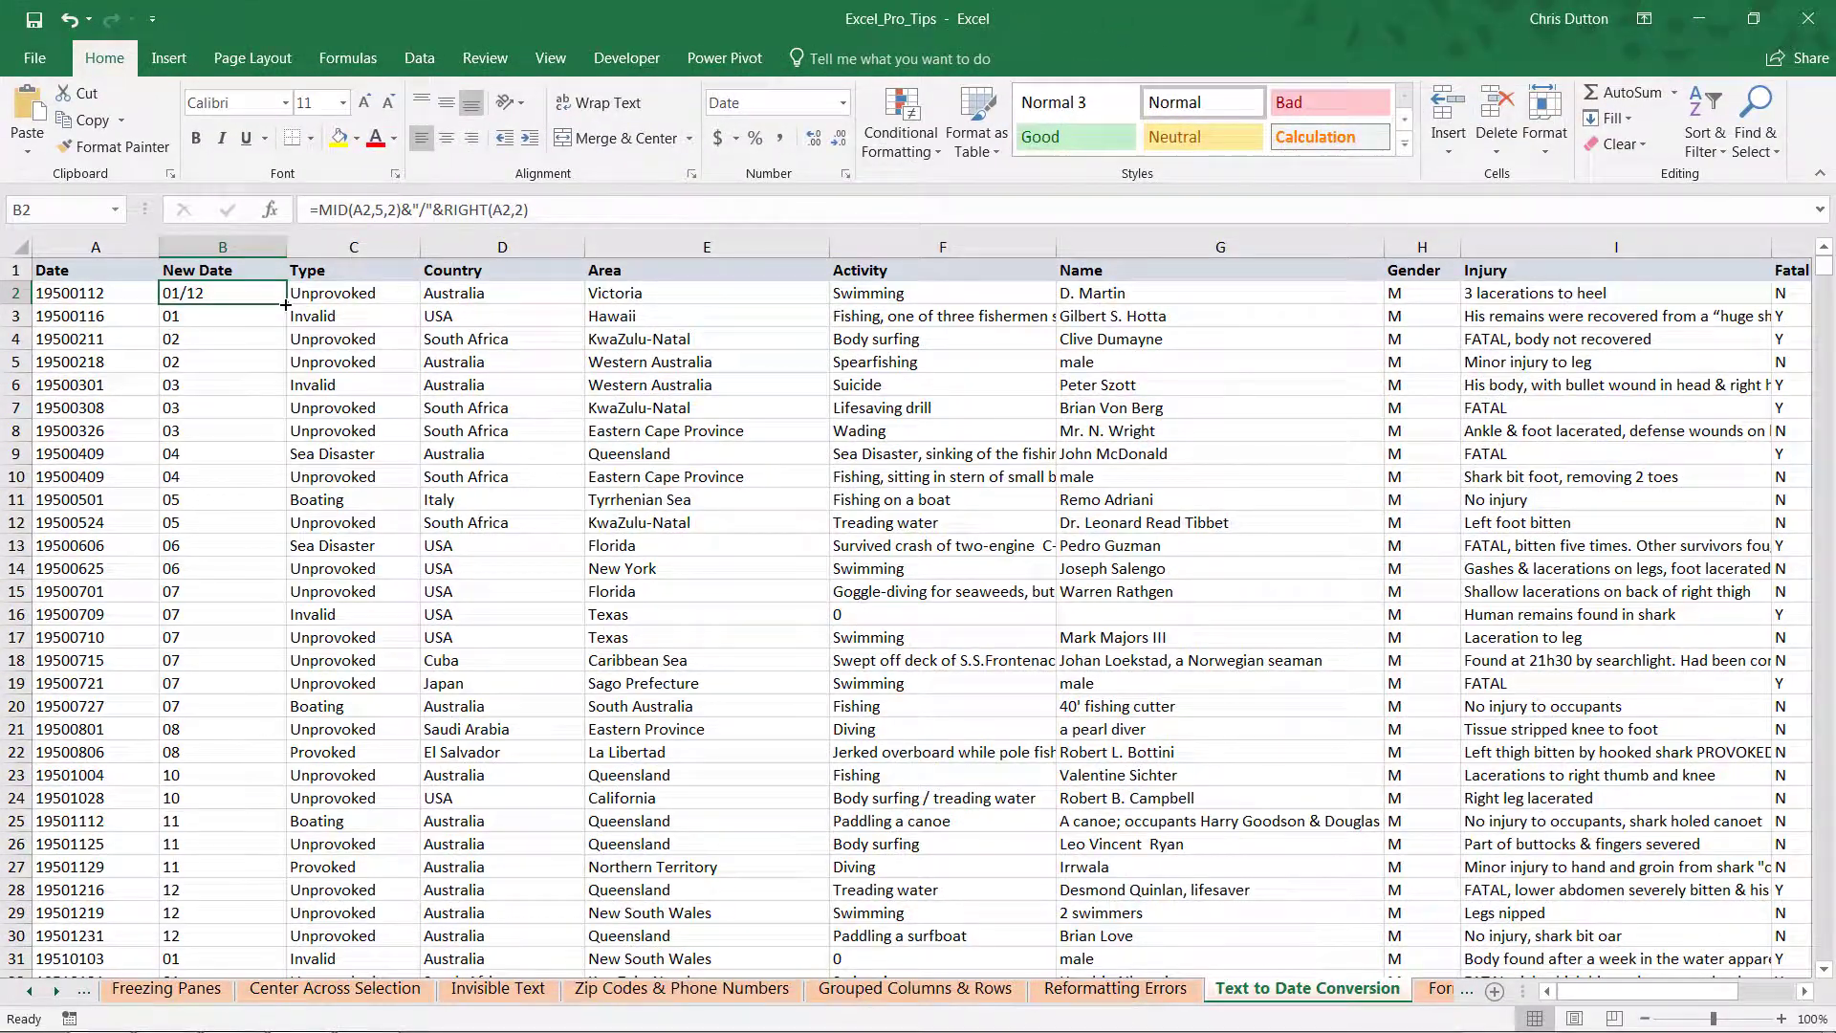
{"action": "double_click", "coordinate": [285, 304]}
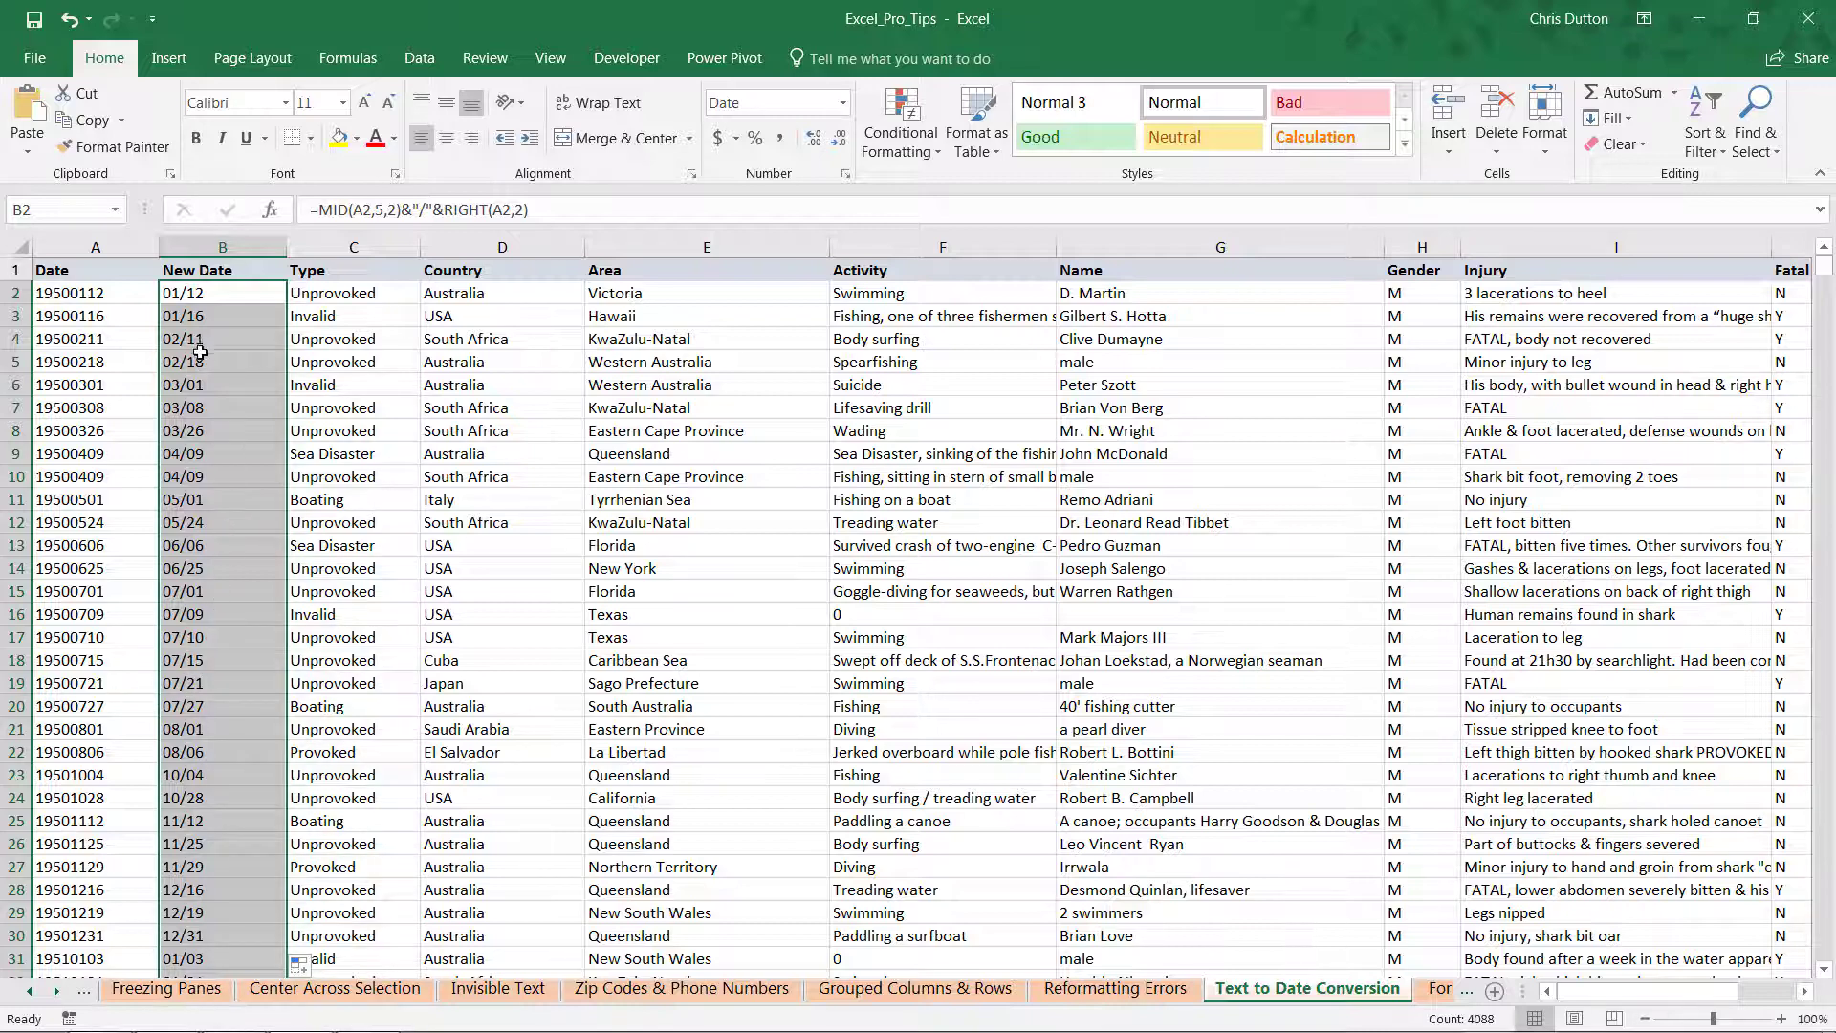
{"action": "left_click_drag", "start_coordinate": [202, 296], "coordinate": [202, 339]}
Append &"/"&LEFT(A2,4) to B2's formula and fill down for dates like 01/12/1950.
{"action": "left_click", "coordinate": [202, 295]}
{"action": "left_click", "coordinate": [611, 209]}
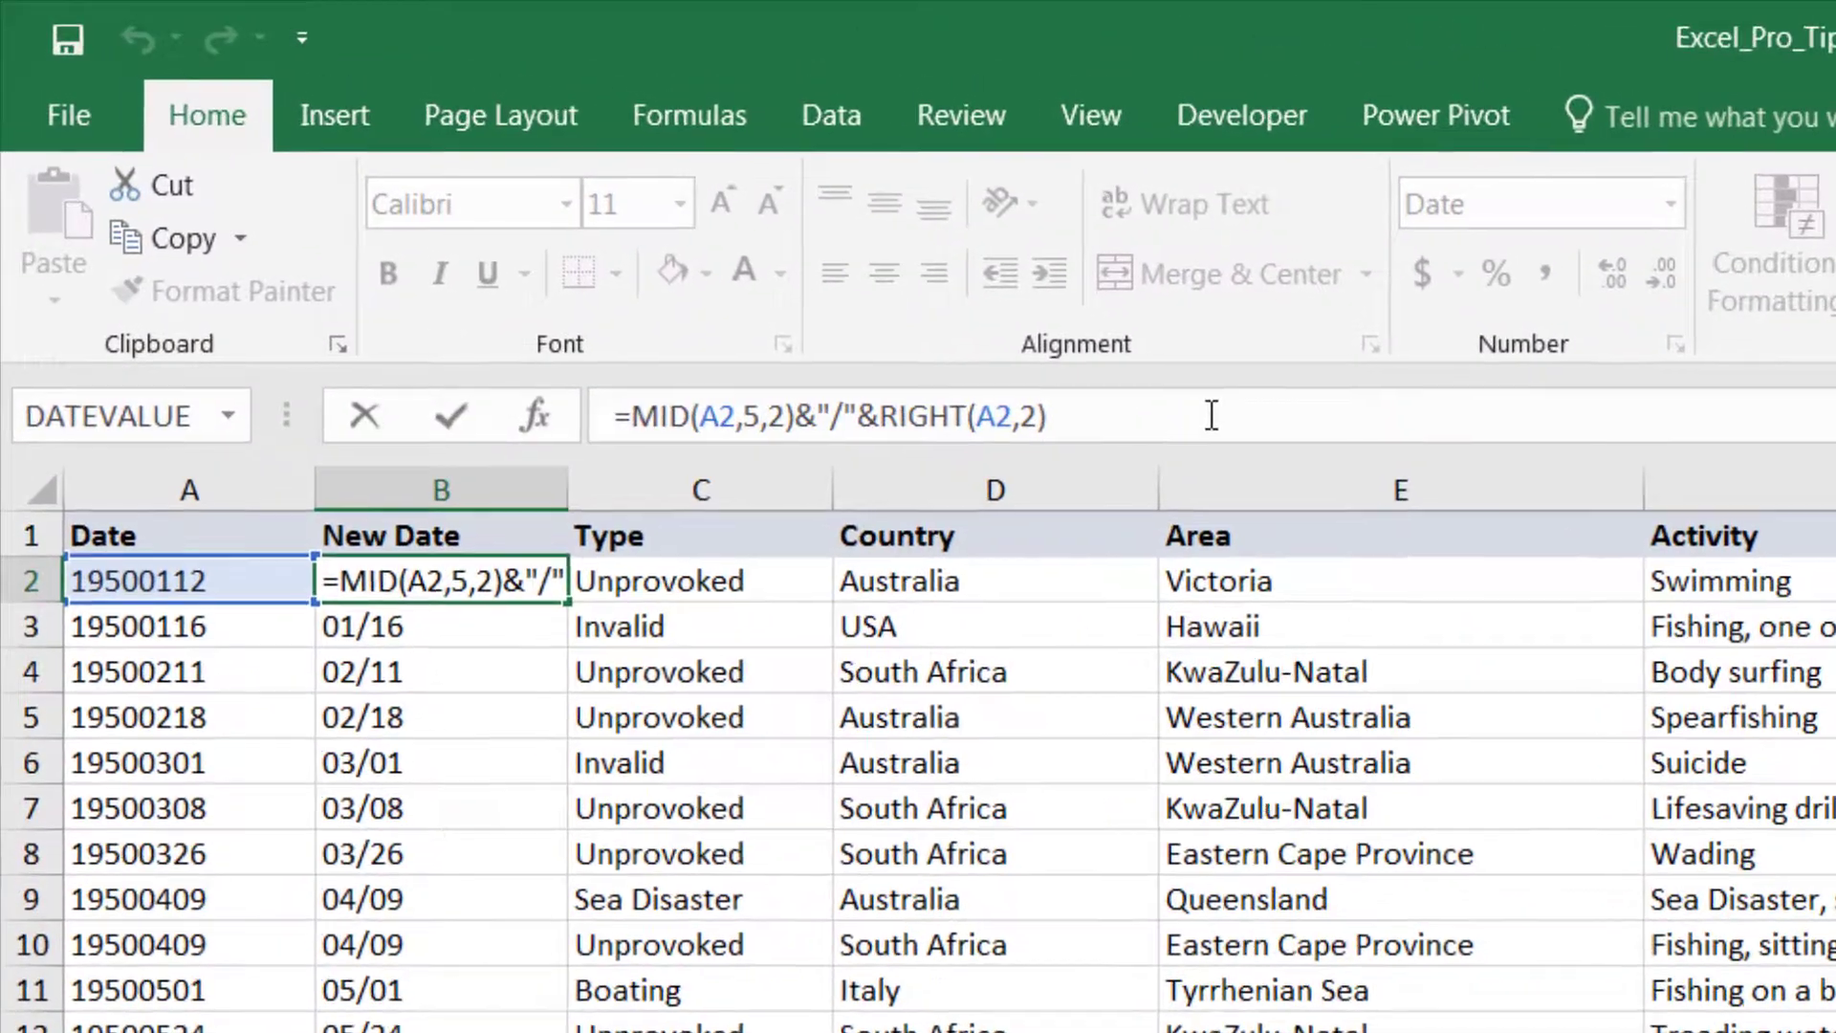
{"action": "left_click", "coordinate": [1211, 415]}
{"action": "type", "text": "&\"/\"&"}
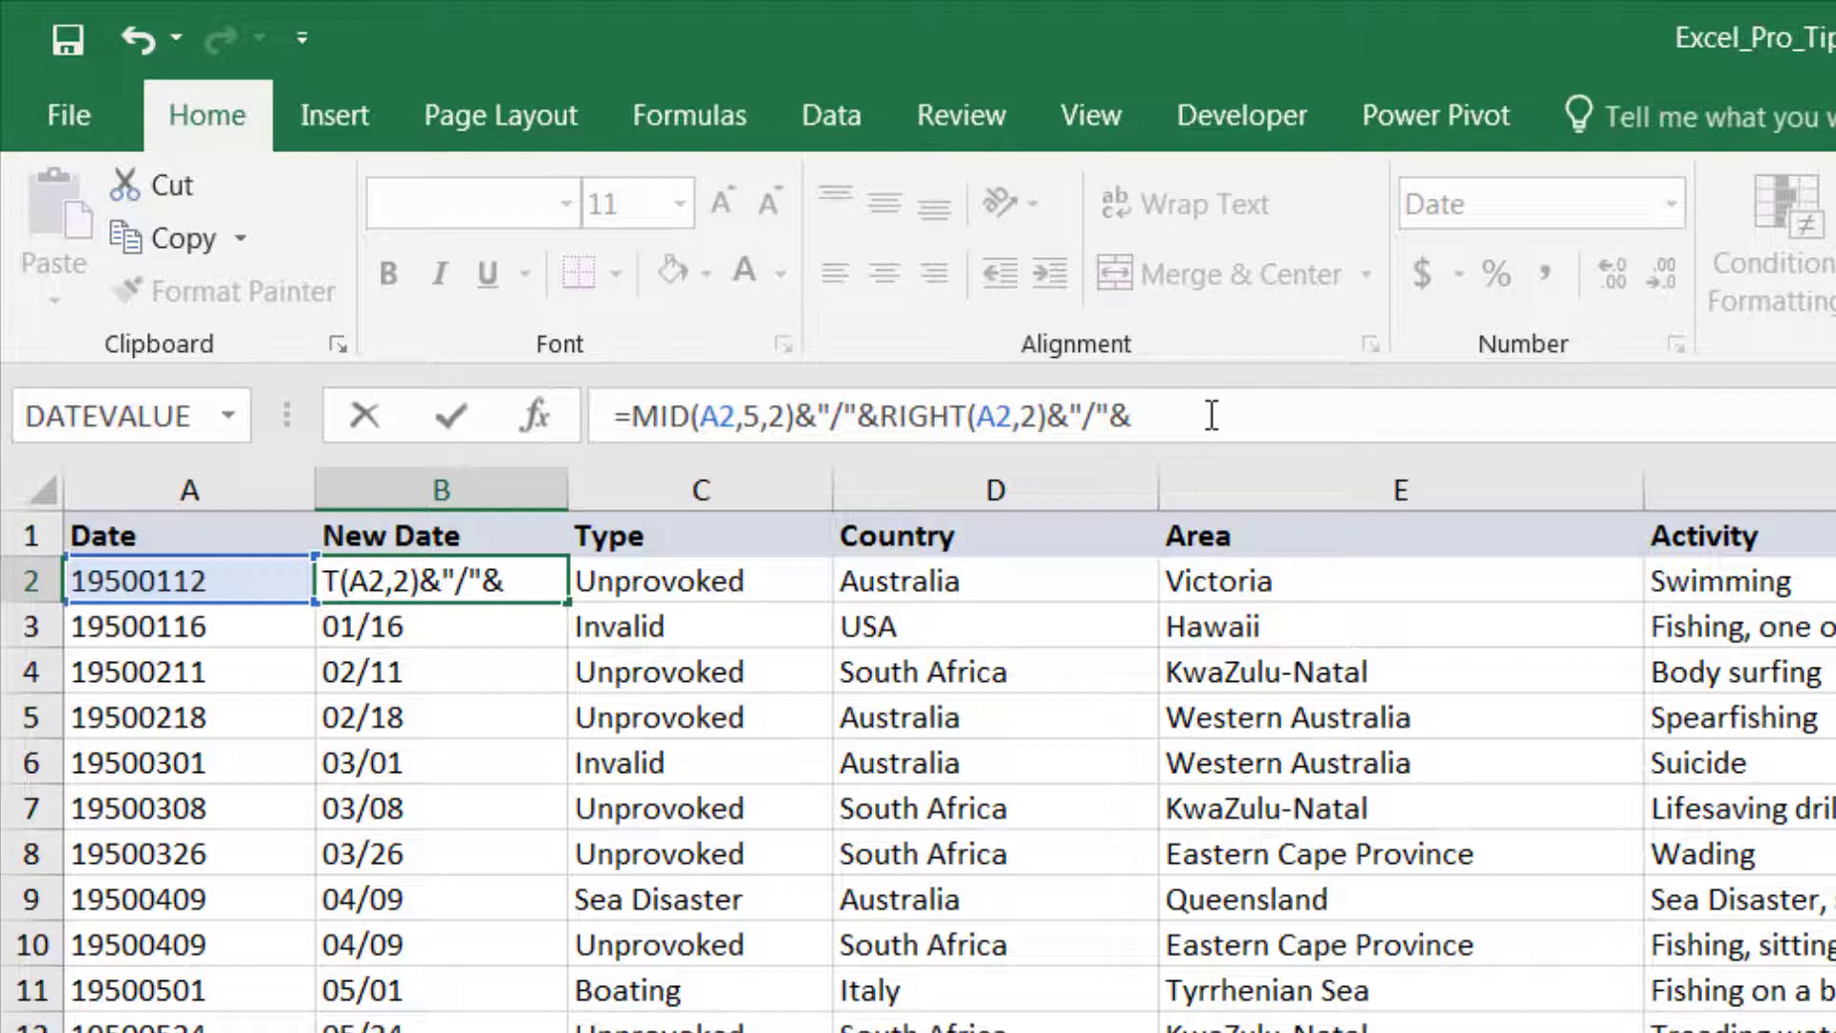
{"action": "type", "text": "LEFT("}
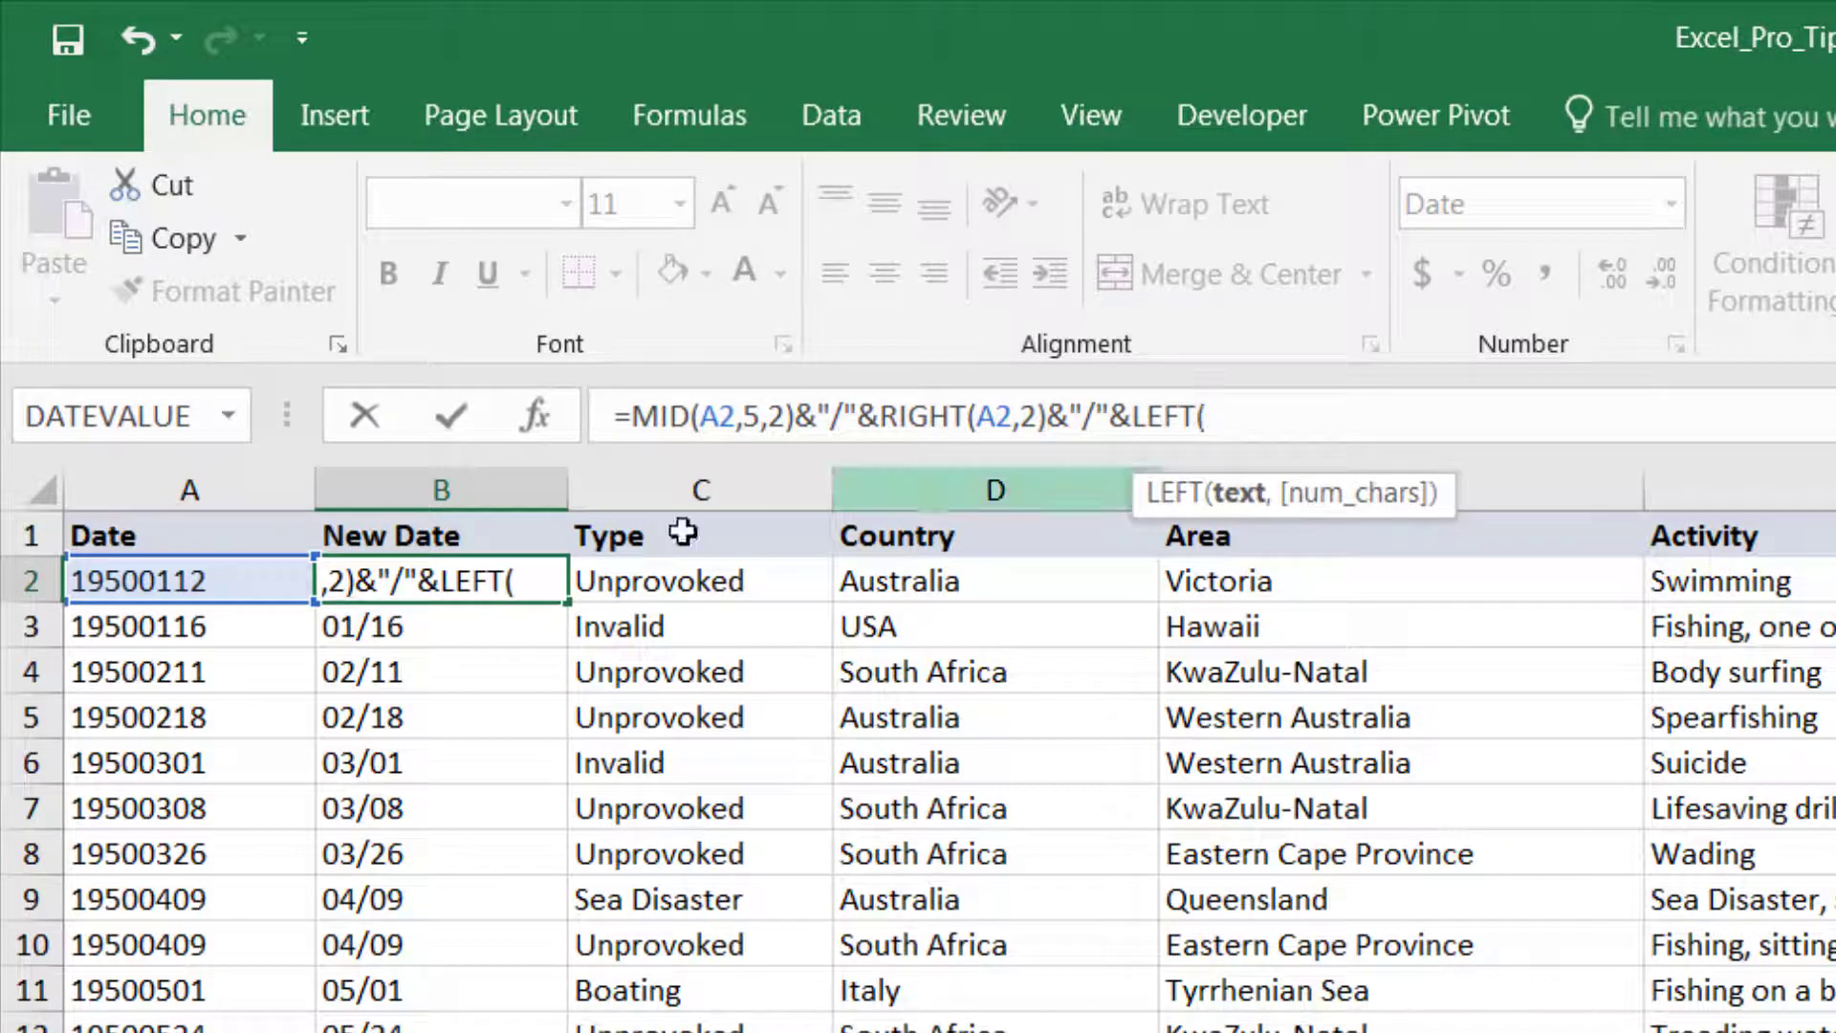
{"action": "left_click", "coordinate": [183, 573]}
{"action": "type", "text": ","}
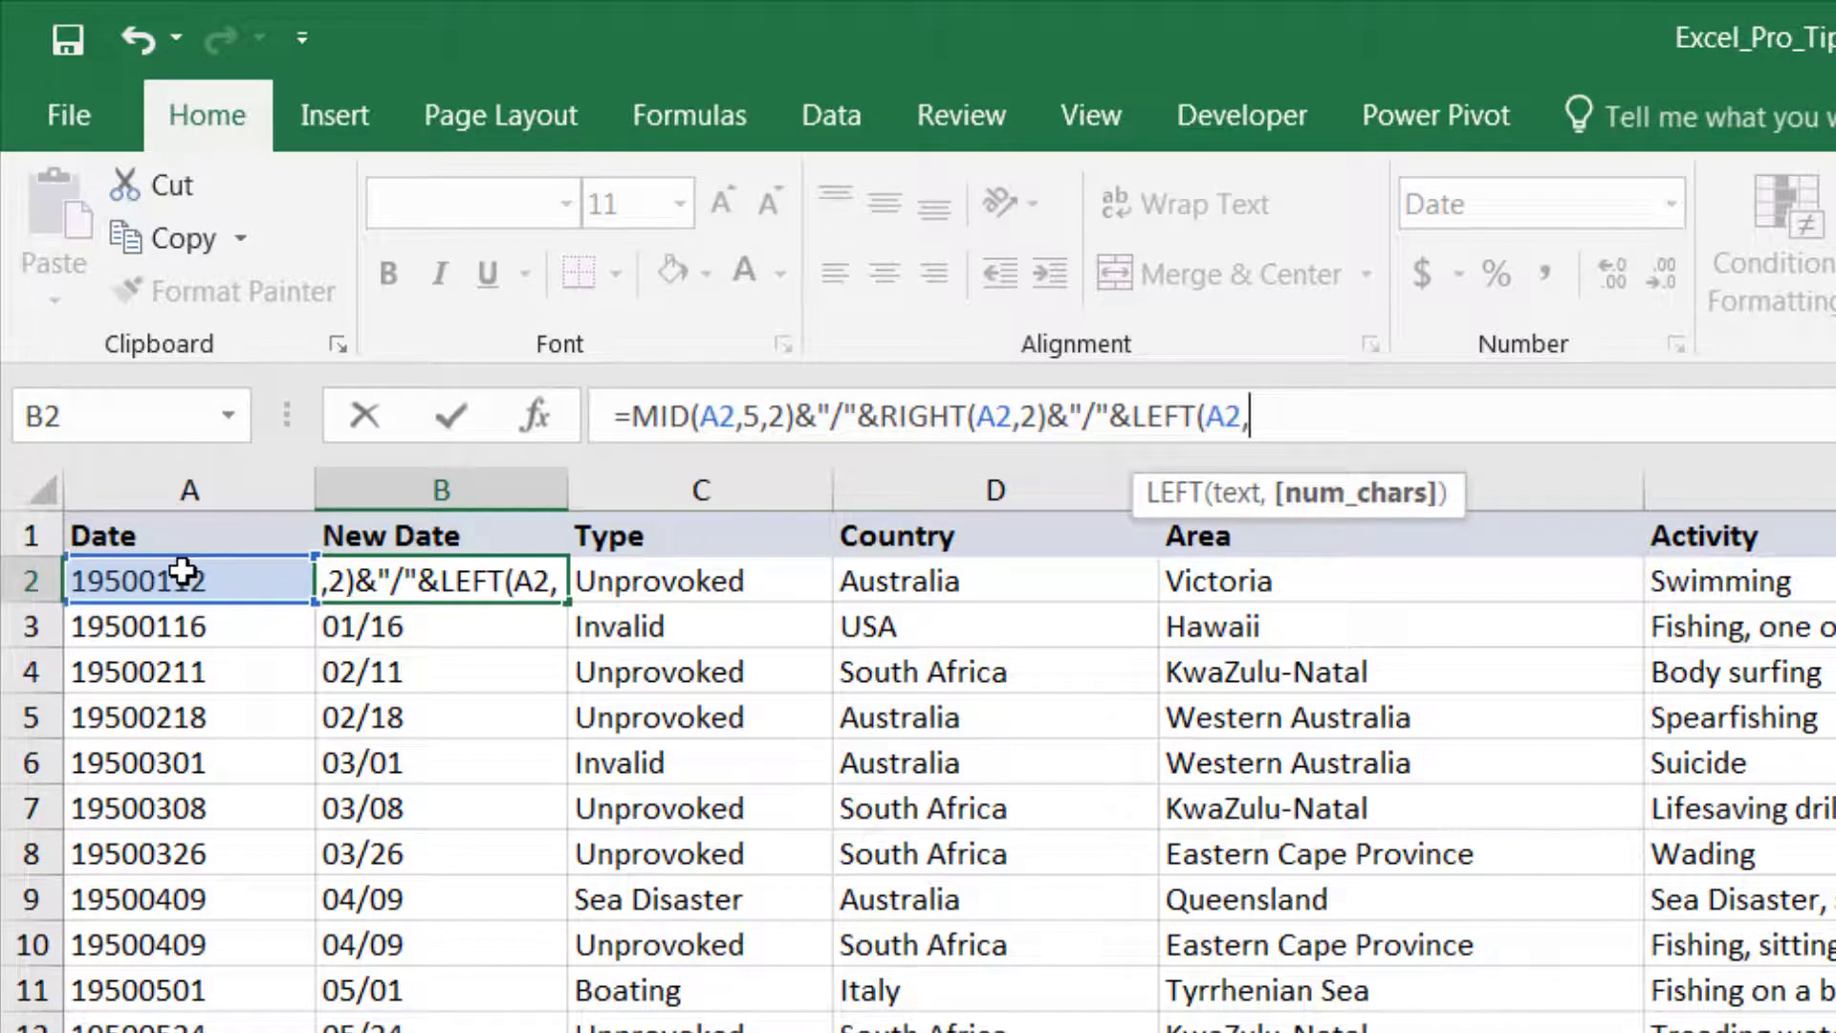
{"action": "type", "text": "4)"}
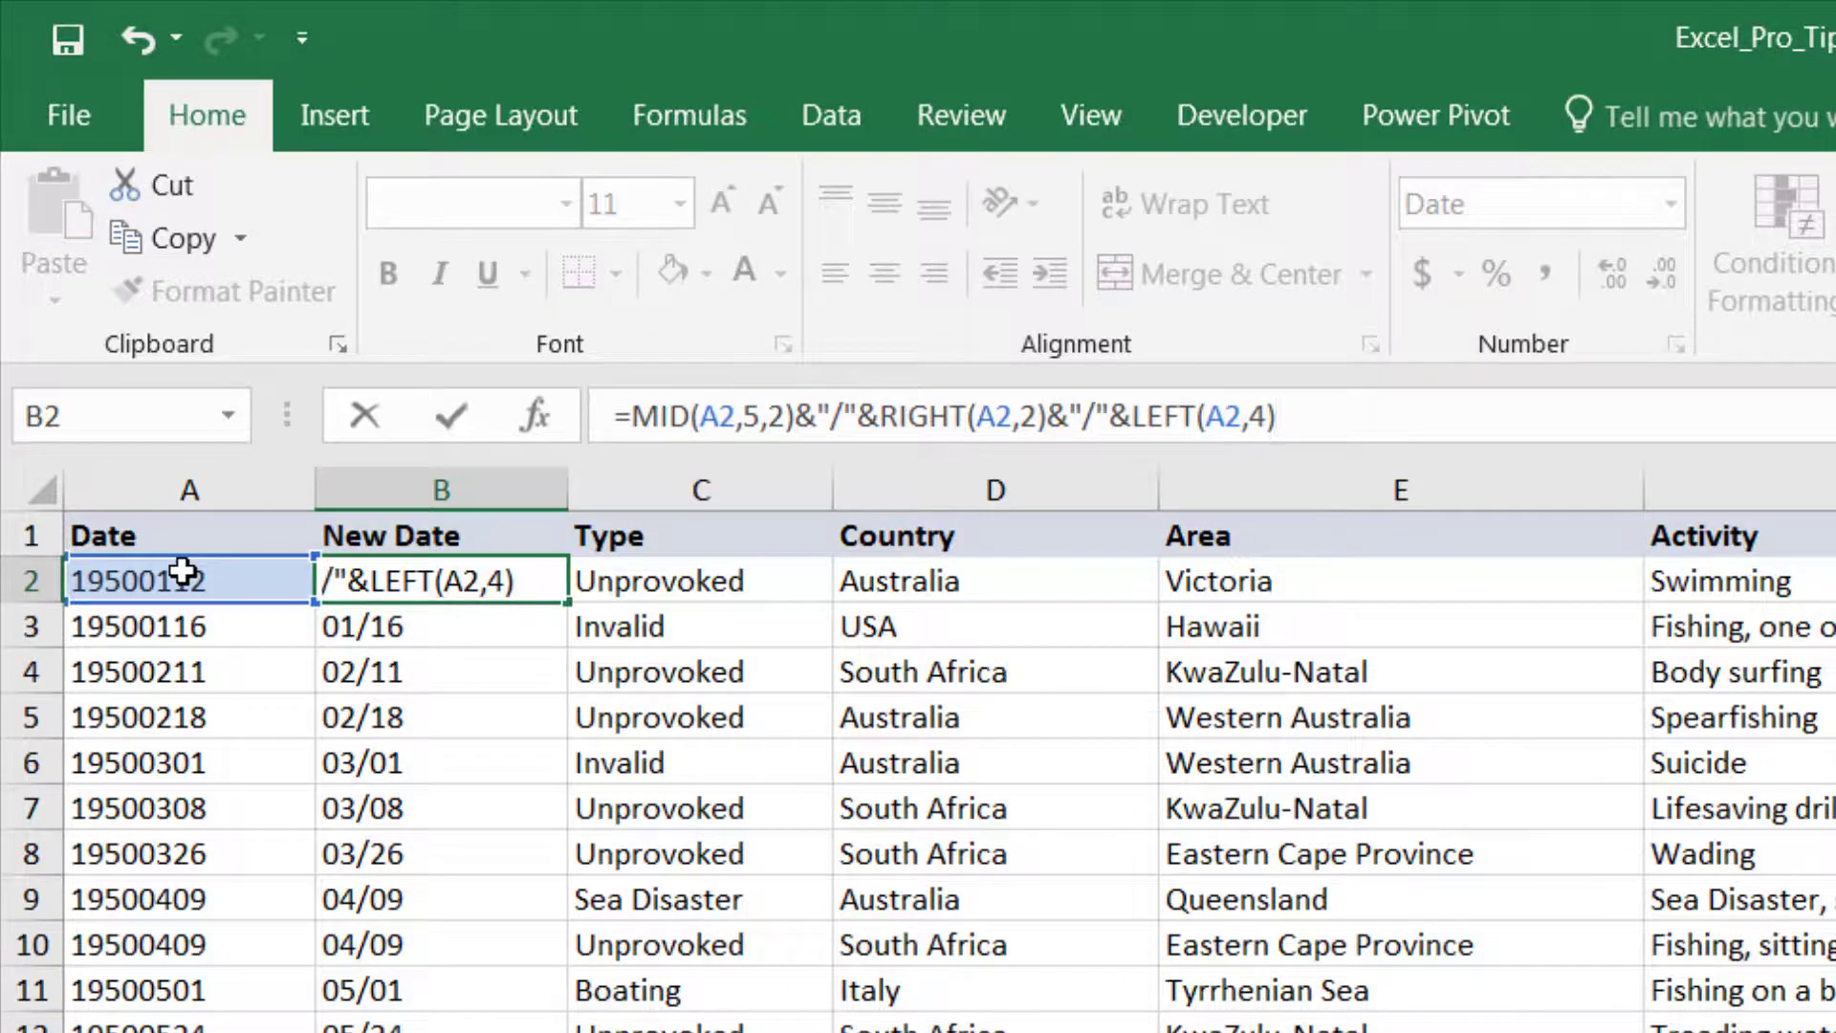
{"action": "key", "text": "Return"}
{"action": "left_click", "coordinate": [376, 574]}
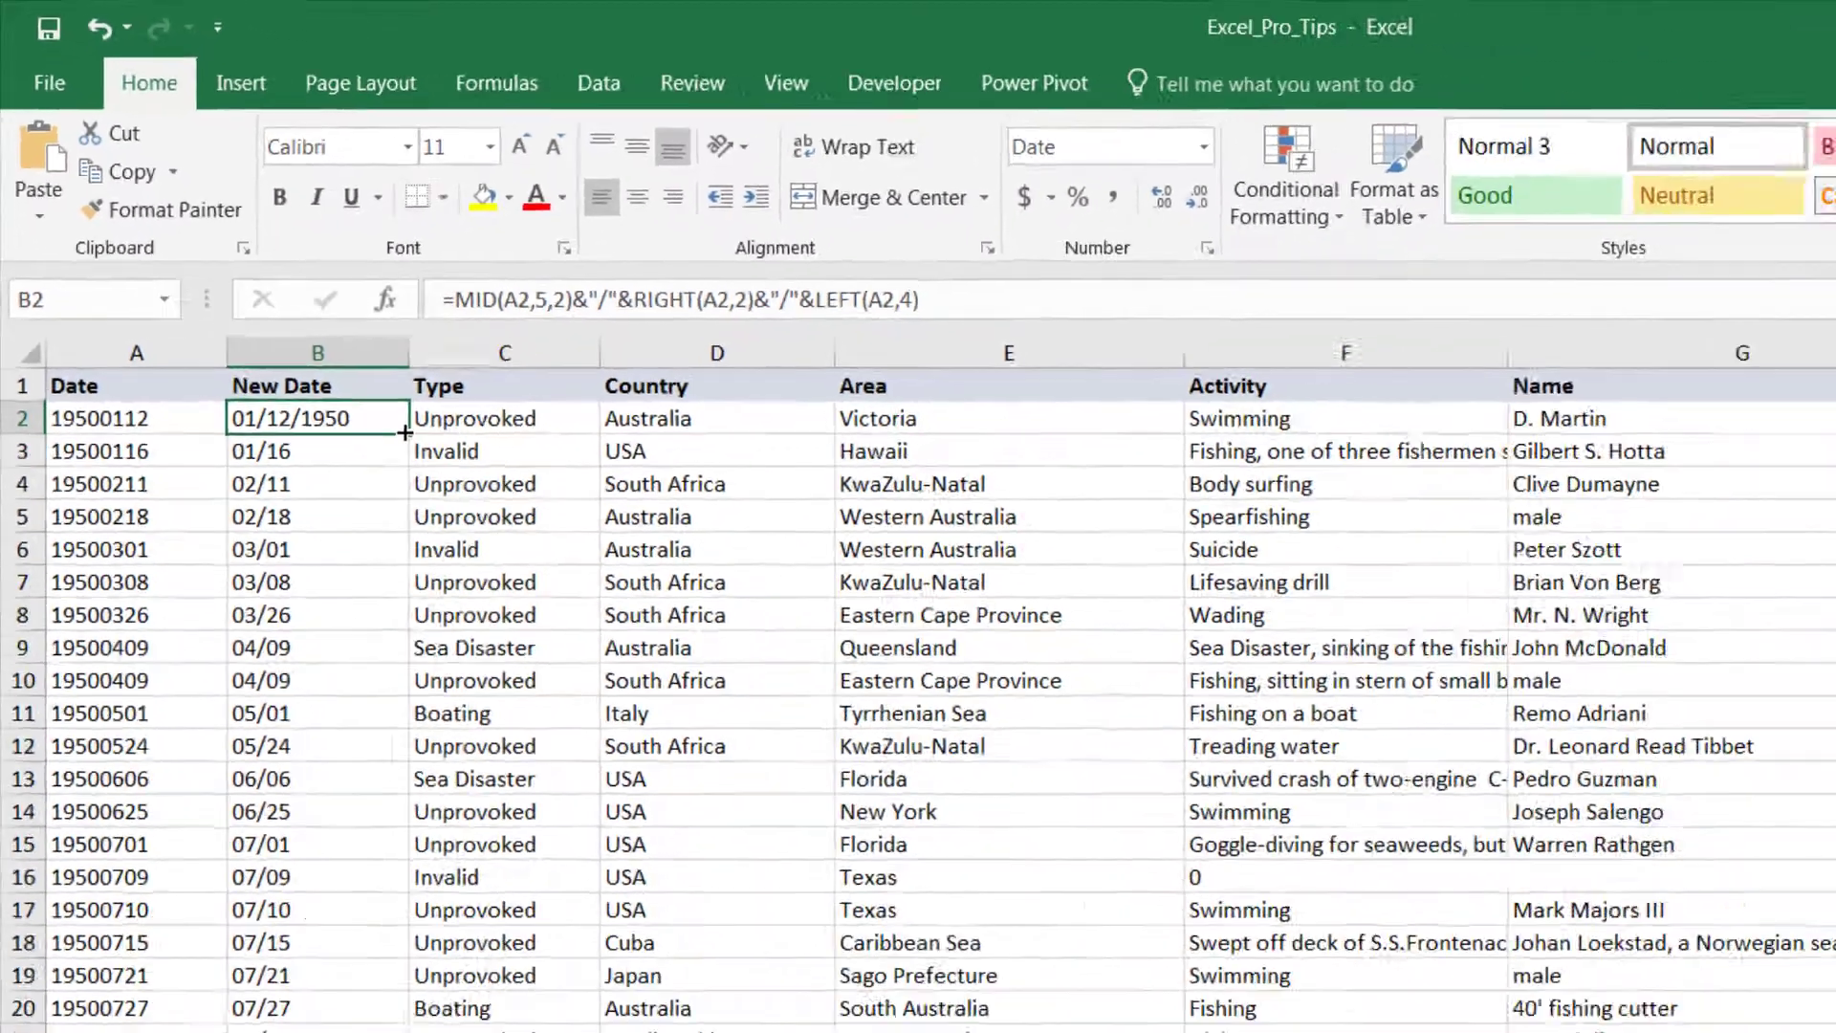
{"action": "double_click", "coordinate": [568, 603]}
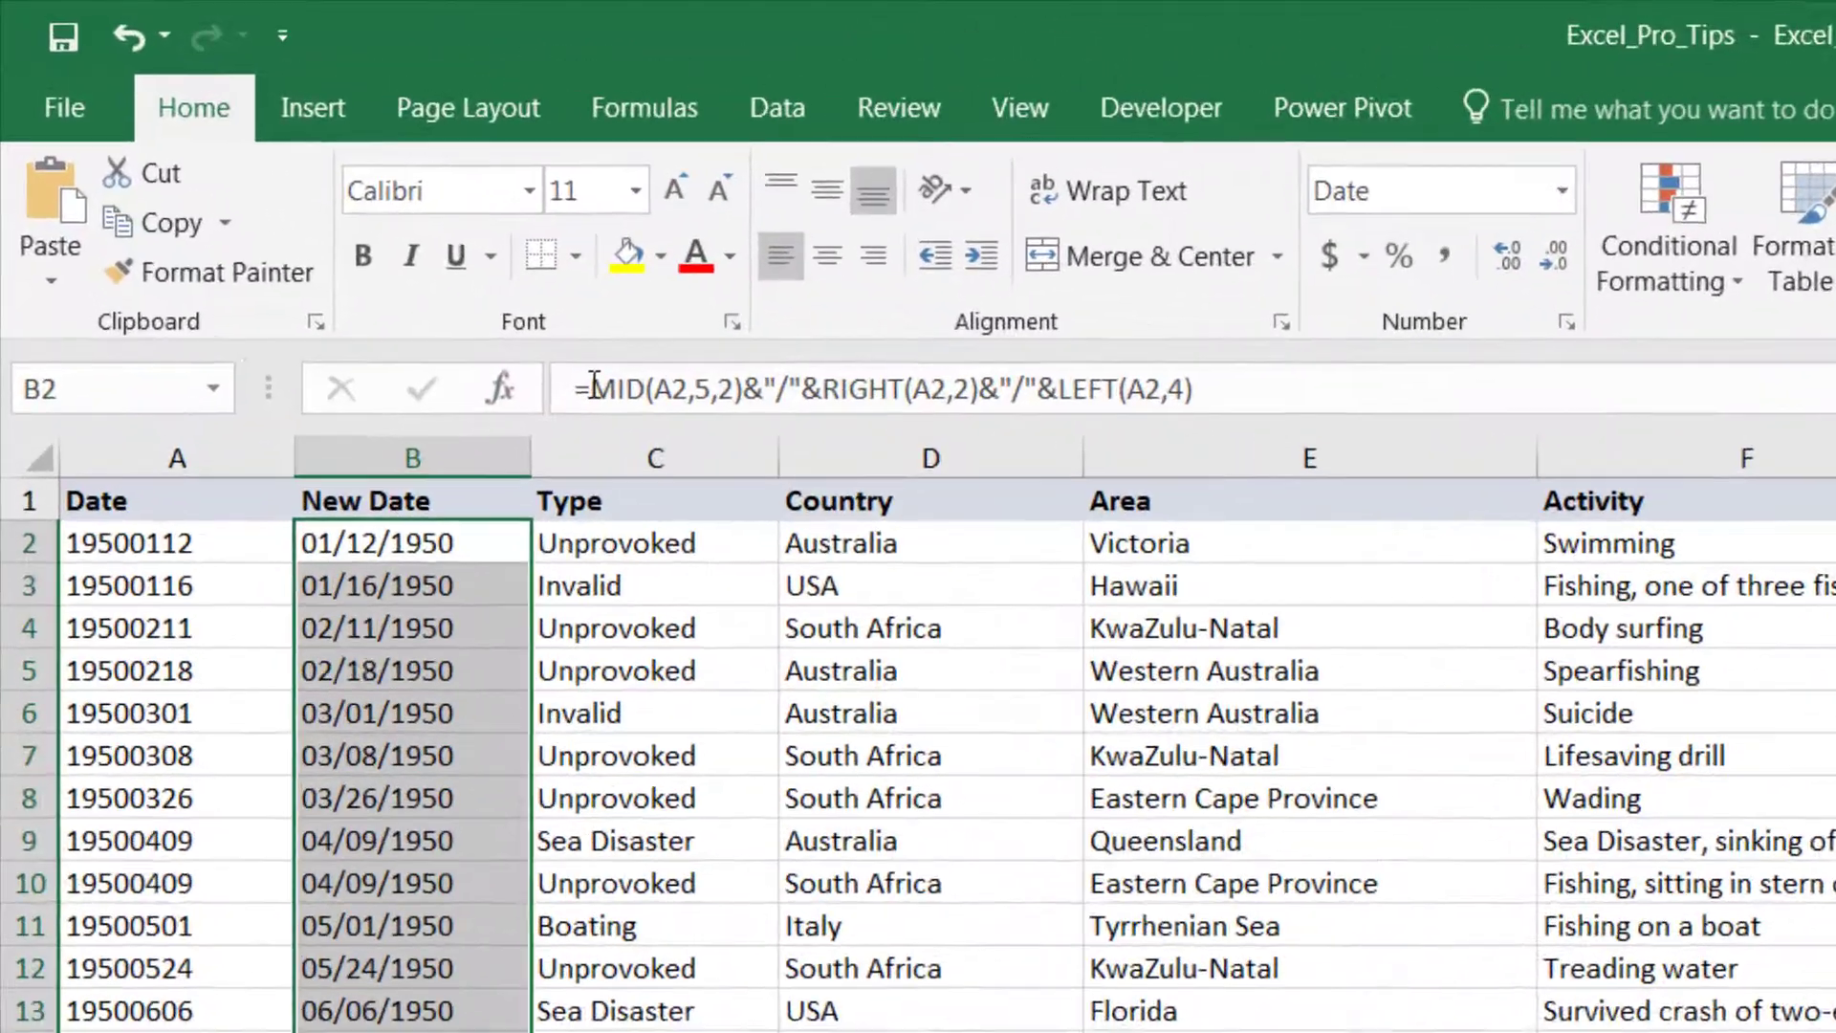
Wrap B2's formula in DATEVALUE( ) and fill it down, giving real dates like 1/12/1950.
{"action": "left_click", "coordinate": [317, 209]}
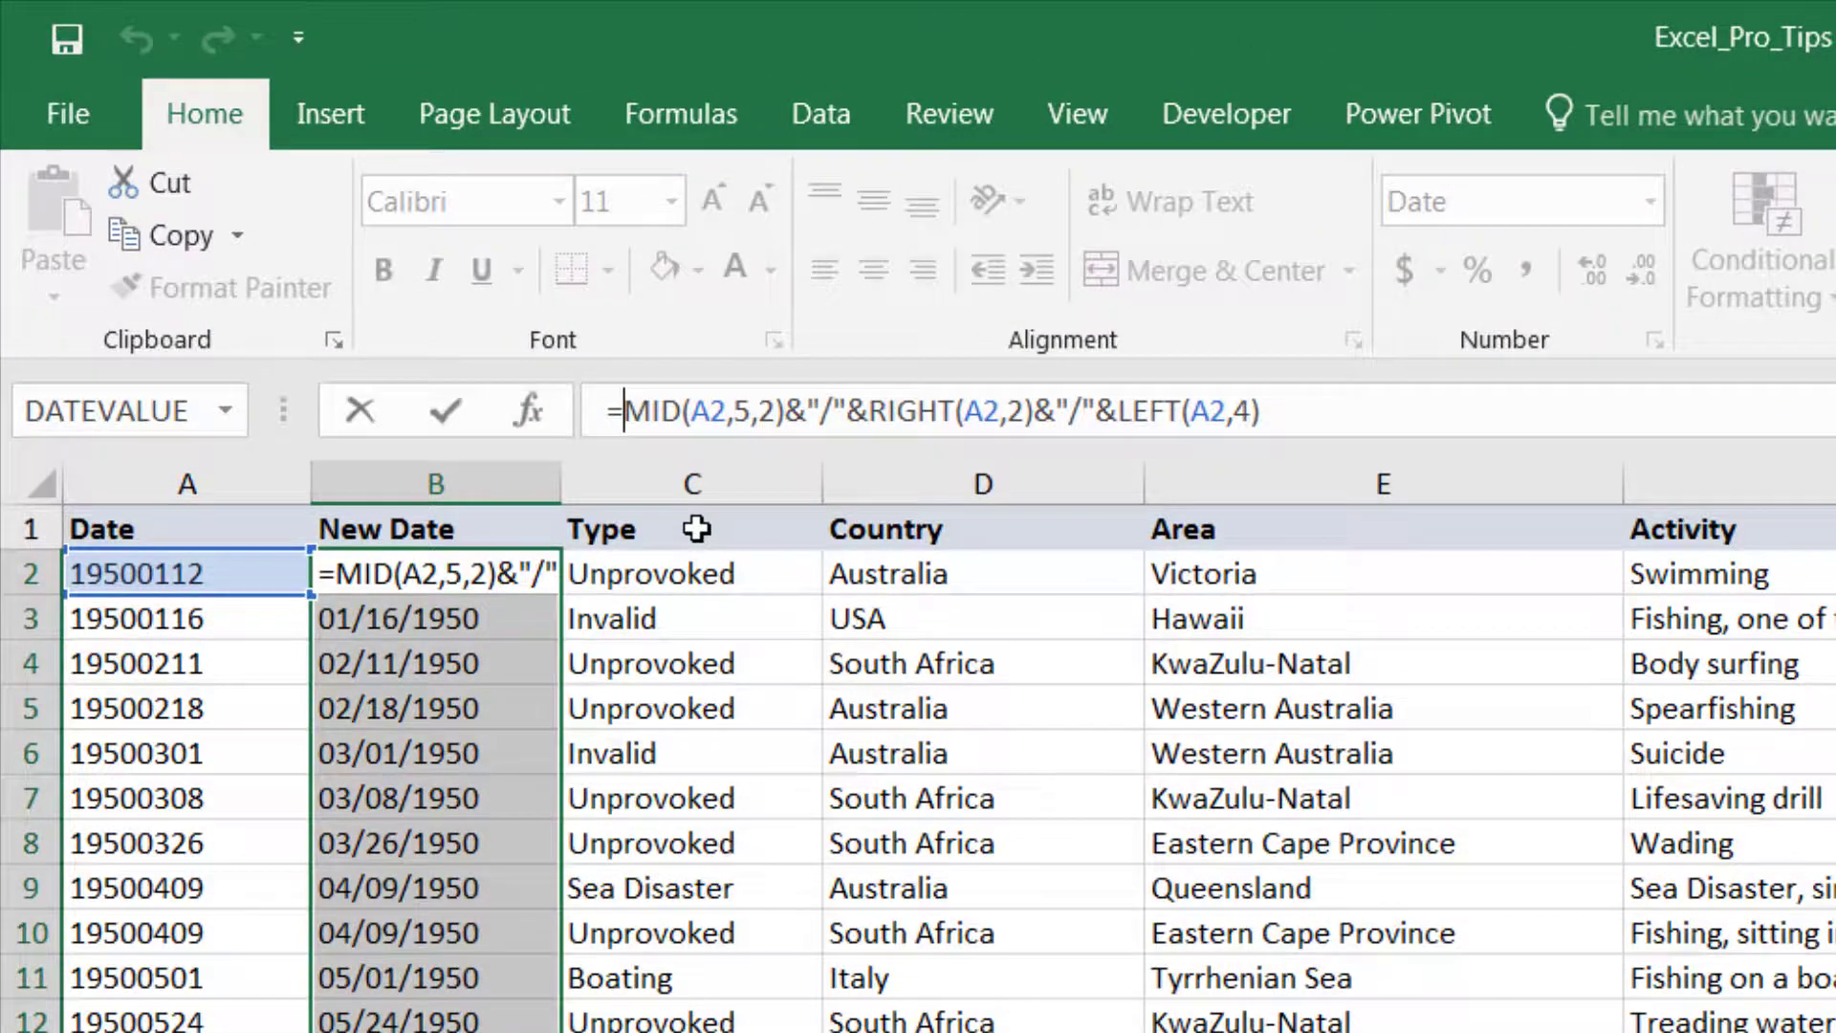
{"action": "type", "text": "DATEVALUE"}
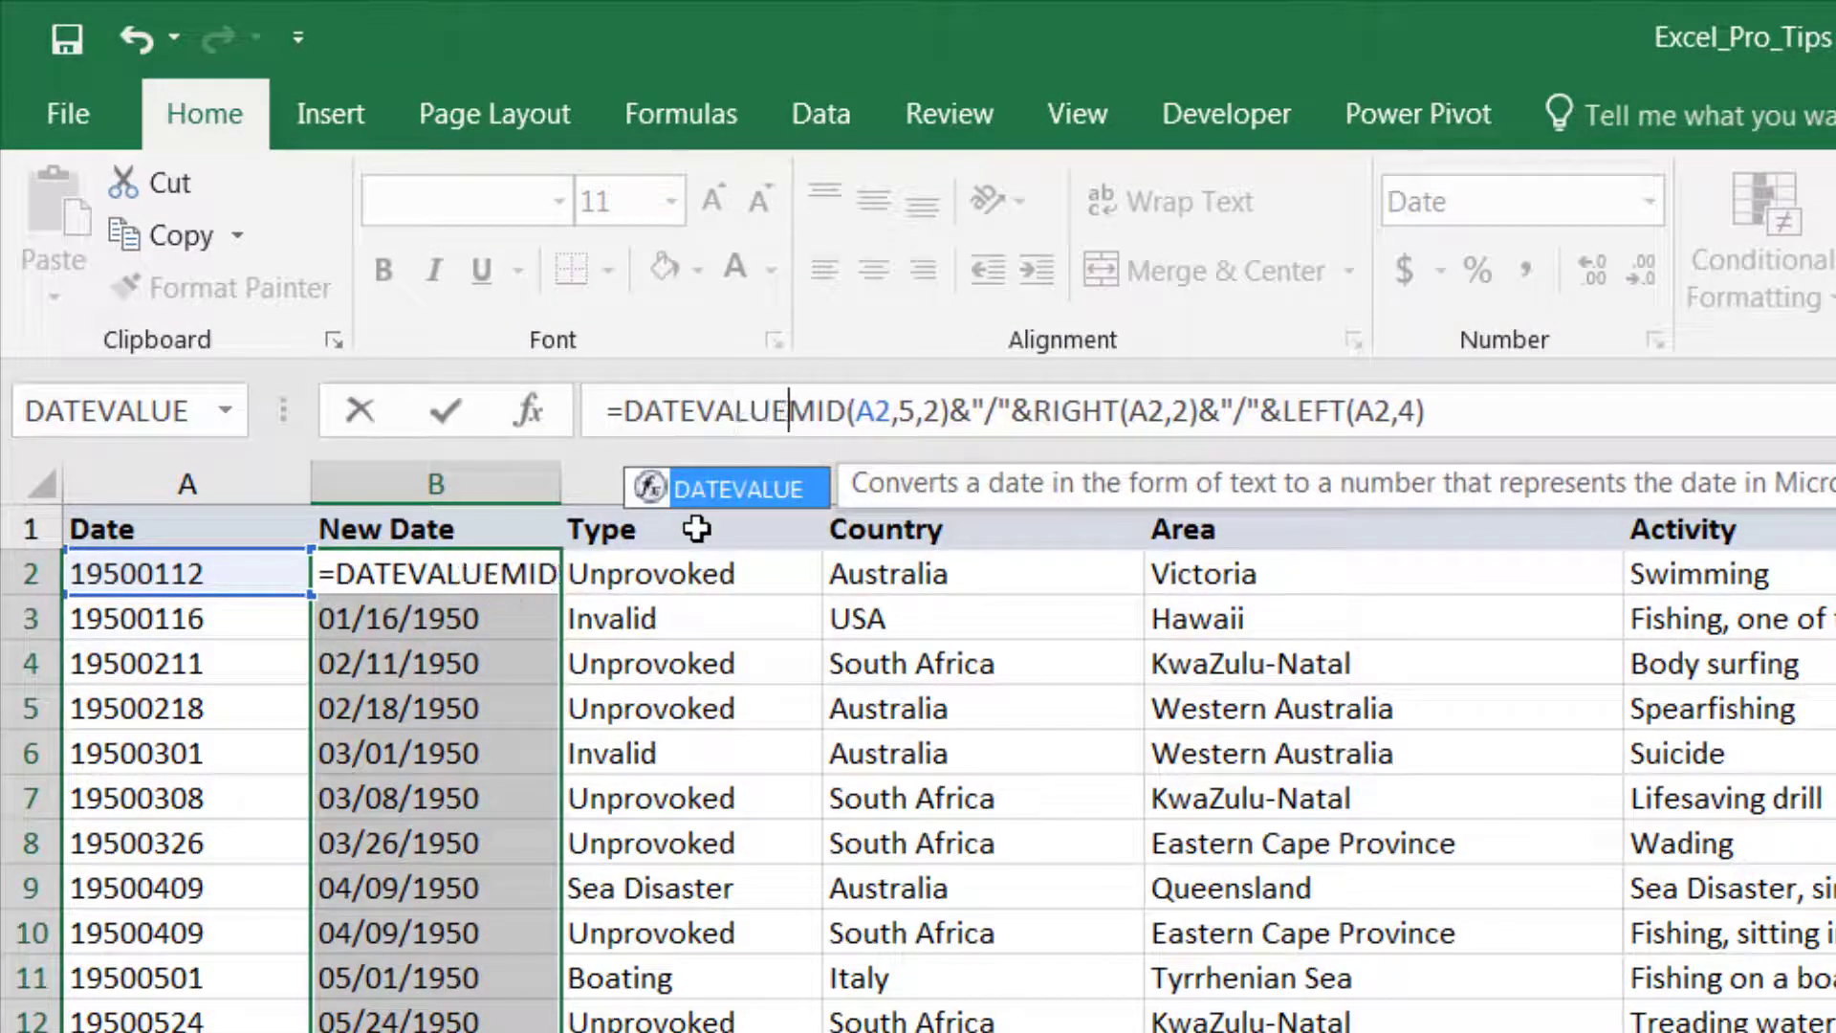
{"action": "type", "text": "("}
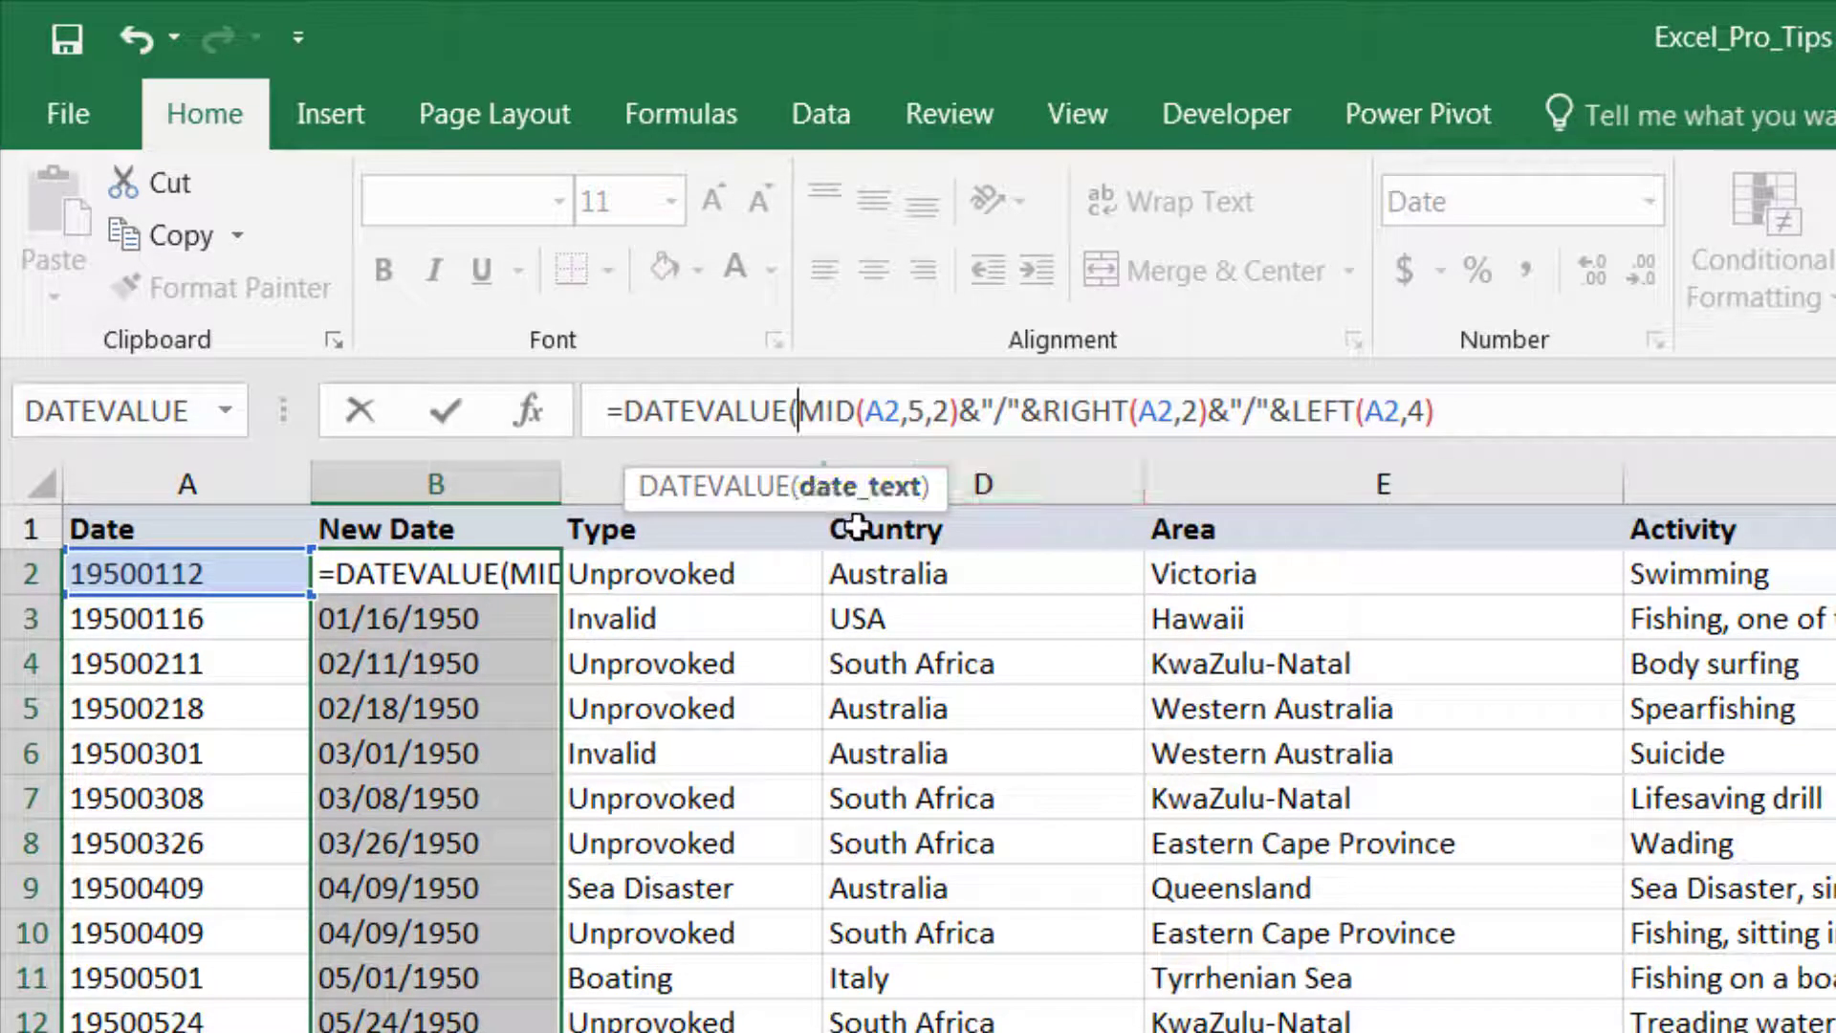
{"action": "left_click", "coordinate": [1548, 402]}
{"action": "type", "text": ")"}
{"action": "key", "text": "Return"}
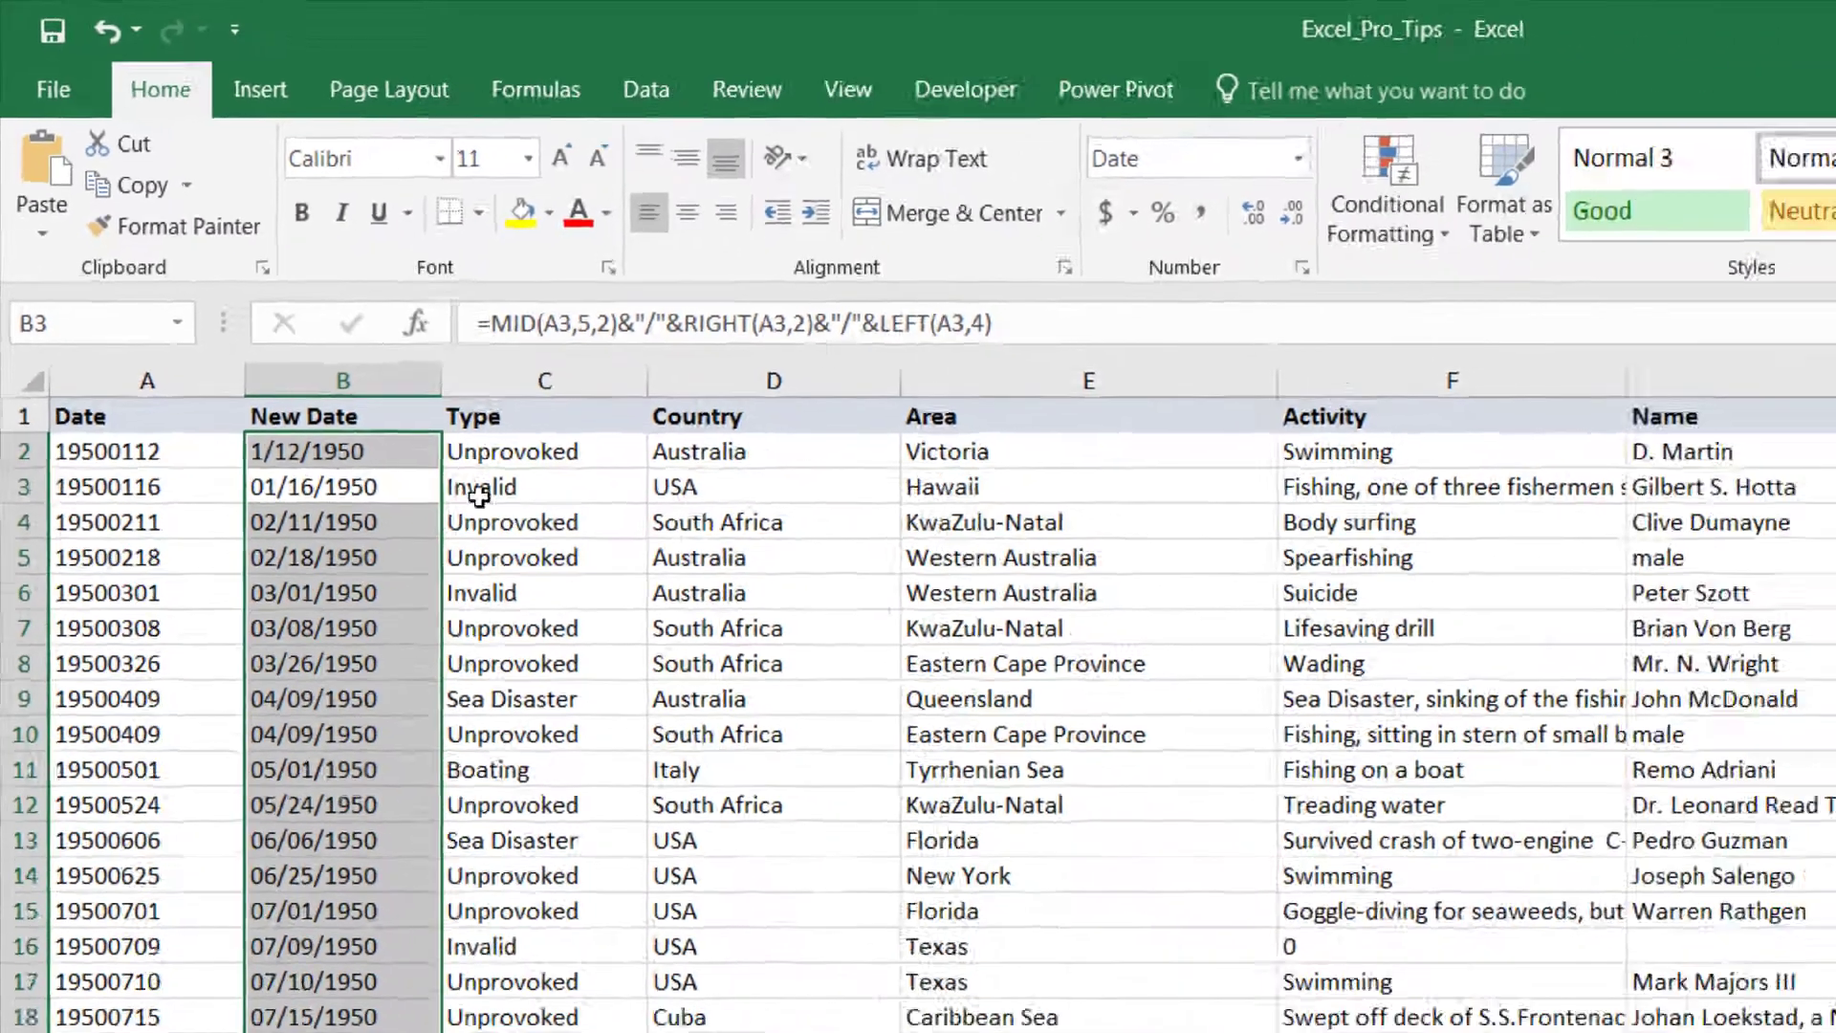
{"action": "left_click", "coordinate": [545, 584]}
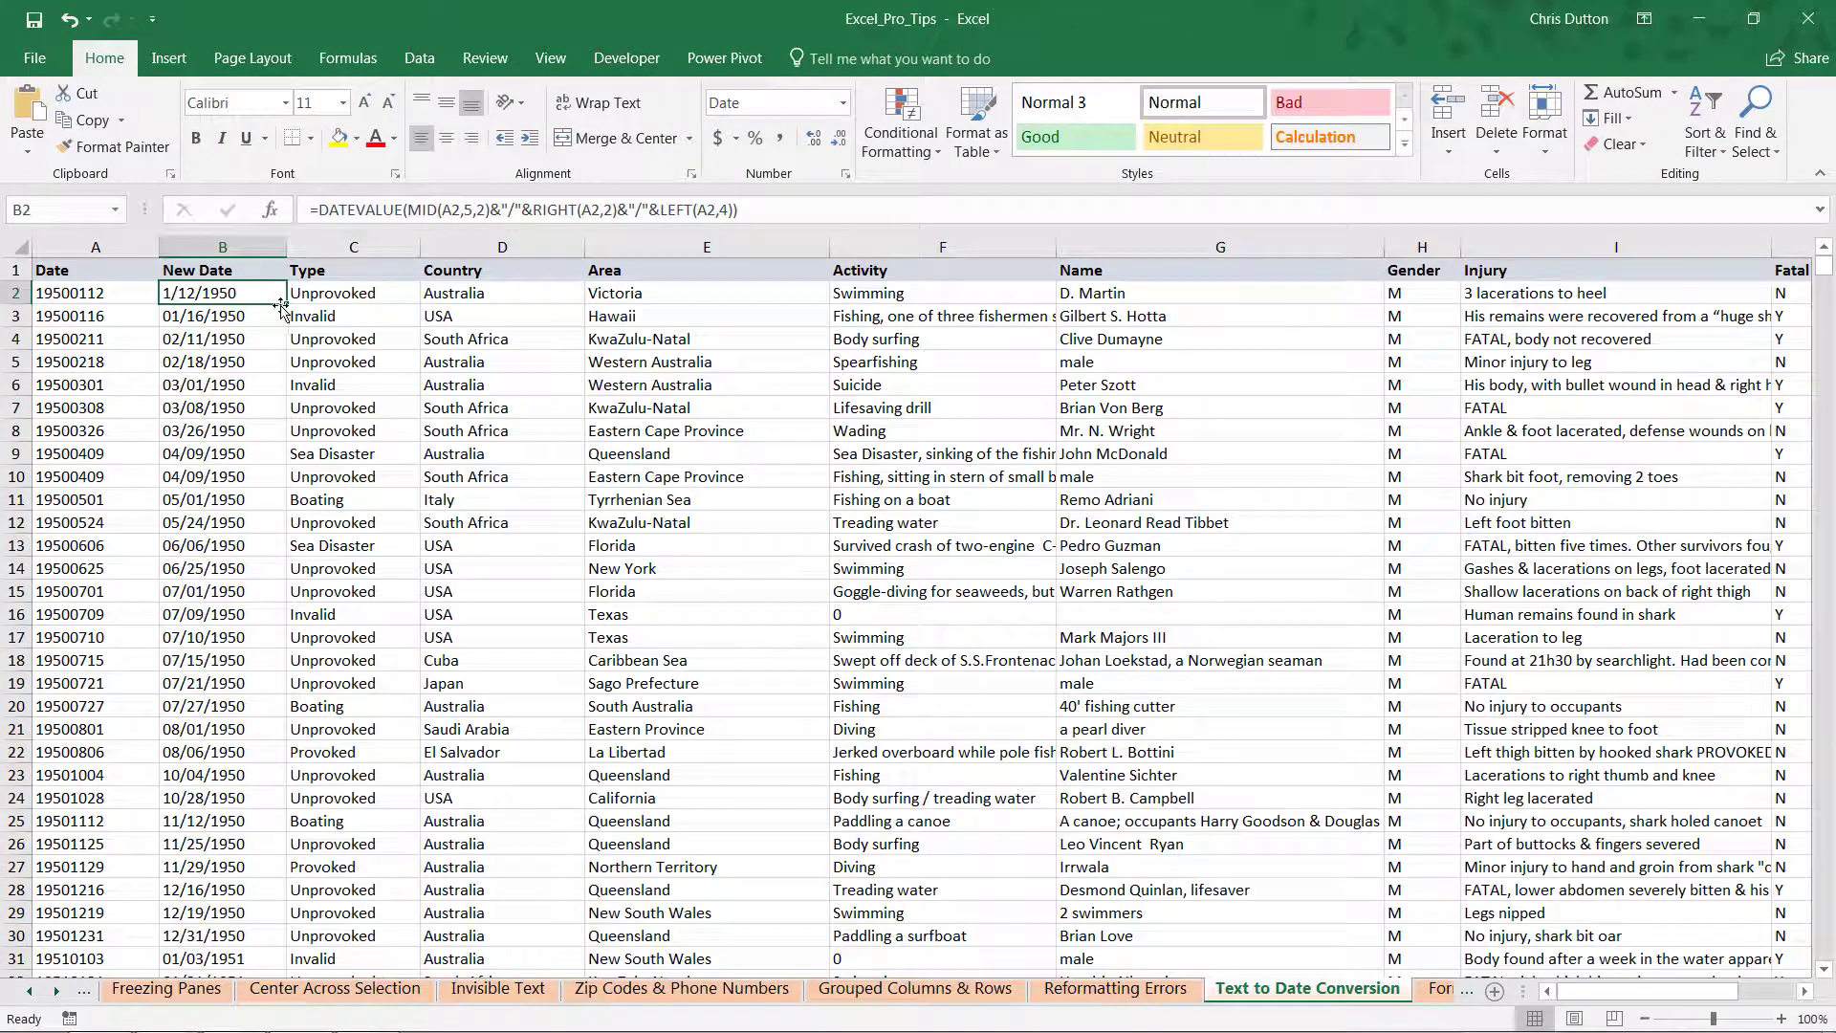
{"action": "double_click", "coordinate": [284, 306]}
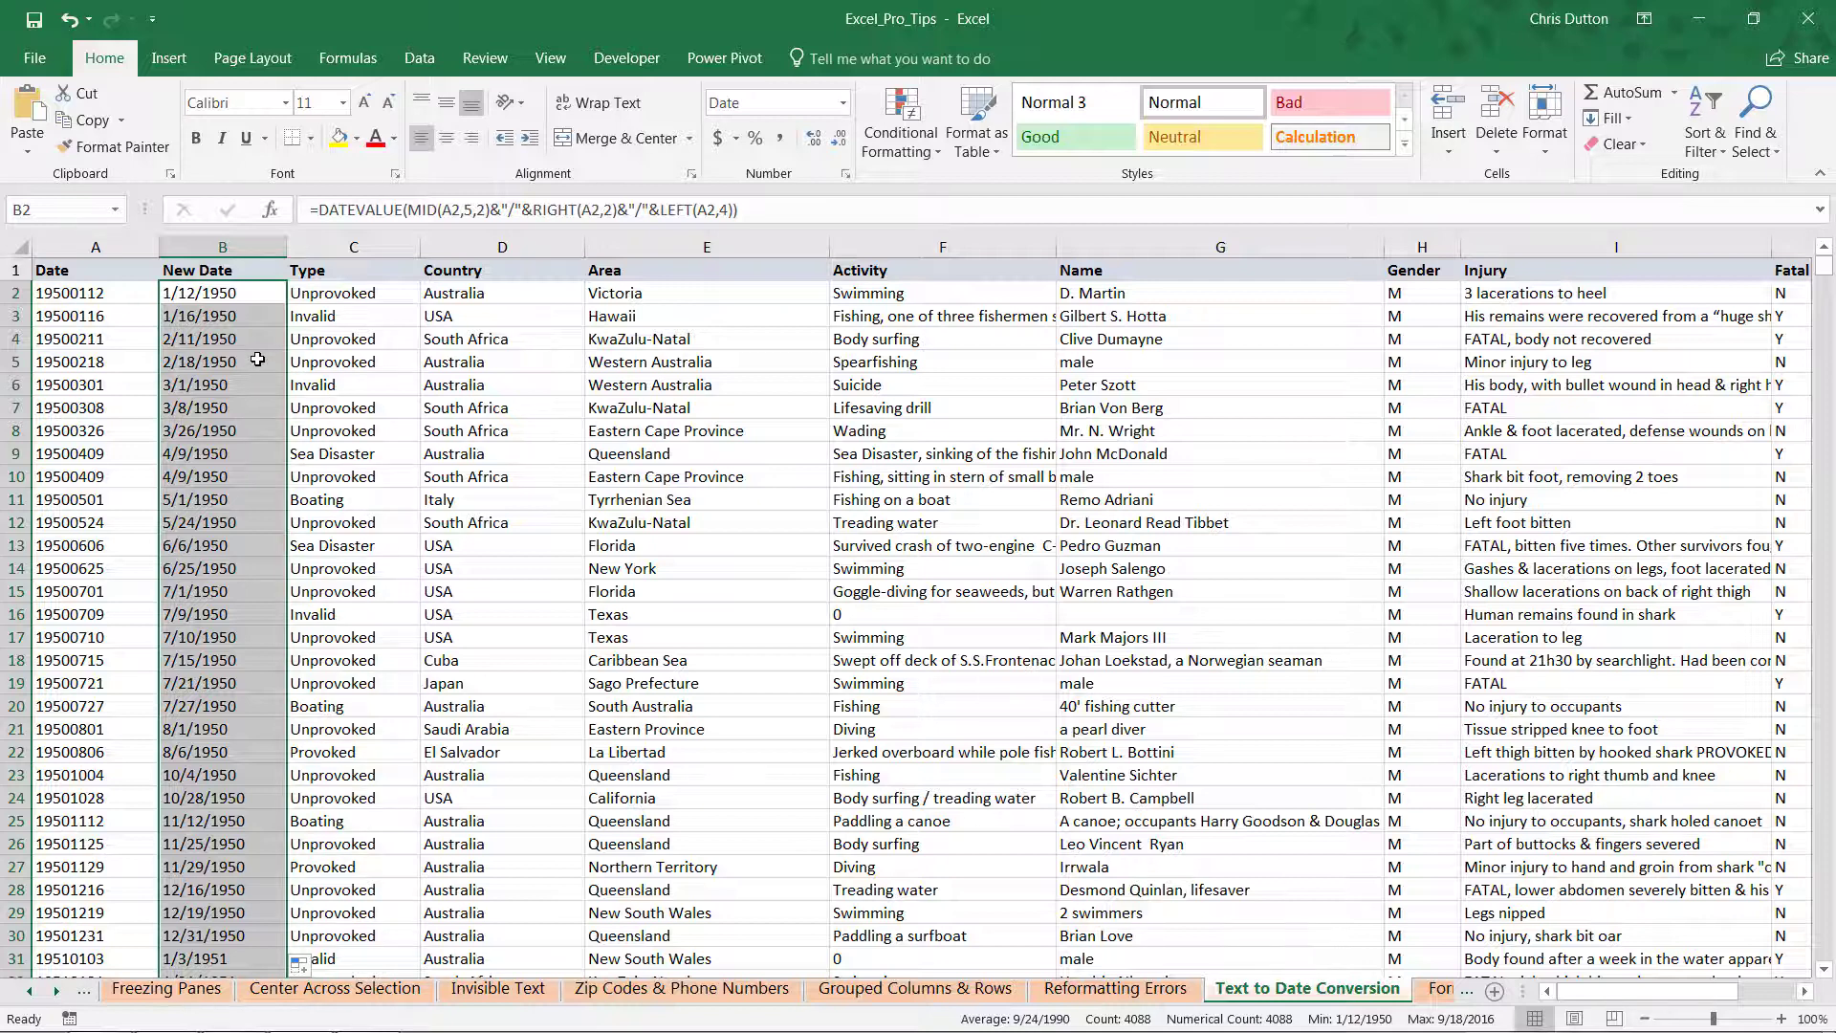
{"action": "right_click", "coordinate": [248, 298]}
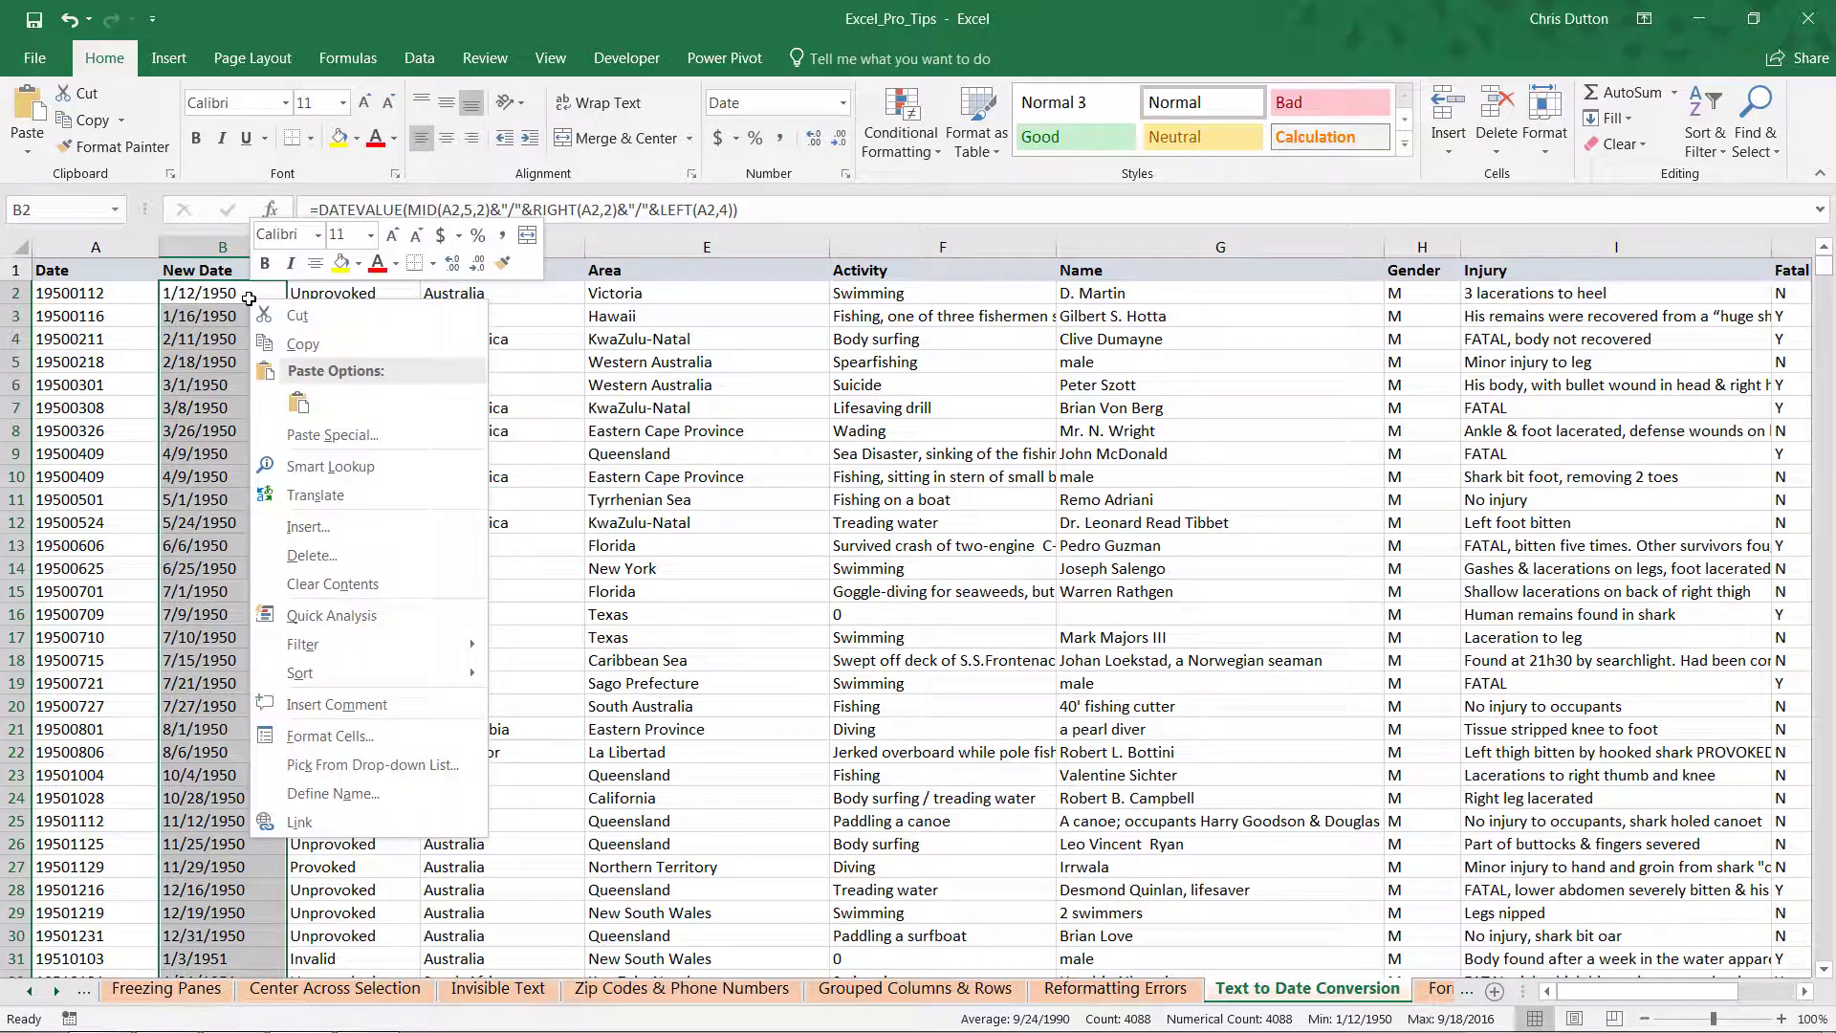
{"action": "left_click", "coordinate": [329, 736]}
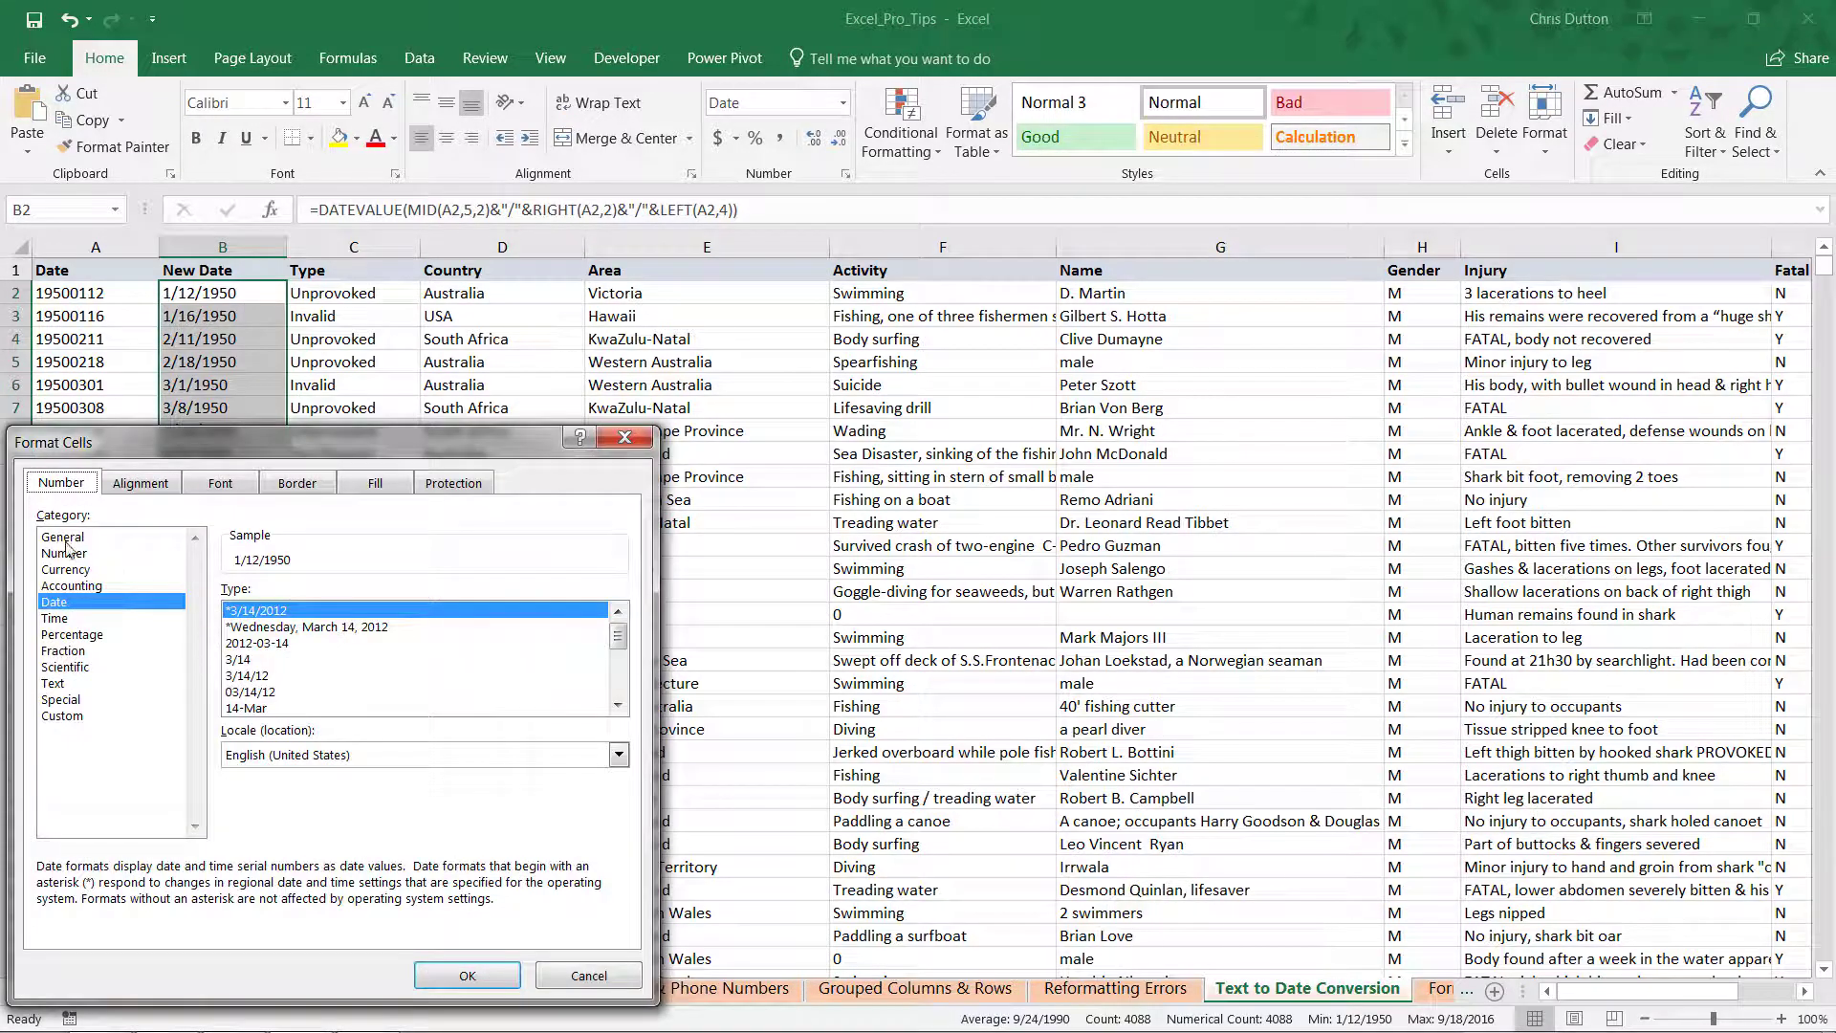
{"action": "left_click", "coordinate": [63, 537]}
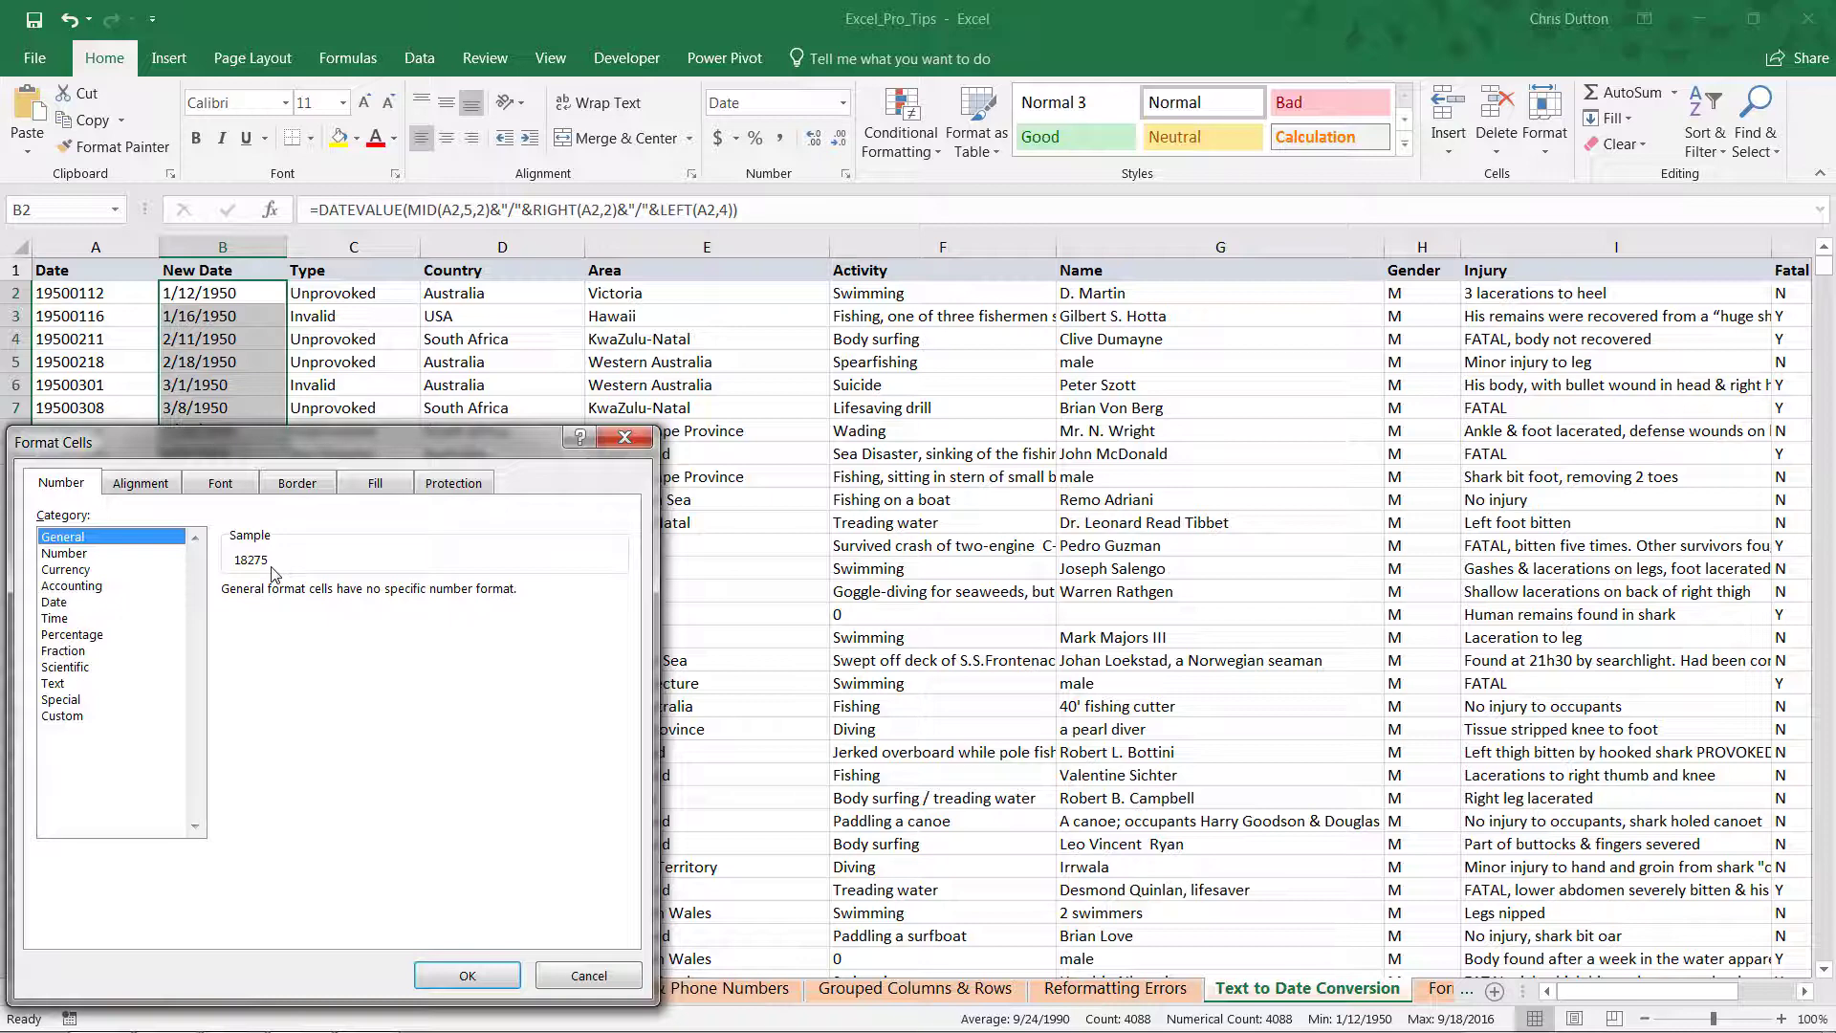
{"action": "left_click", "coordinate": [467, 975]}
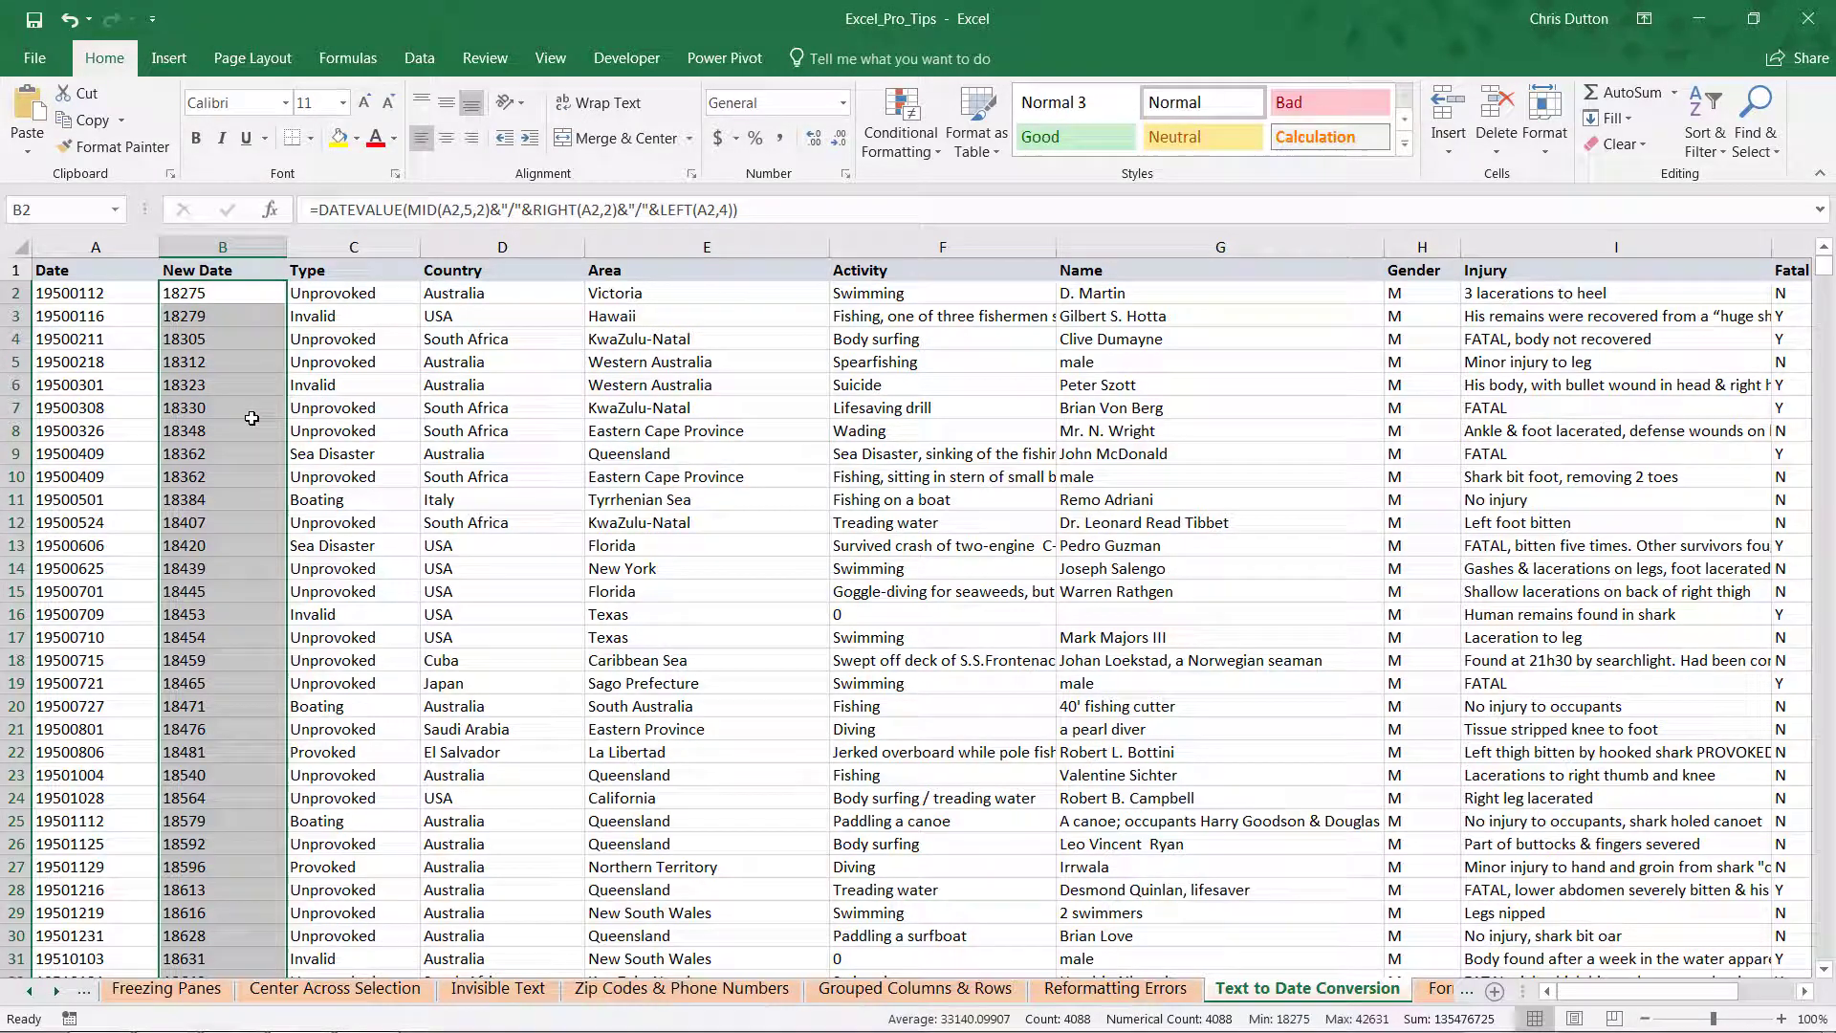
{"action": "key", "text": "ctrl+z"}
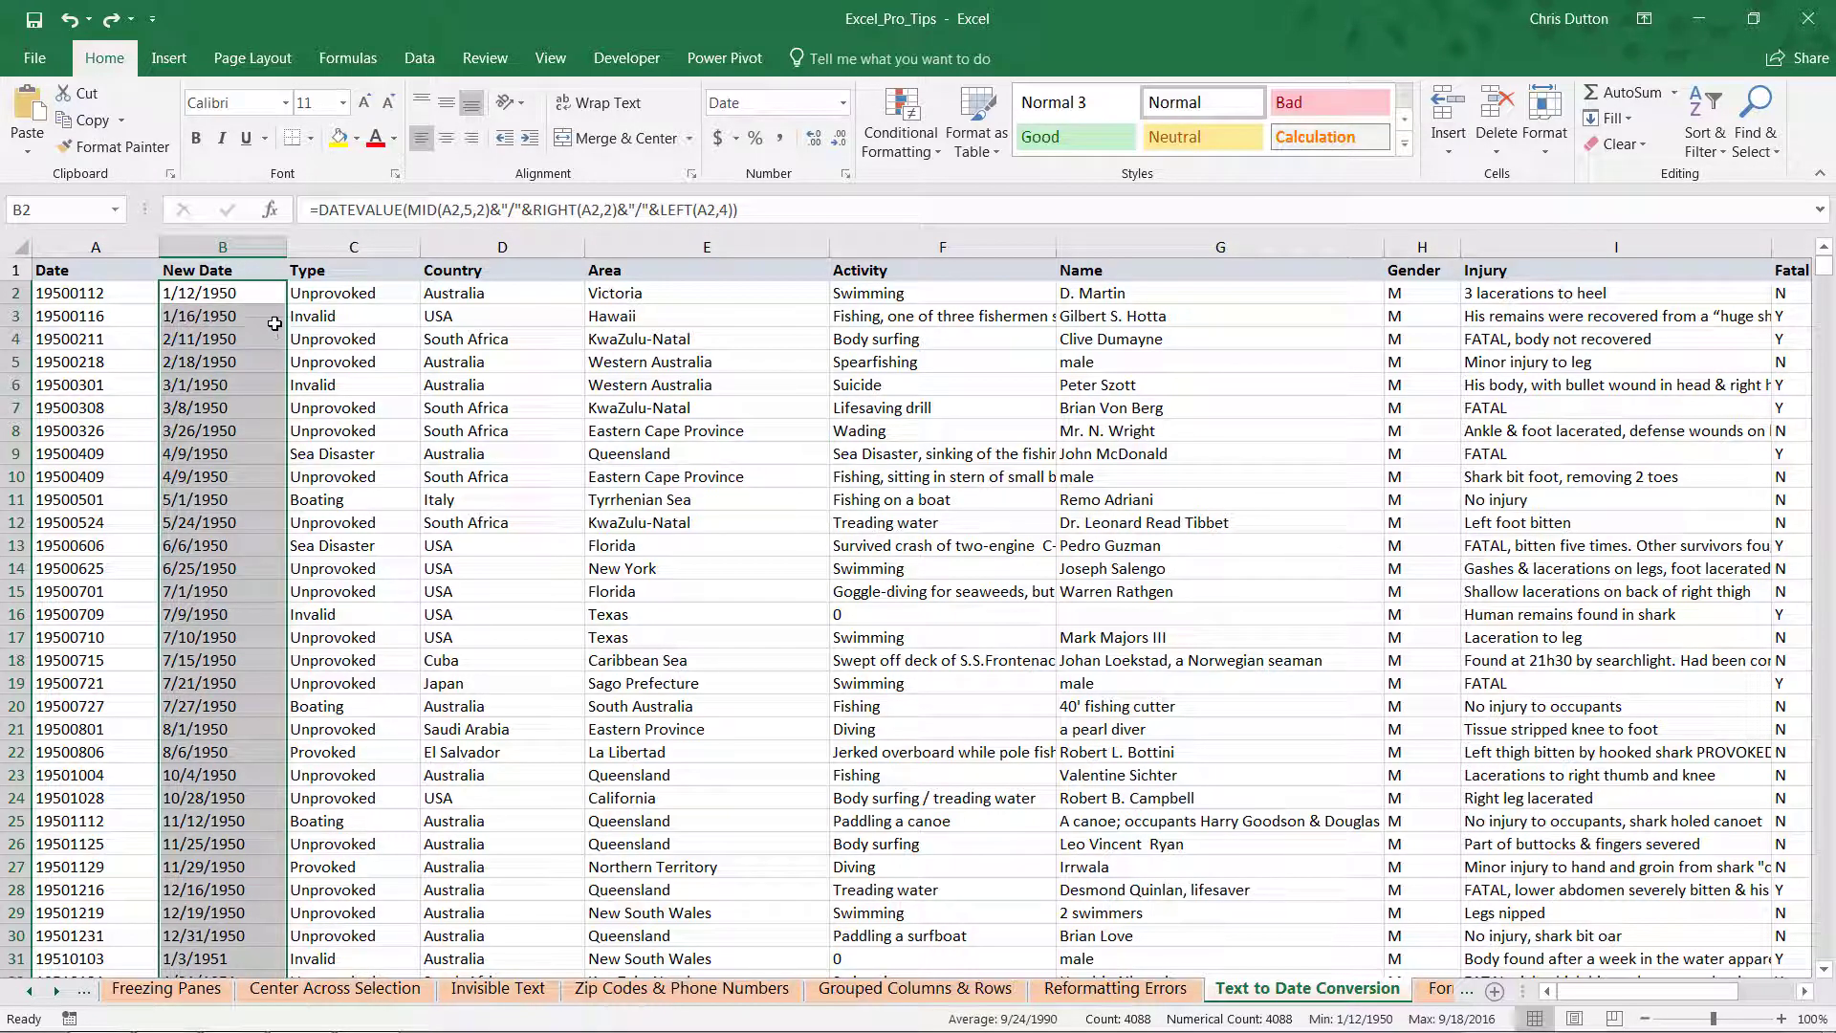
Insert an empty column C between New Date and Type.
{"action": "right_click", "coordinate": [344, 241]}
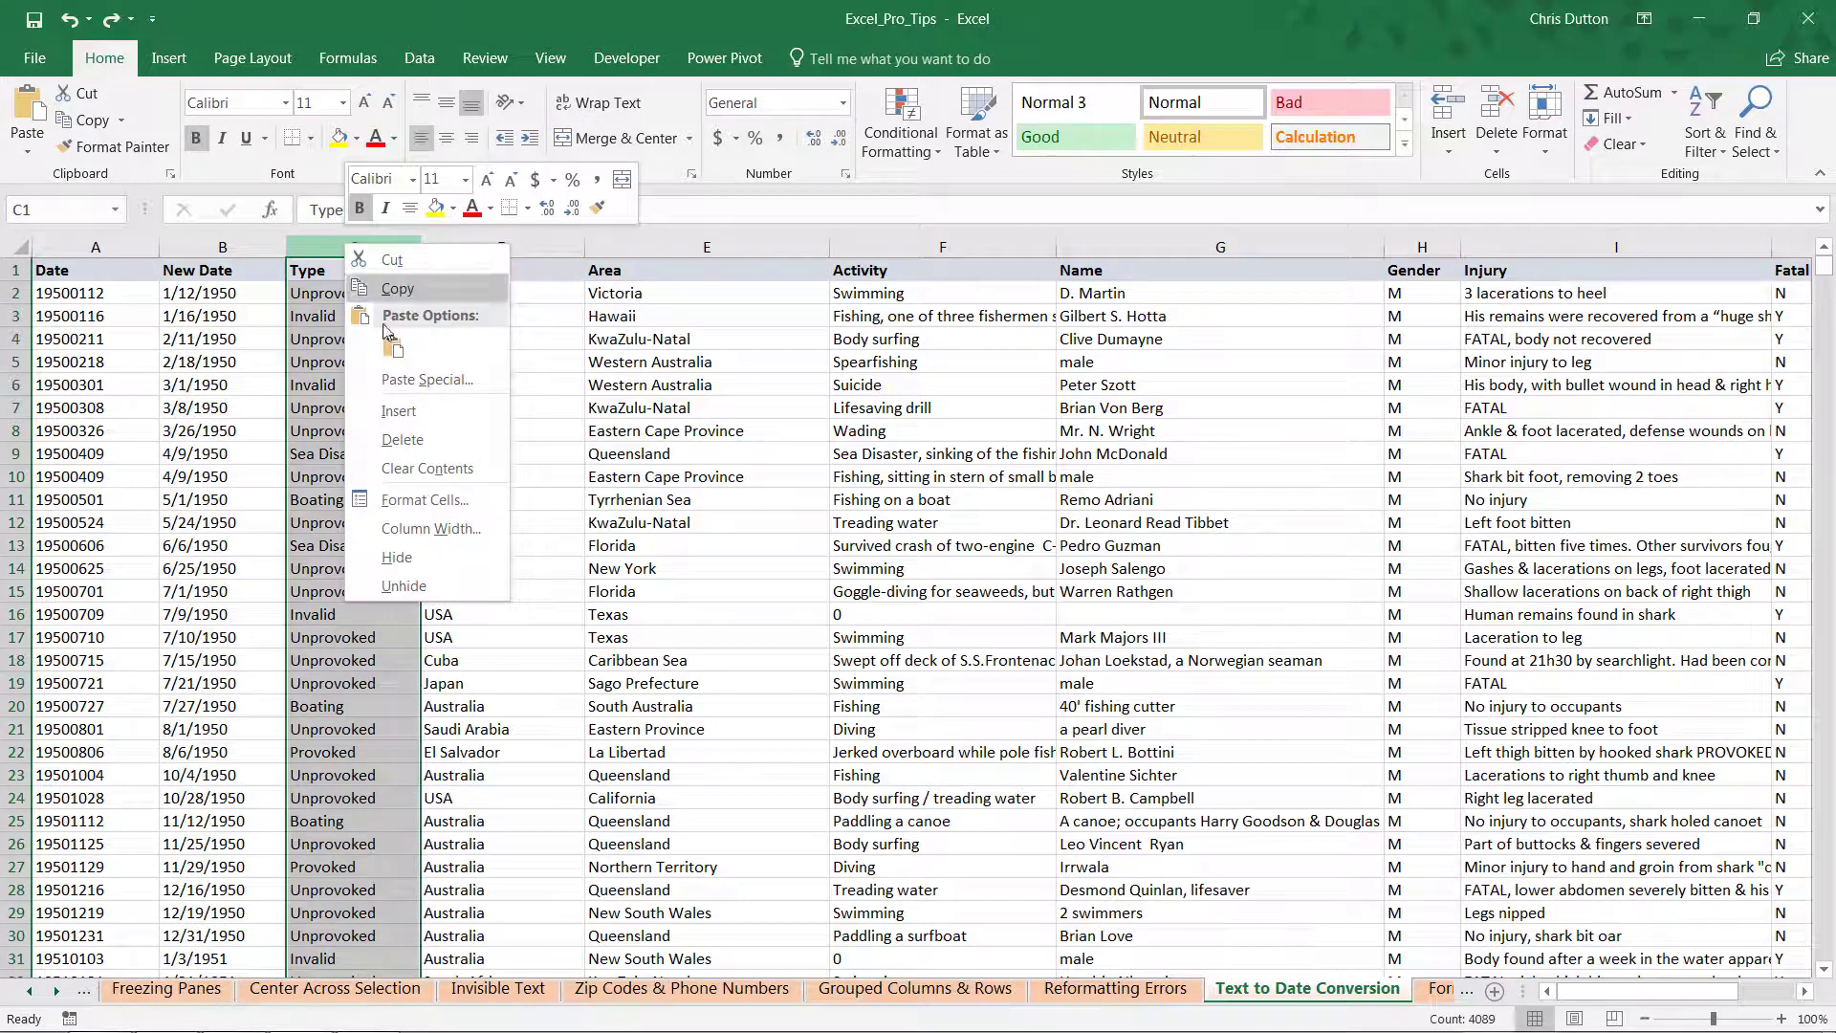
{"action": "left_click", "coordinate": [406, 412]}
{"action": "left_click", "coordinate": [341, 296]}
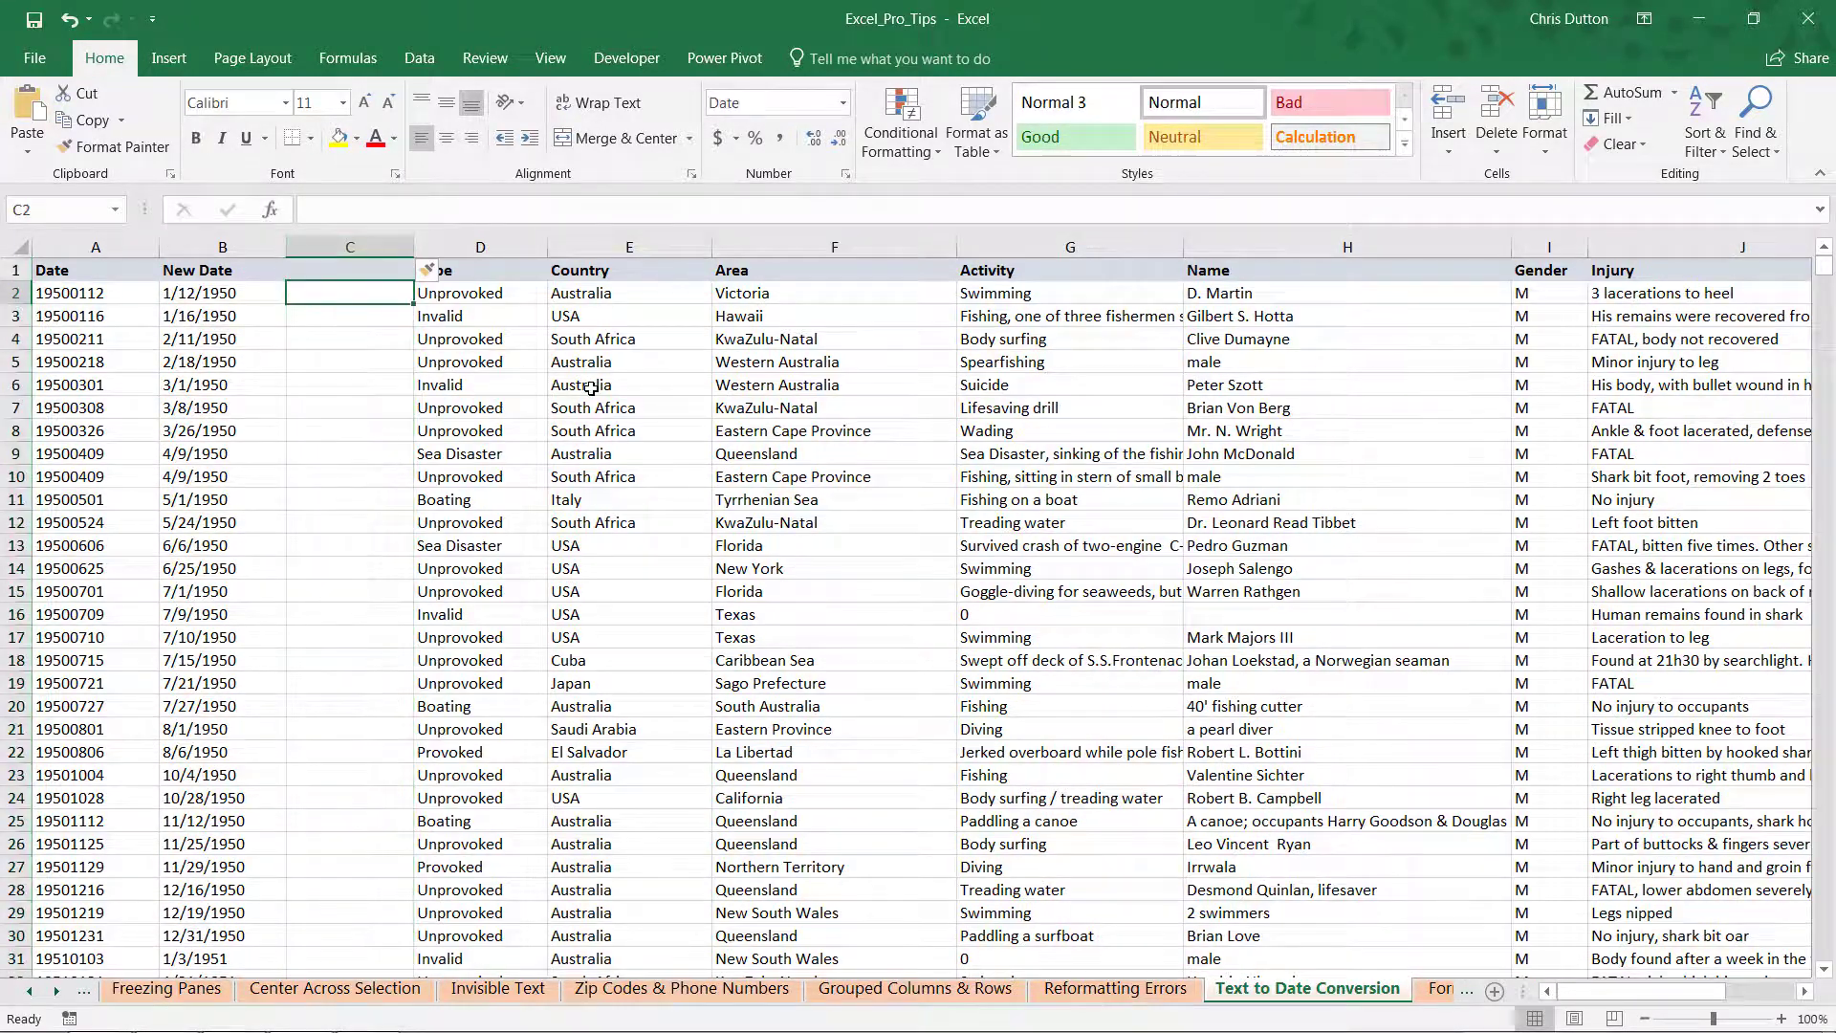
Enter =YEAR(B2) in C2, which displays as 5/3/1905 in Date format.
{"action": "type", "text": "=YEAR("}
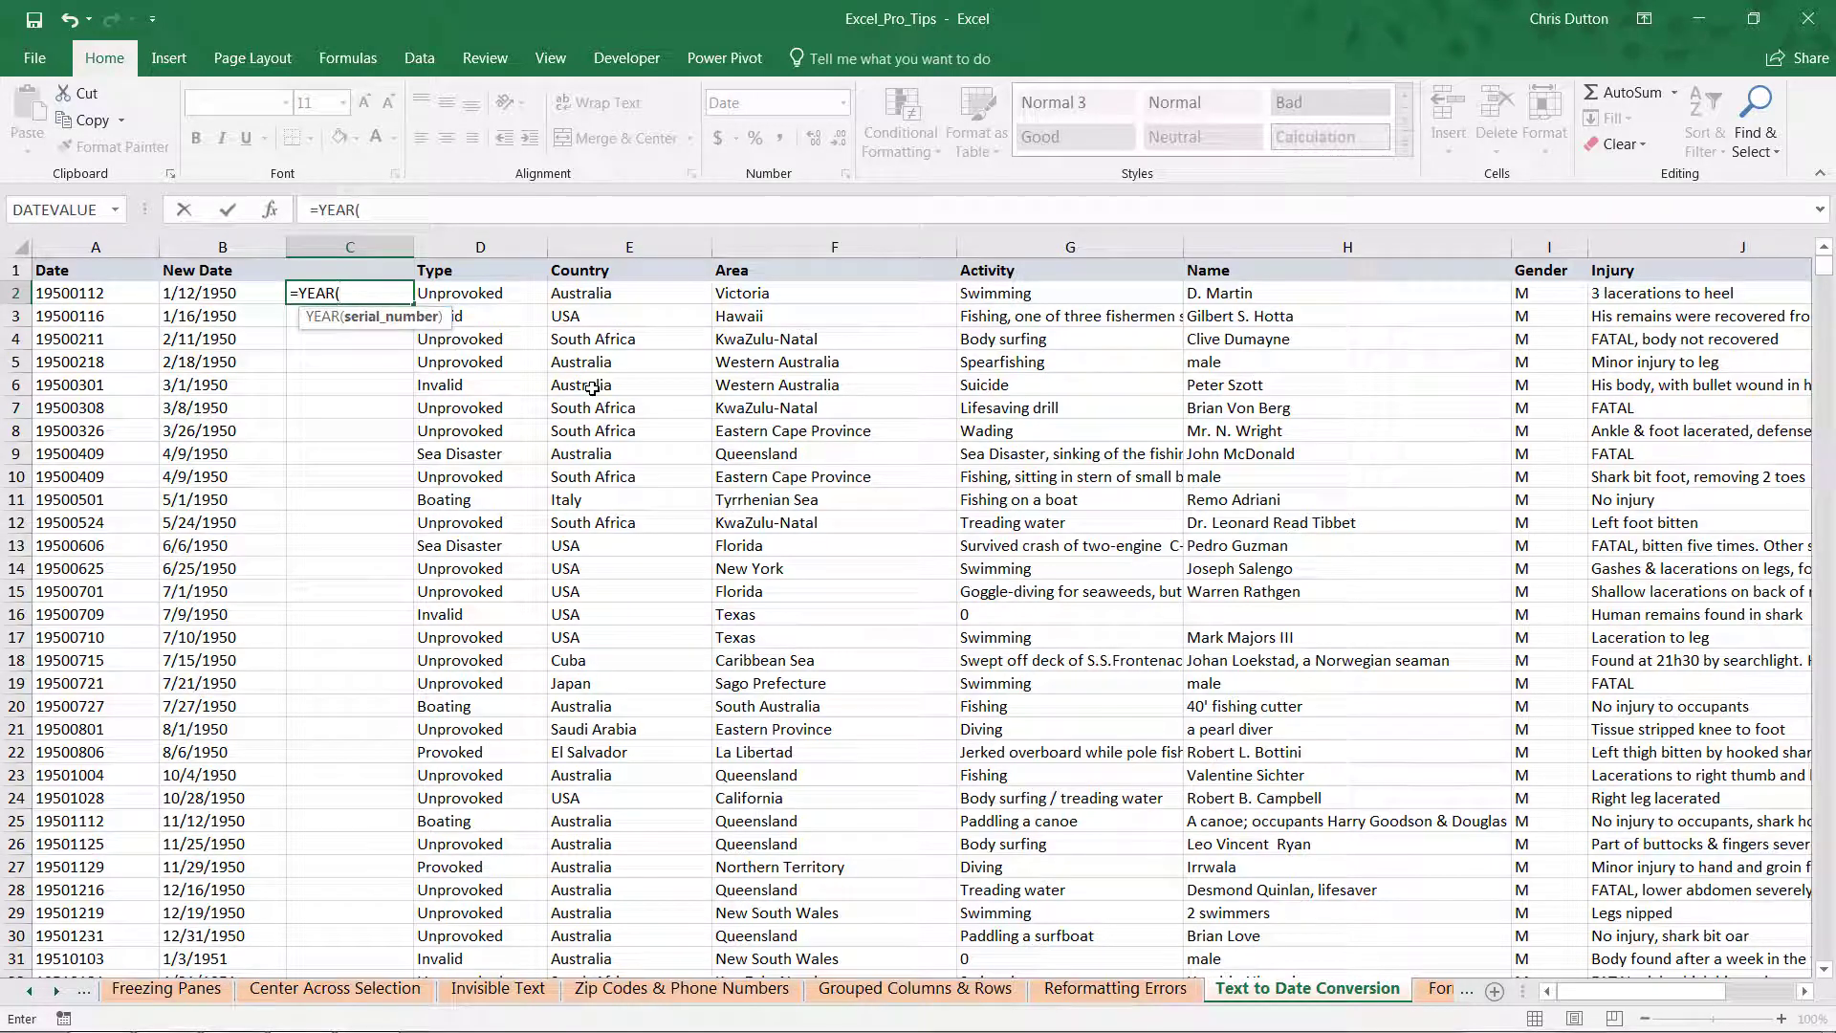
{"action": "key", "text": "Left"}
{"action": "type", "text": ")"}
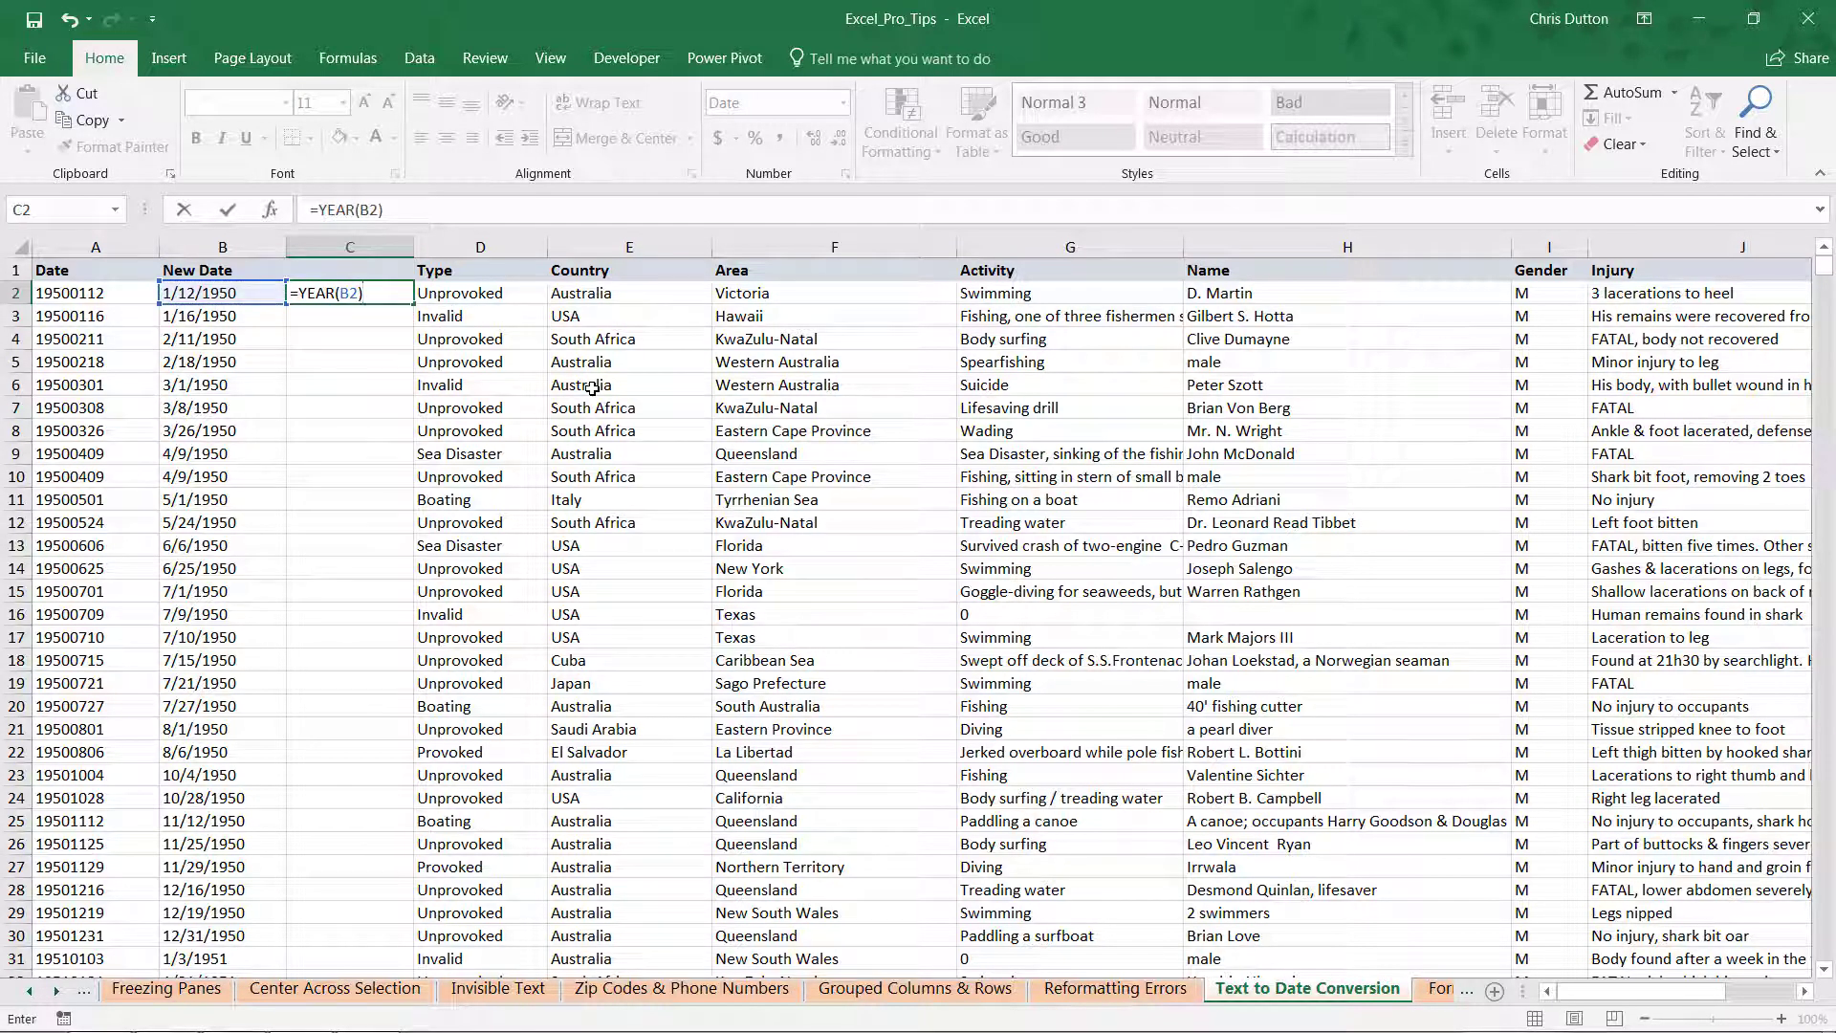
{"action": "key", "text": "Return"}
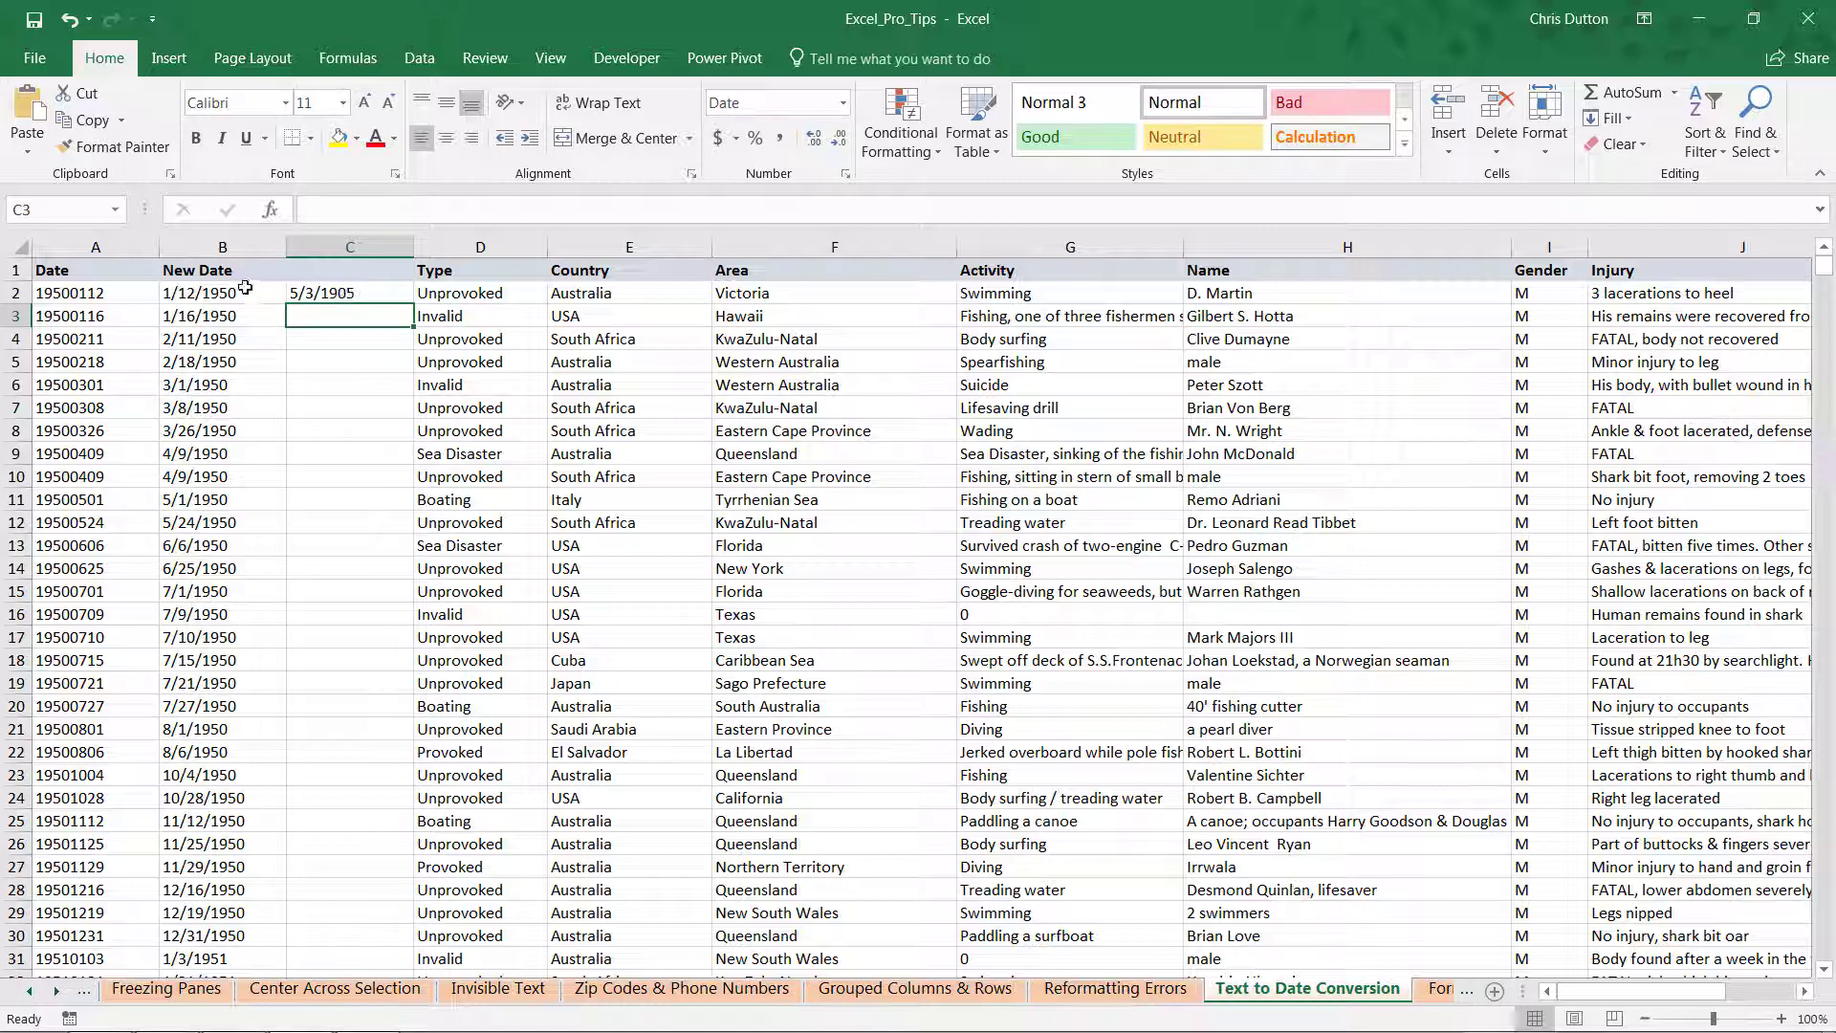
Format C2 as General so it shows the year 1950.
{"action": "right_click", "coordinate": [355, 299]}
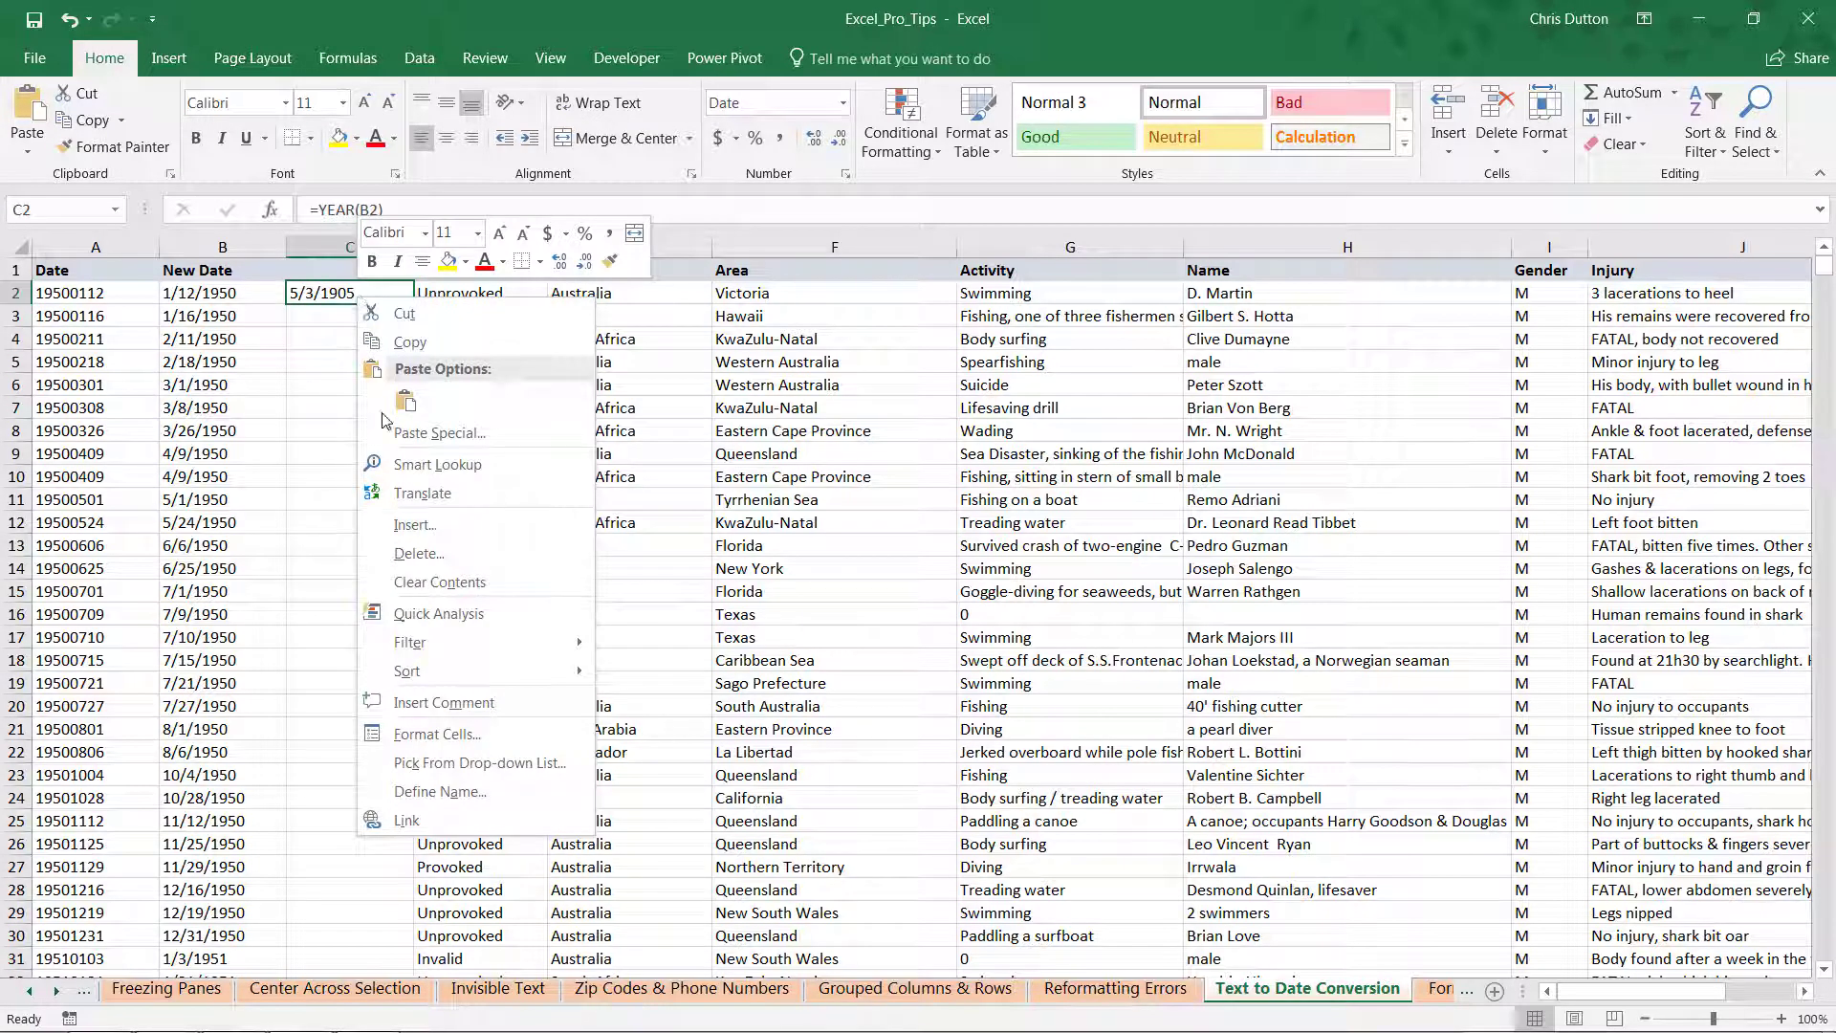
{"action": "left_click", "coordinate": [438, 734]}
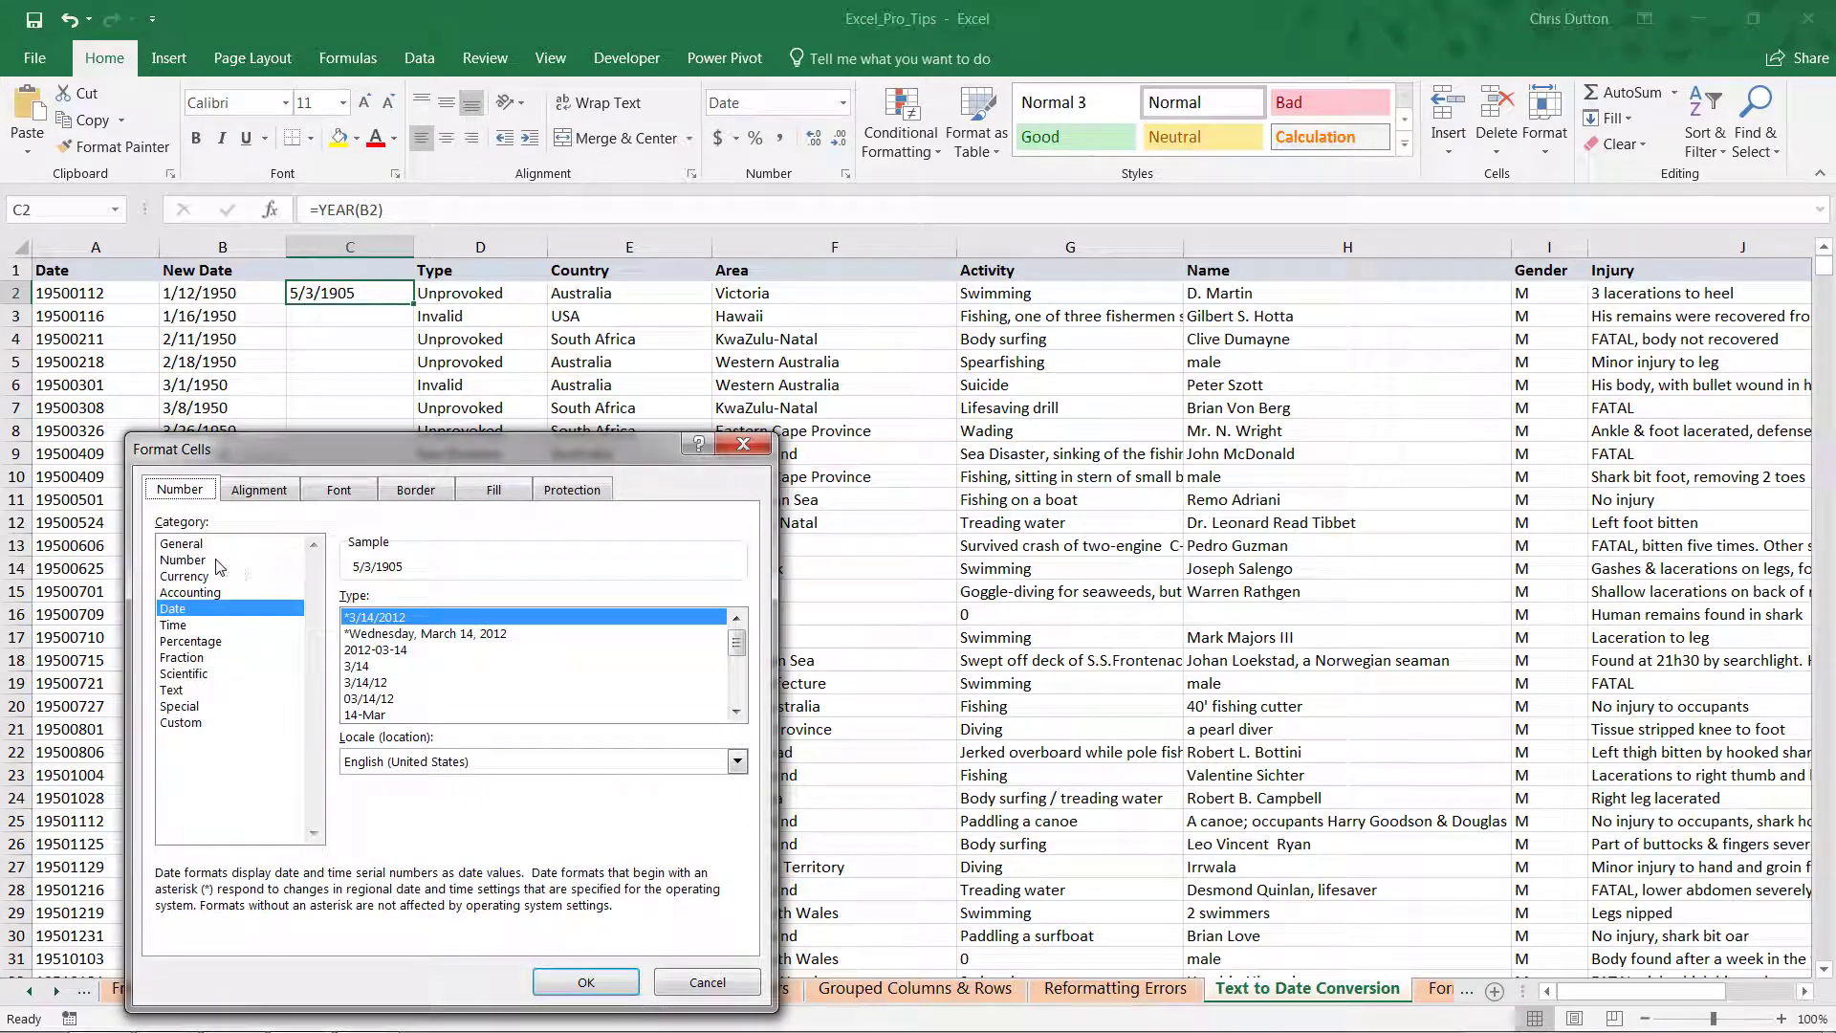
{"action": "left_click", "coordinate": [186, 544]}
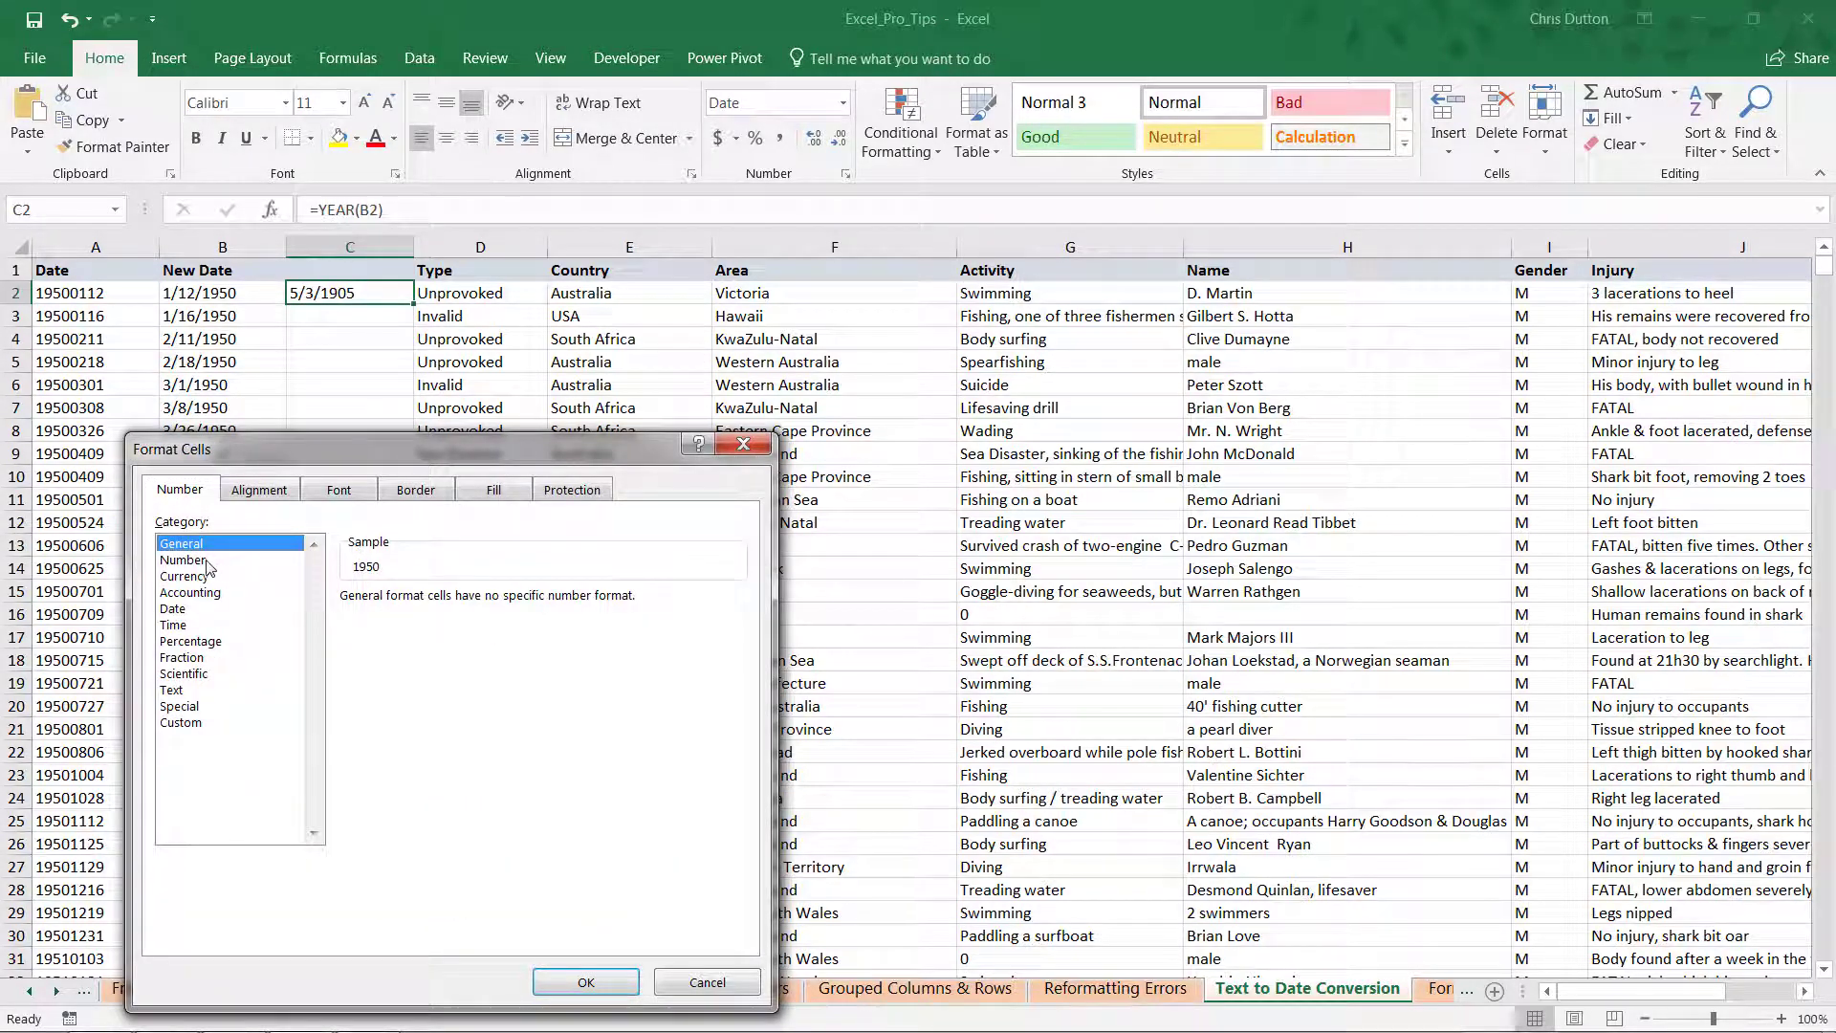
{"action": "left_click", "coordinate": [585, 982]}
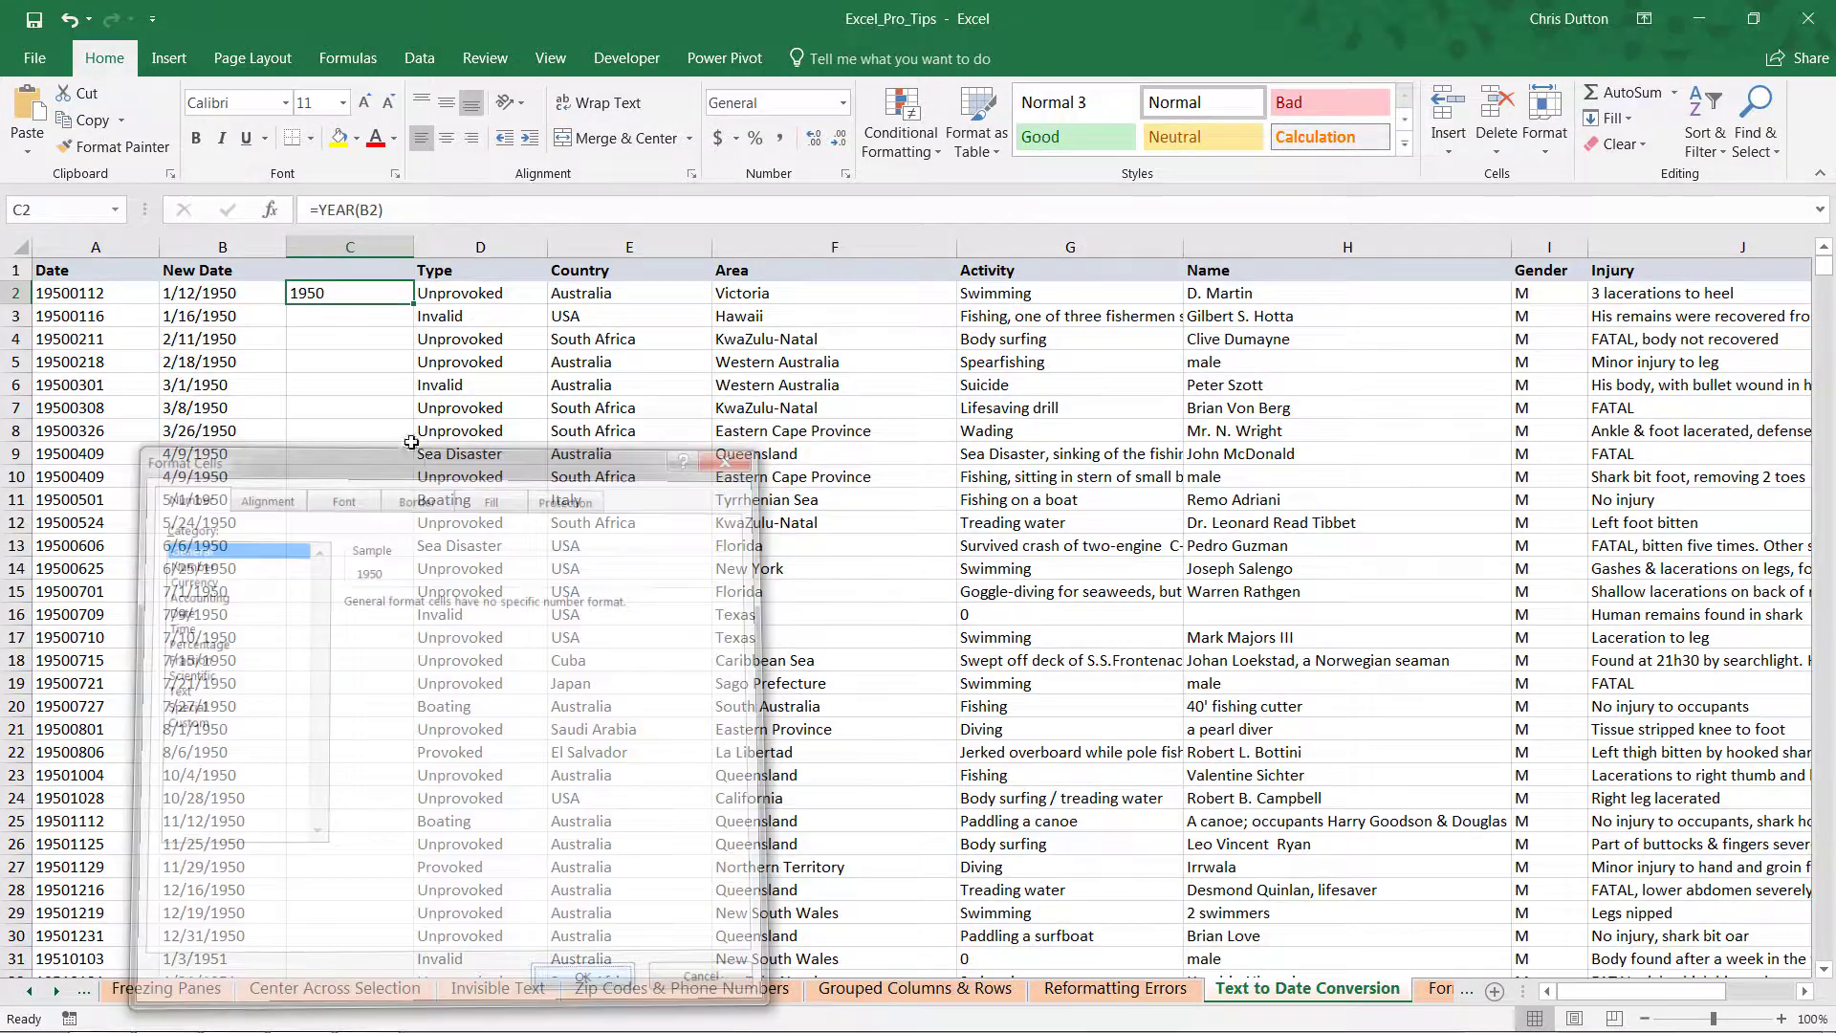
Fill =YEAR(B2) down column C and check years like 1954 and 2013.
{"action": "double_click", "coordinate": [413, 307]}
{"action": "scroll", "coordinate": [312, 471], "scroll_direction": "down", "scroll_amount": 9}
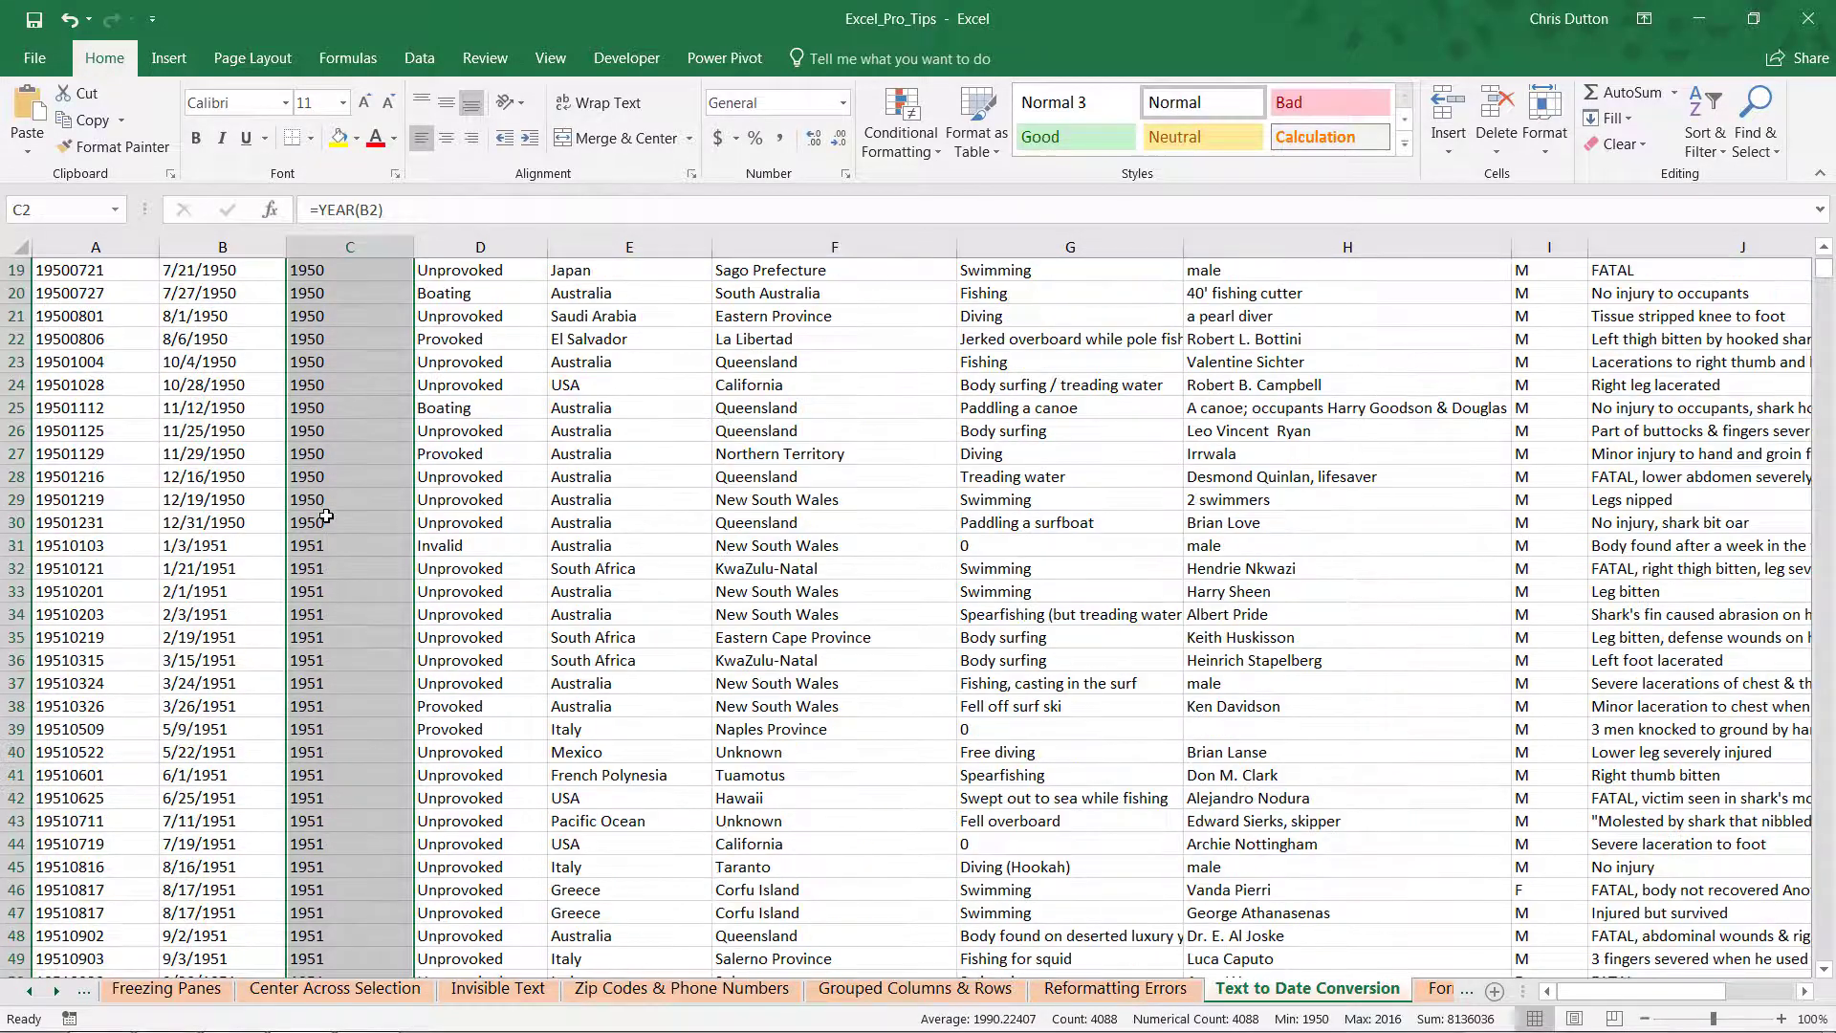
{"action": "scroll", "coordinate": [1323, 483], "scroll_direction": "down", "scroll_amount": 20}
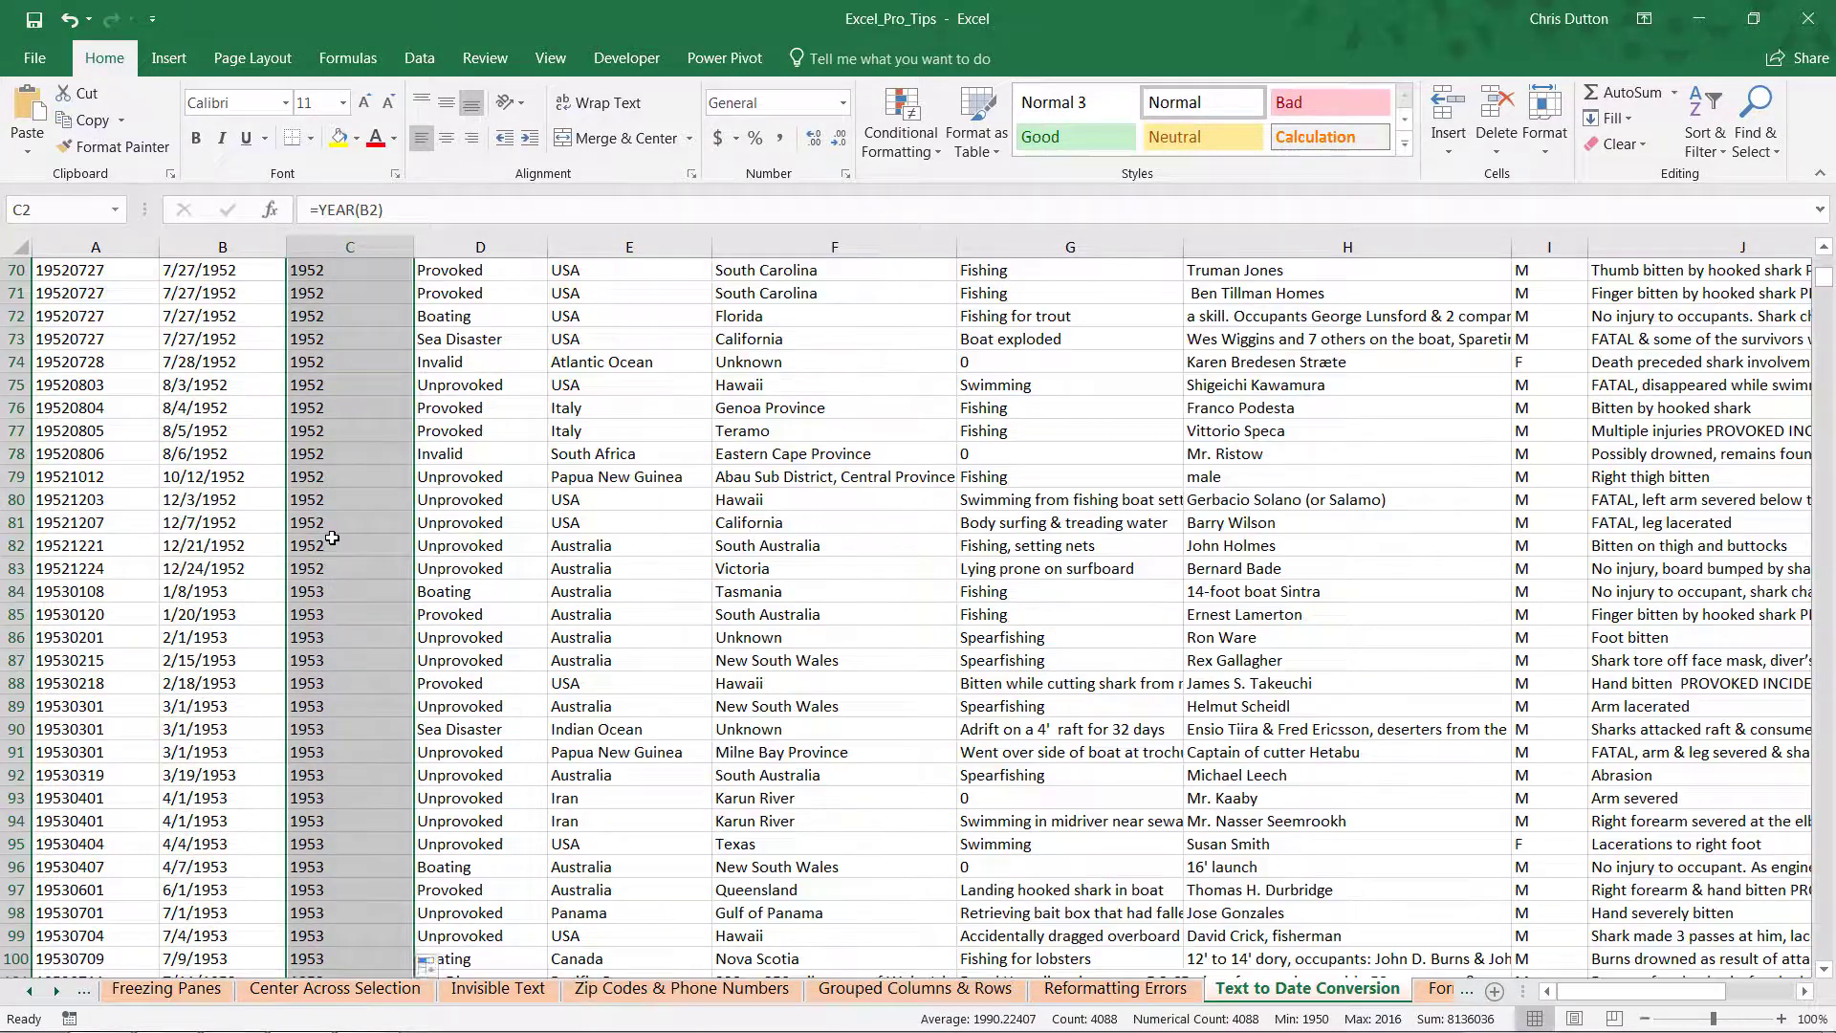
{"action": "left_click_drag", "start_coordinate": [1824, 282], "coordinate": [1769, 260]}
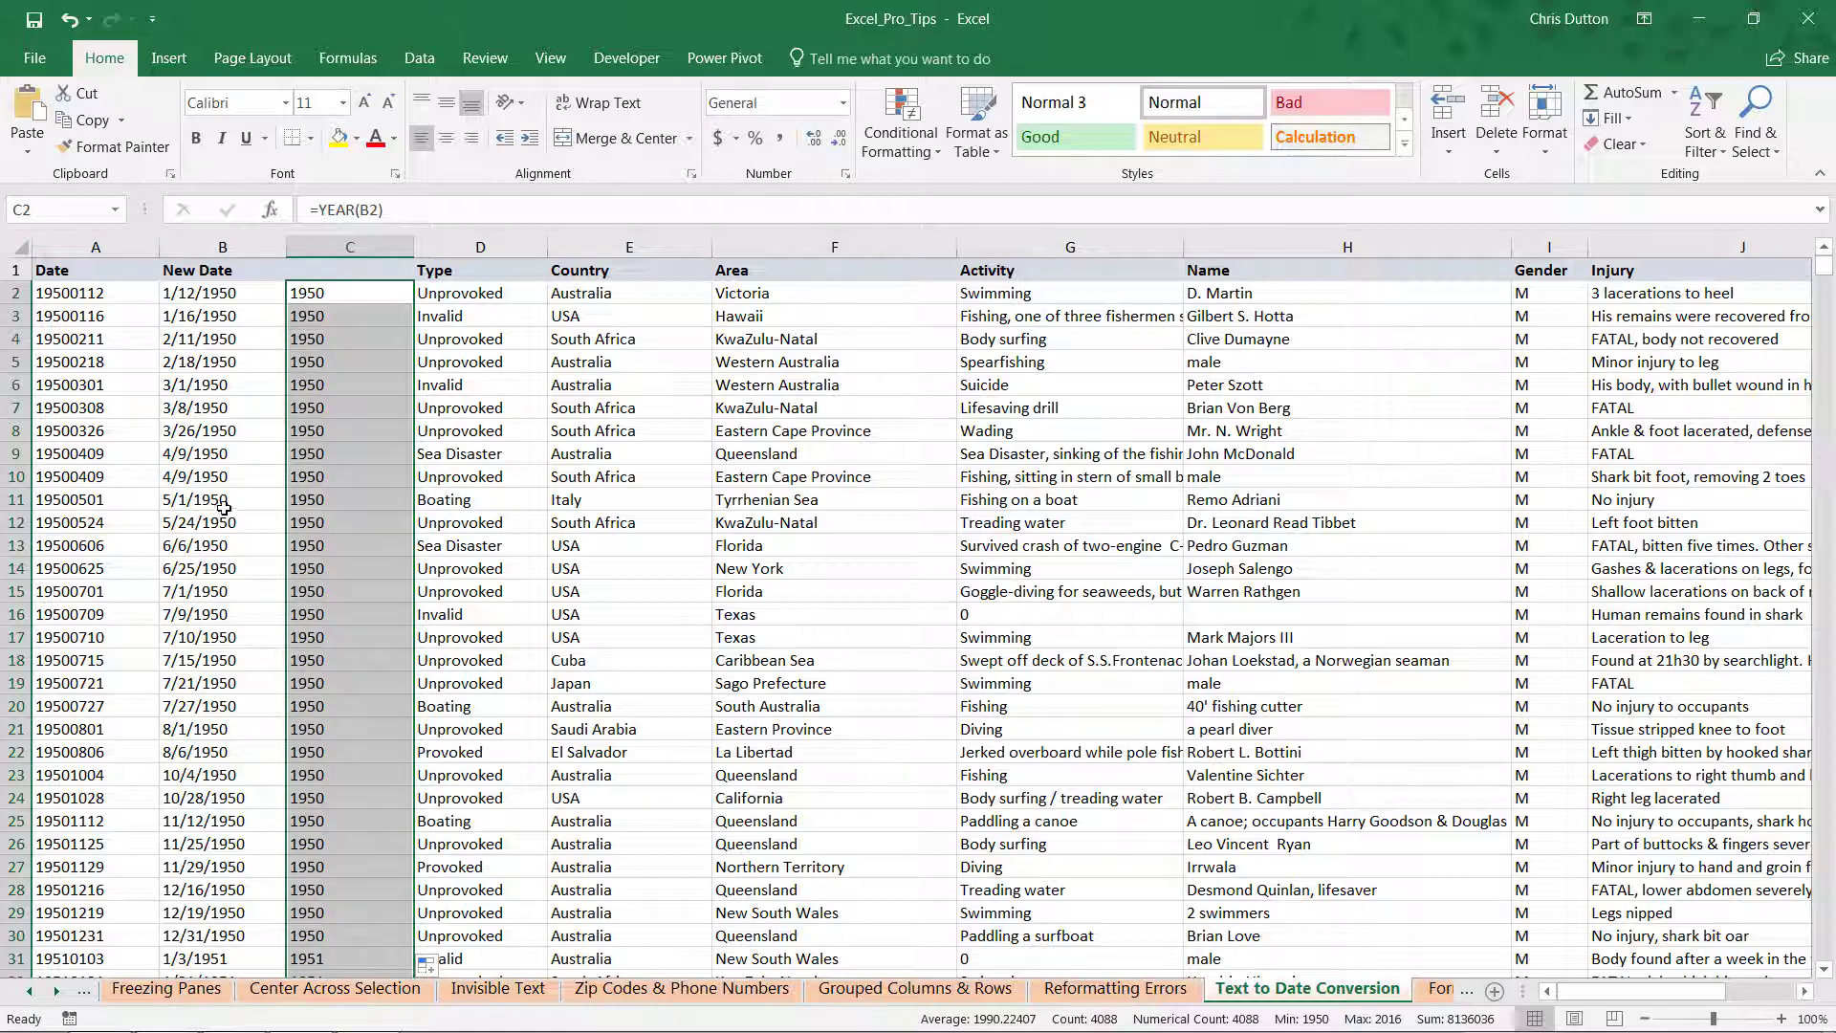
Delete the YEAR helper column C so Type follows New Date, then click cell D2 to deselect.
{"action": "right_click", "coordinate": [320, 248]}
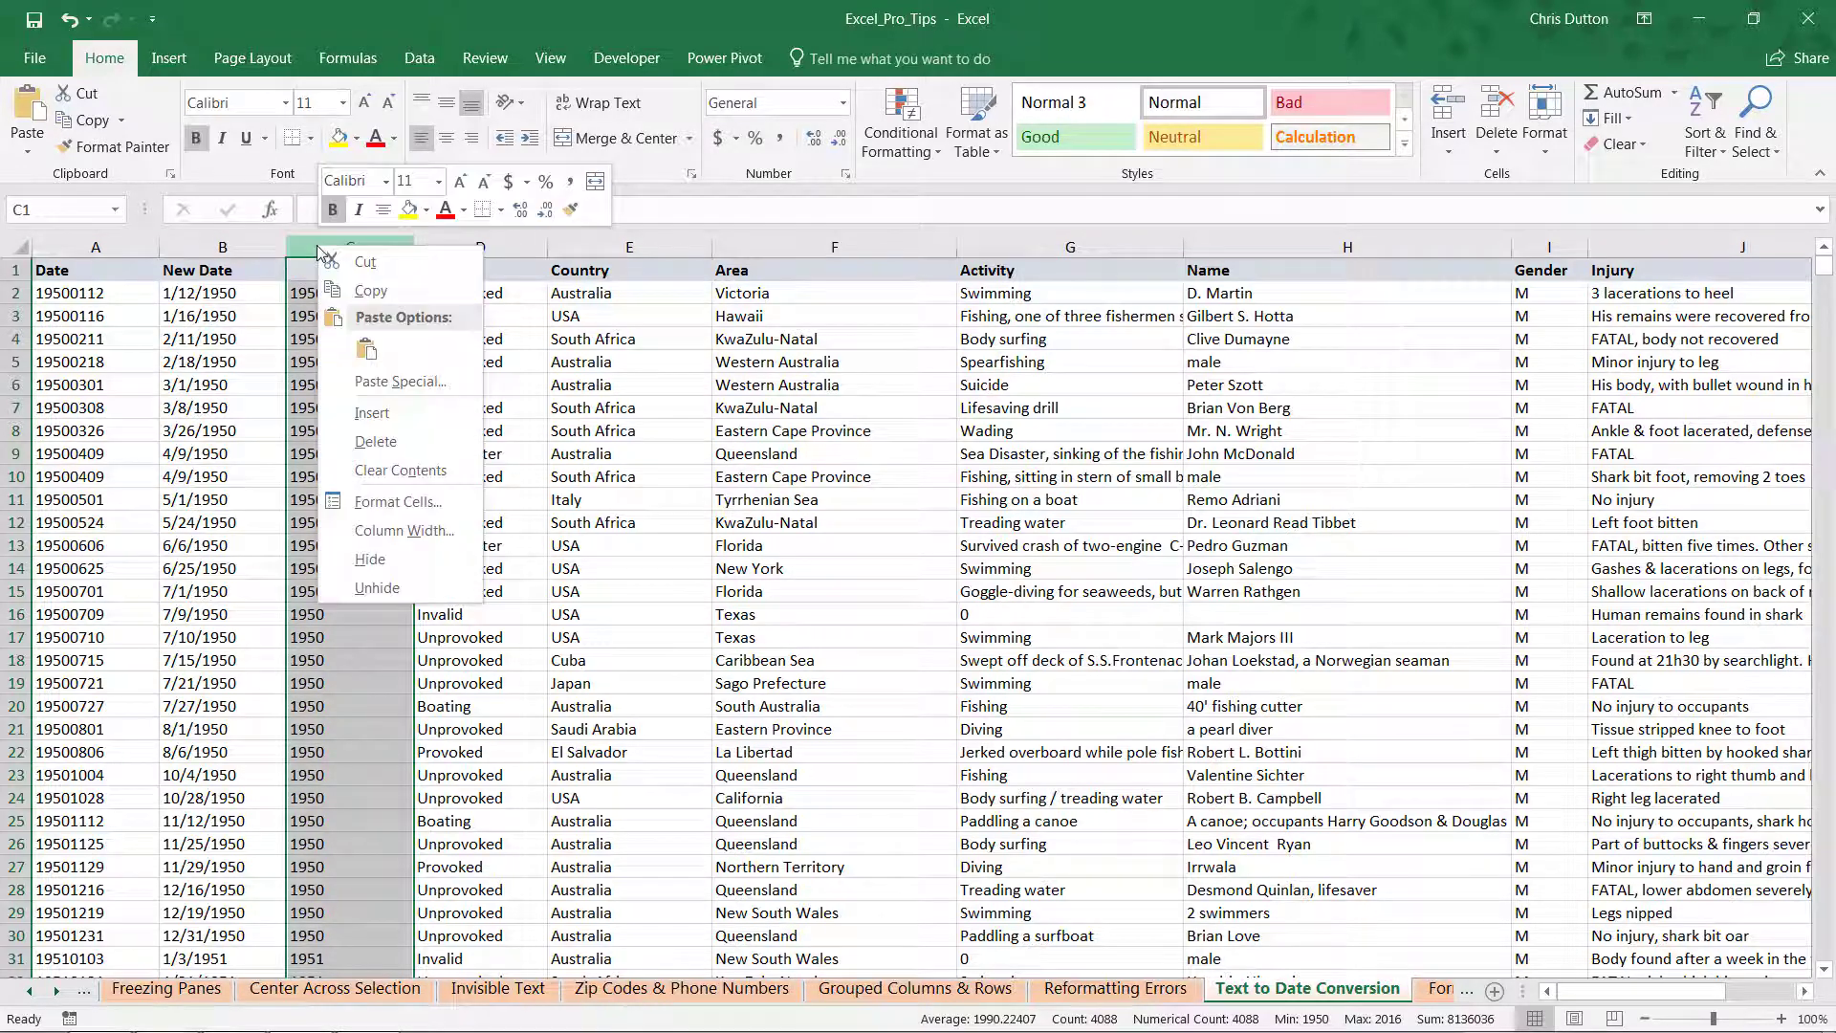
{"action": "left_click", "coordinate": [387, 445]}
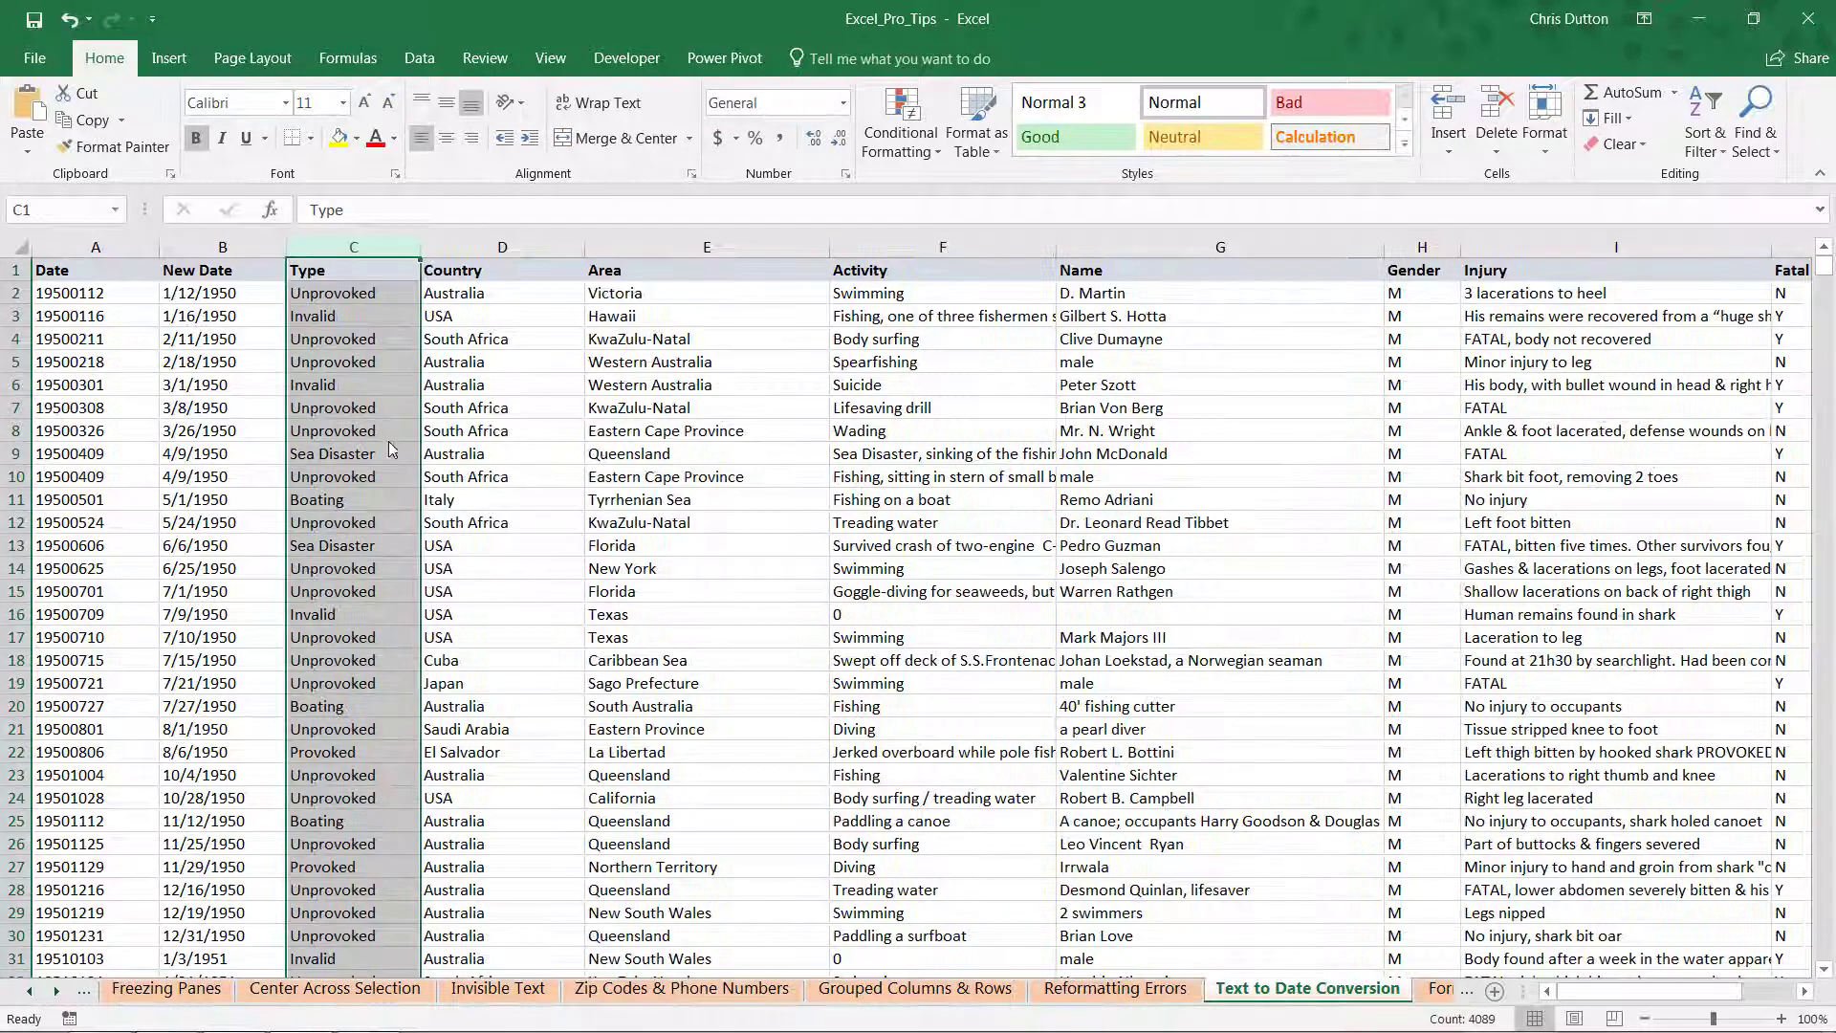
{"action": "left_click", "coordinate": [469, 293]}
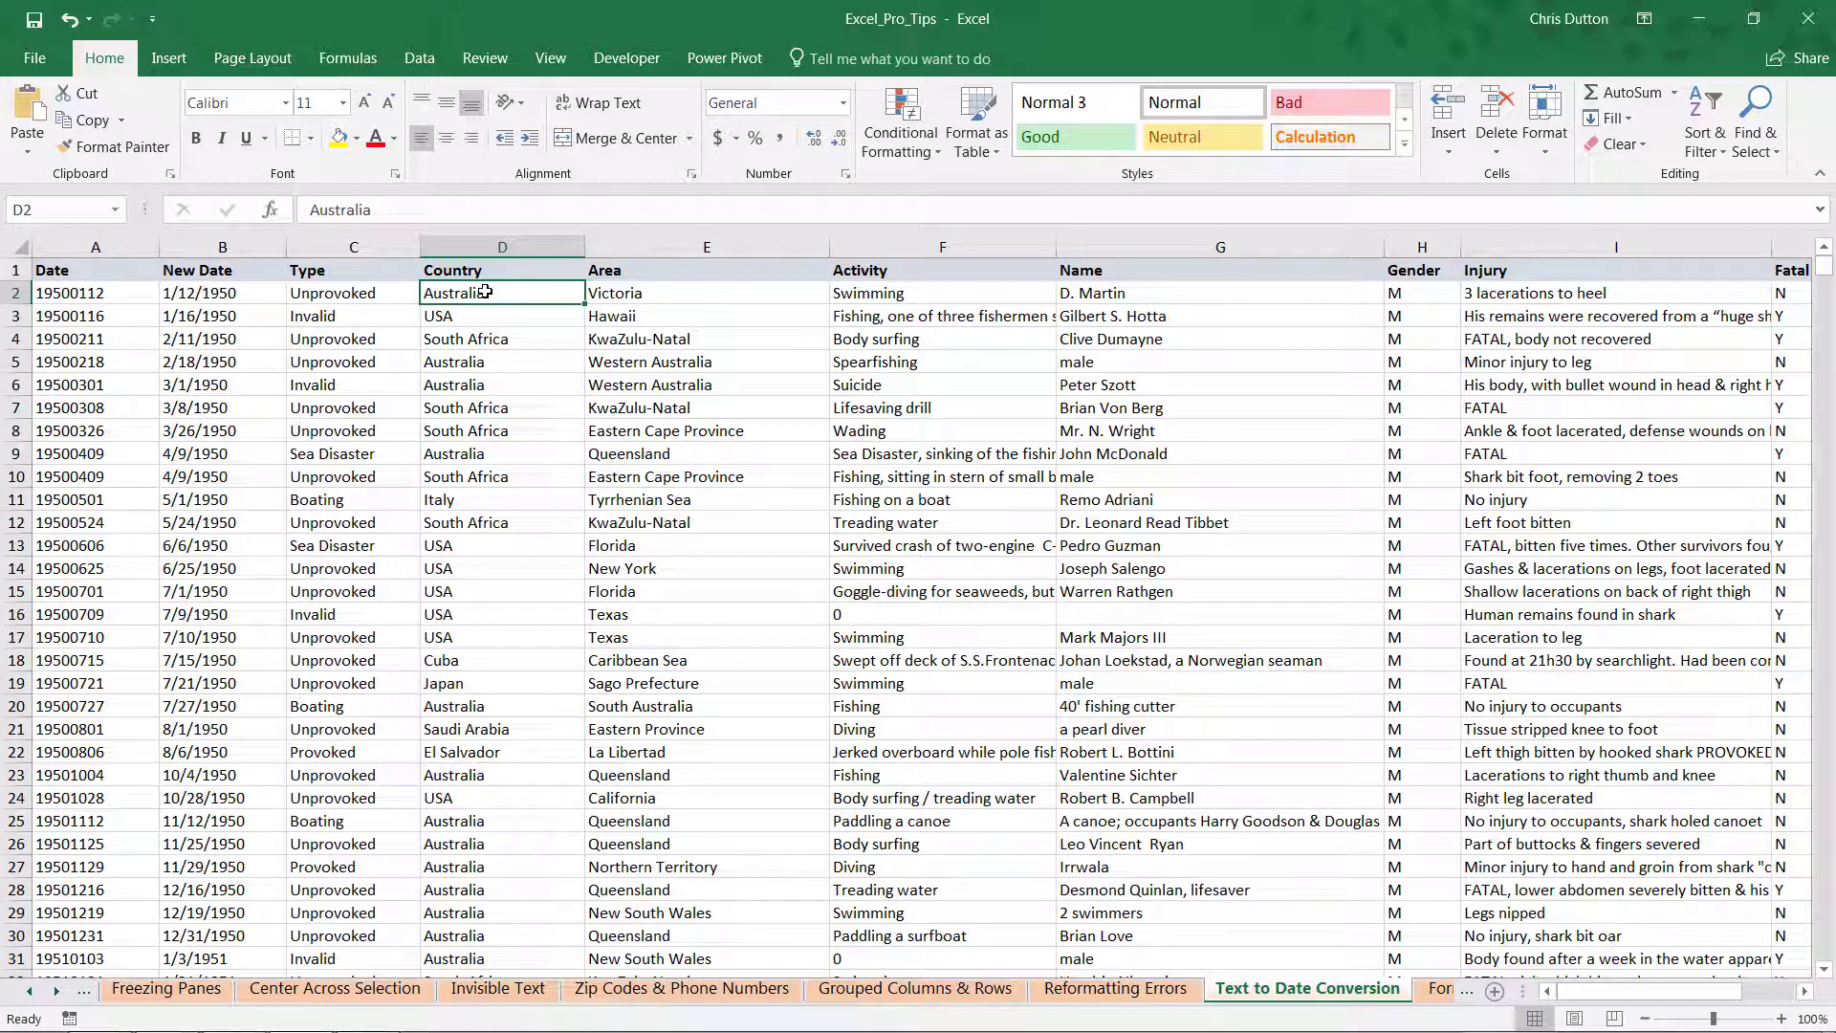